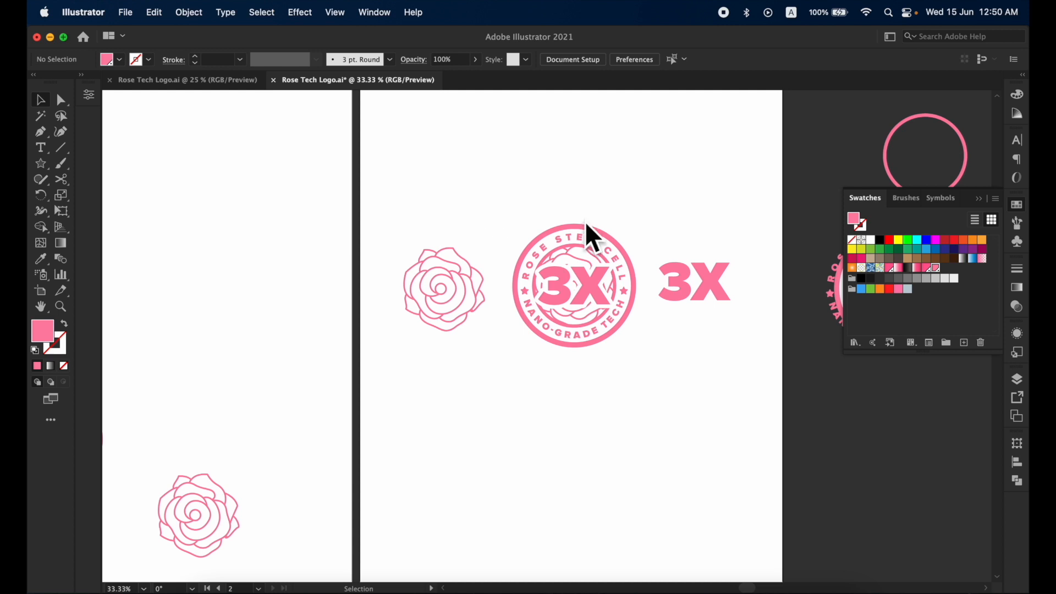
Draw a pink-filled circle with the Ellipse tool in the empty area below the round badge.
left_click(40, 165)
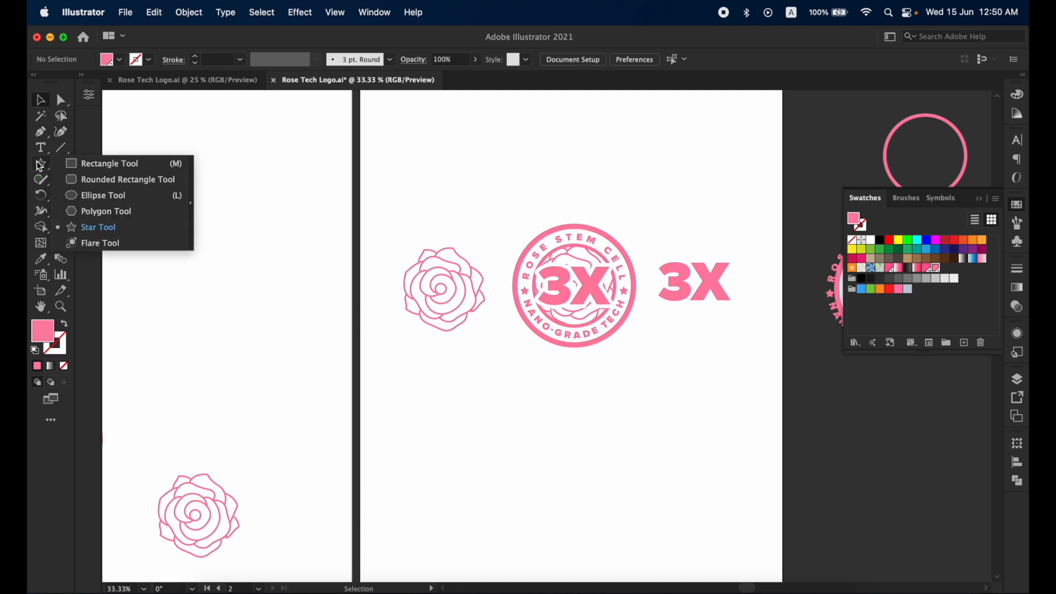
left_click(84, 198)
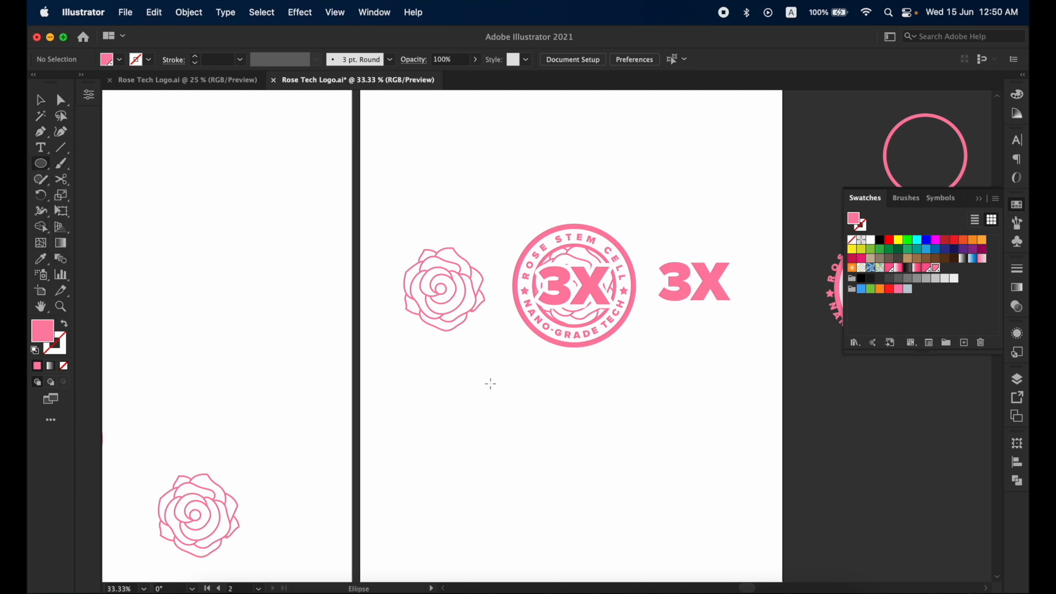
mouse_move(461, 375)
left_mouse_down()
mouse_move(592, 448)
mouse_move(516, 478)
mouse_move(484, 463)
mouse_move(545, 458)
mouse_move(485, 425)
mouse_move(528, 480)
mouse_move(588, 453)
left_mouse_up()
key("Delete")
mouse_move(487, 376)
left_mouse_down()
mouse_move(566, 481)
mouse_move(612, 512)
mouse_move(628, 470)
mouse_move(639, 481)
mouse_move(610, 477)
left_mouse_up()
Overlay the circle on the existing badge to match its size, and place it back in the space below.
key("v")
left_click_drag(573, 431, 598, 284)
left_click_drag(639, 229, 636, 229)
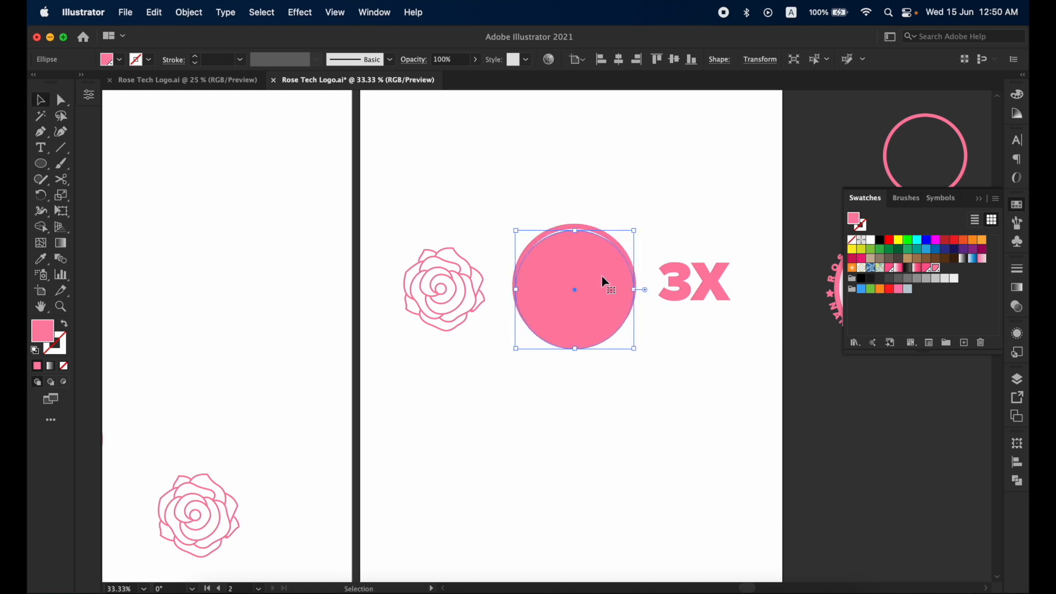
left_click_drag(604, 280, 606, 453)
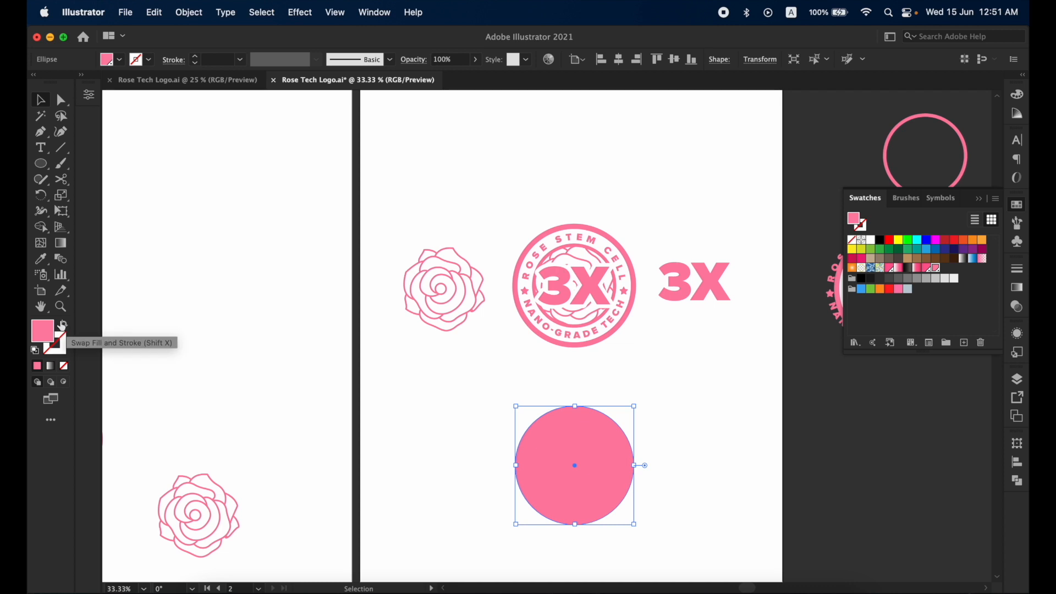
Swap the circle's fill and stroke to make a pink outline, and set the stroke weight to 15 pt.
left_click(65, 326)
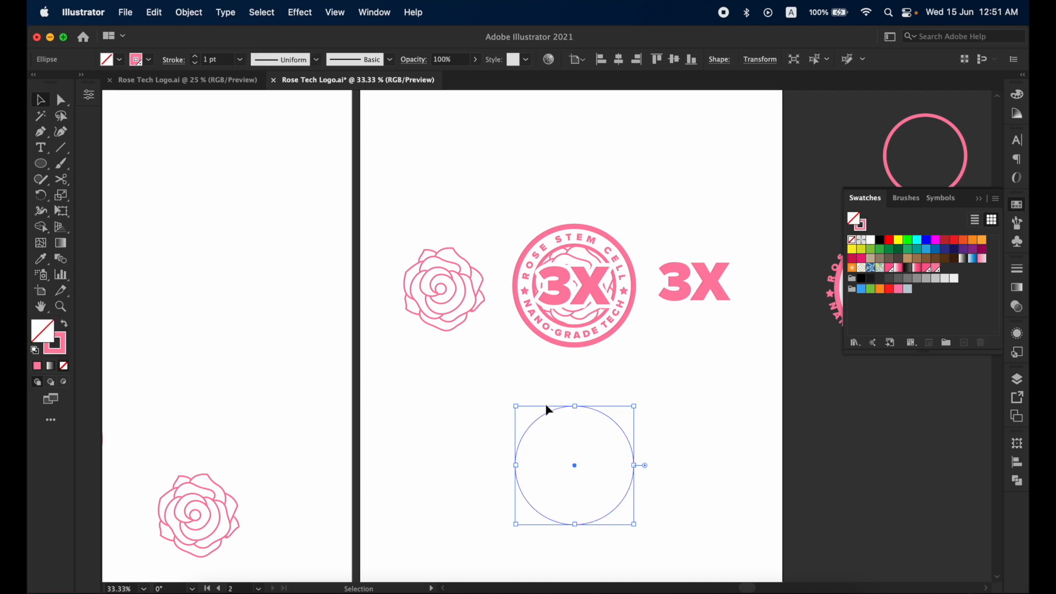
left_click(616, 428)
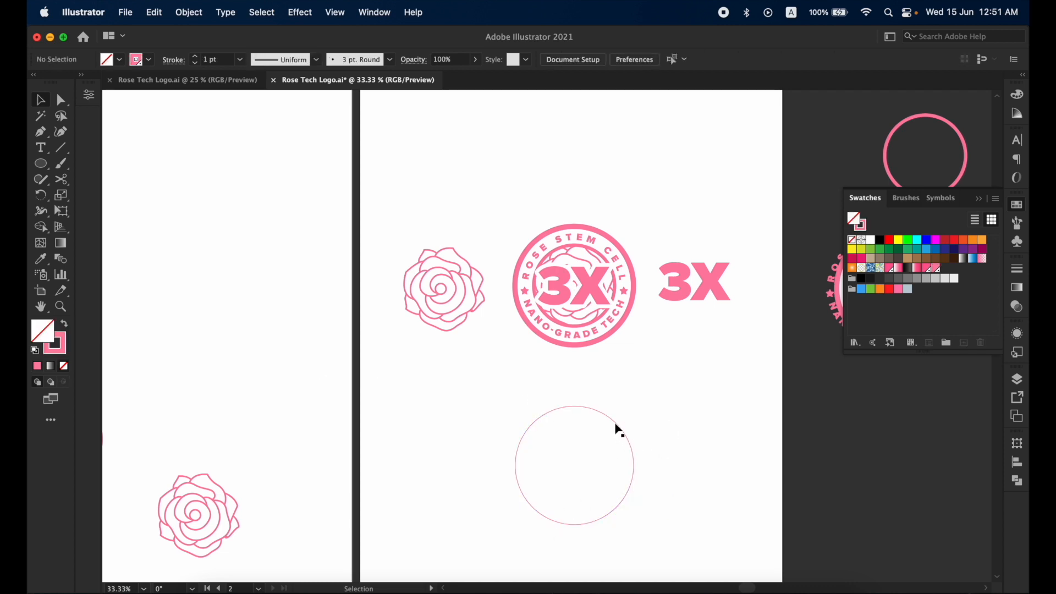
left_click(576, 408)
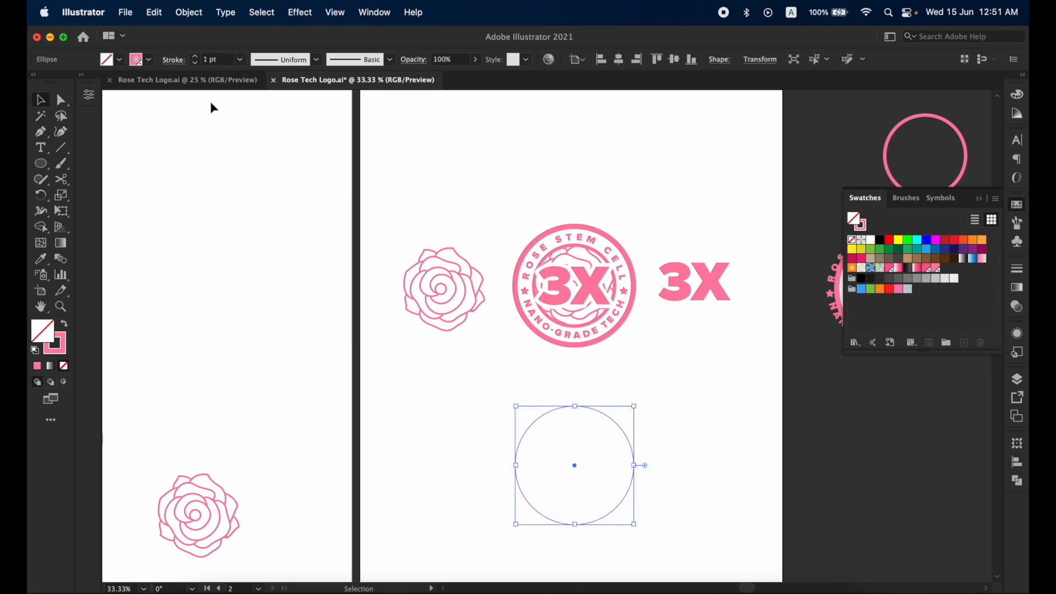
left_click(195, 57)
left_click(196, 57)
left_click(195, 57)
left_click(196, 56)
left_click(196, 56)
left_click(196, 56)
left_click(196, 56)
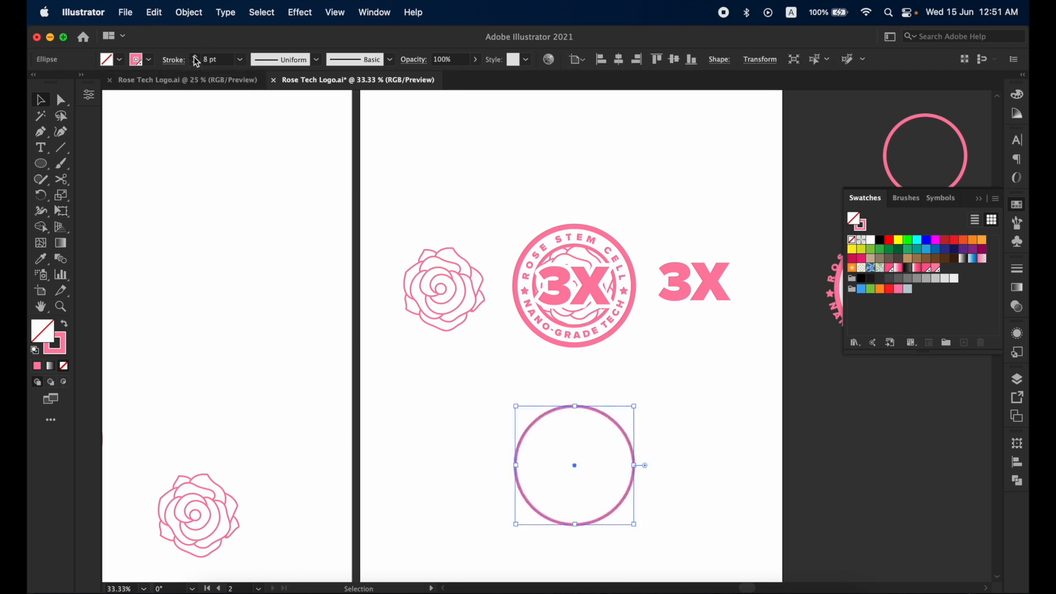
left_click(195, 56)
left_click(194, 57)
left_click(194, 57)
left_click(194, 57)
left_click(195, 57)
left_click(195, 56)
left_click(195, 57)
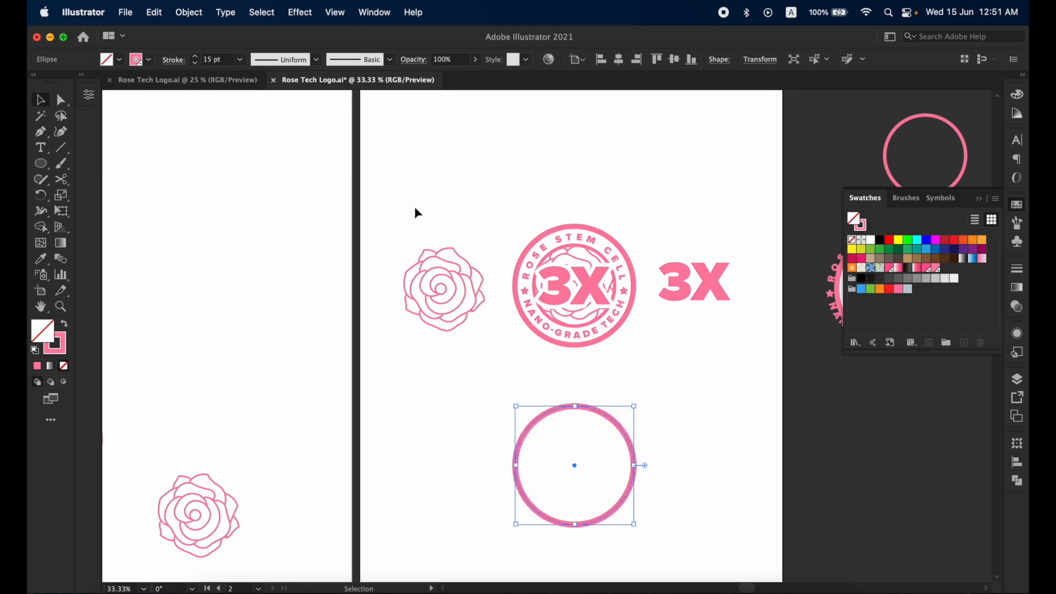
Move the outlined ring slightly up, closer to the badge above it.
left_click(644, 427)
mouse_move(622, 422)
left_mouse_down()
mouse_move(618, 240)
mouse_move(642, 444)
mouse_move(622, 410)
left_mouse_up()
left_click(647, 426)
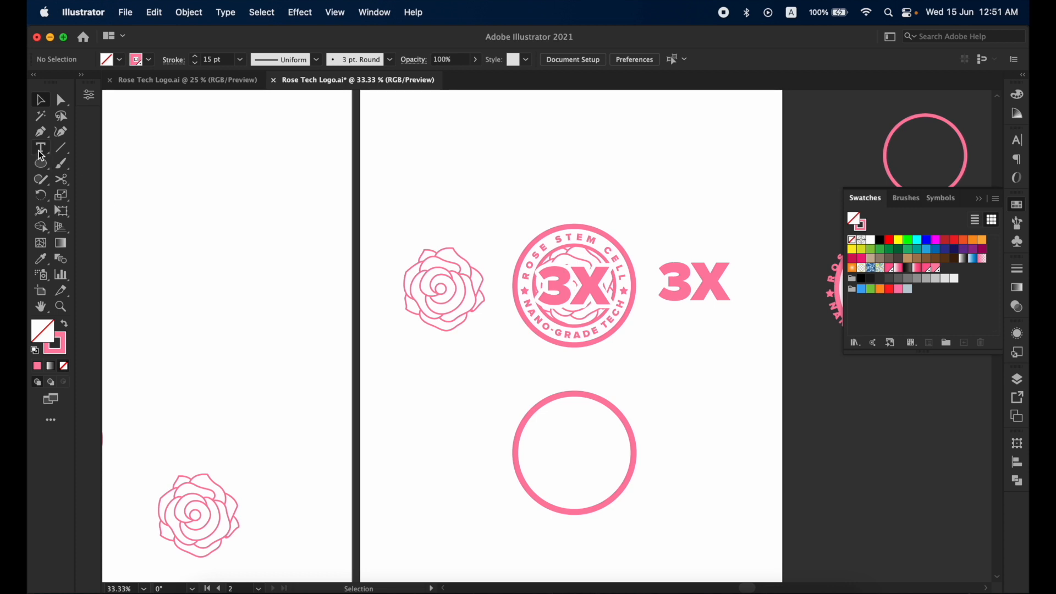
Draw a smaller circle with the same pink outline inside the ring.
left_click(42, 166)
left_click_drag(544, 423, 622, 498)
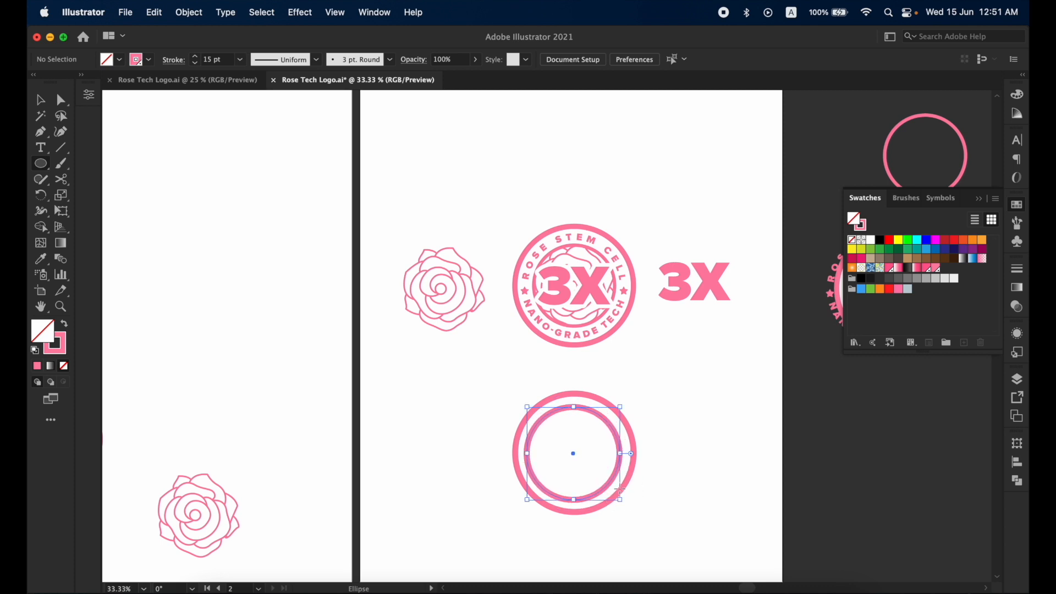
key("v")
left_click(661, 418)
Align the inner and outer circles to each other on their horizontal and vertical centres.
left_click_drag(681, 396, 529, 473)
left_click(679, 401)
left_click(631, 432)
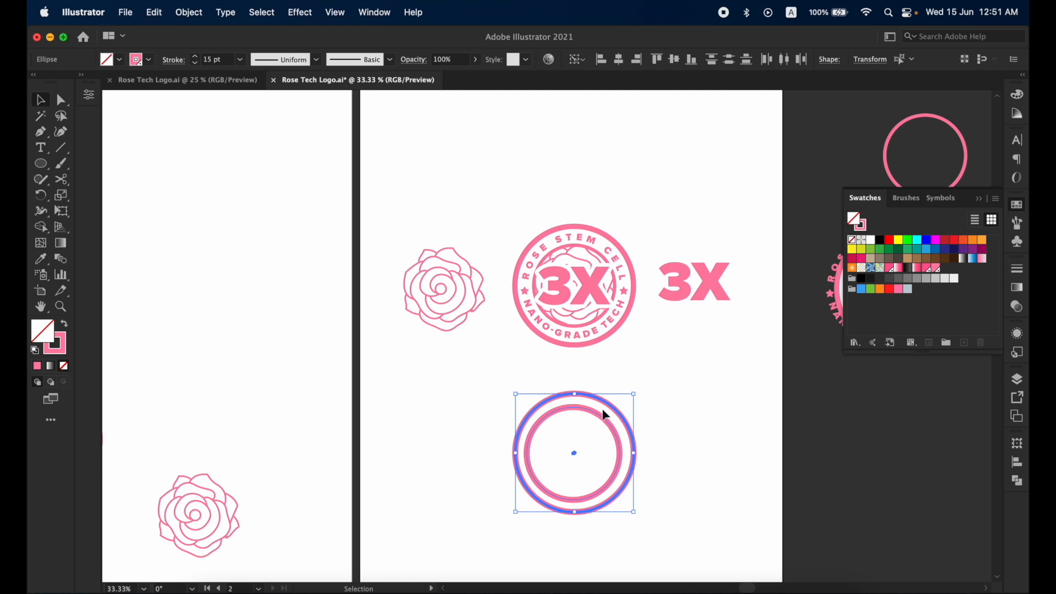
left_click(618, 60)
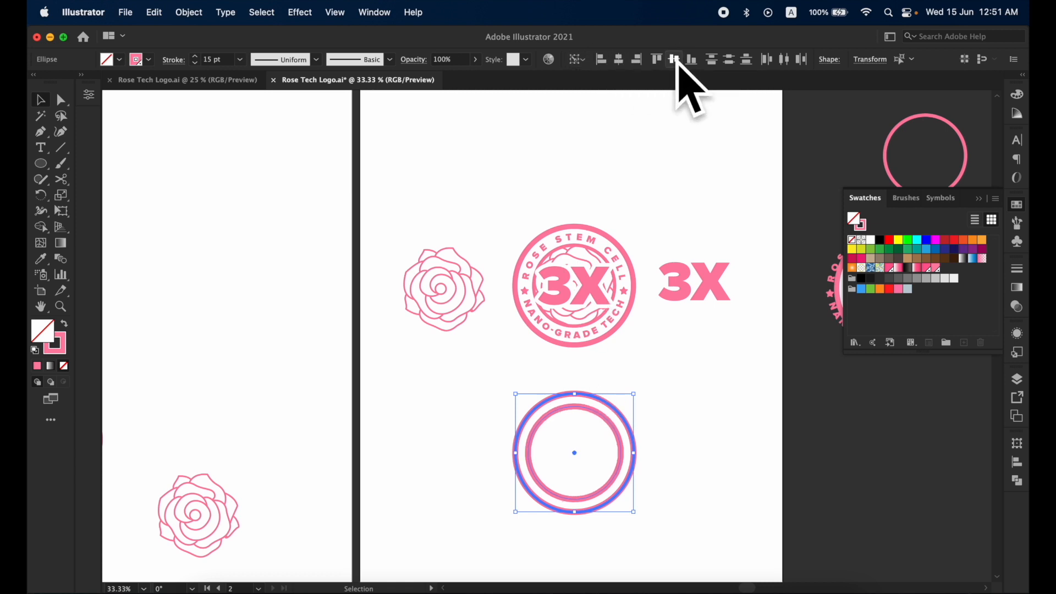
left_click(682, 429)
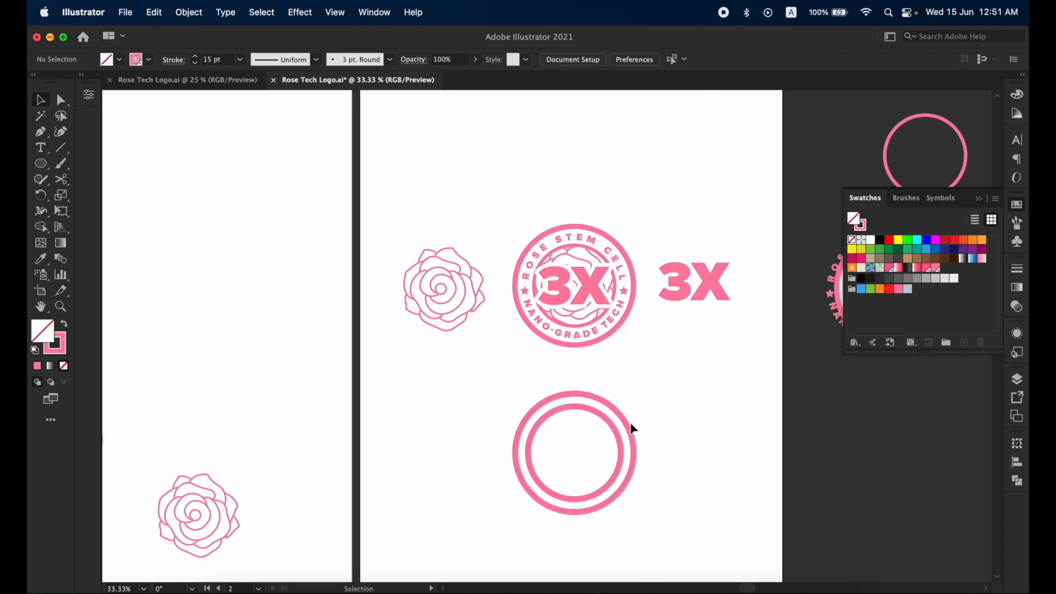
Place the text "Rose Stem Cell" along the inner circle with the Type on a Path tool.
left_click(600, 418)
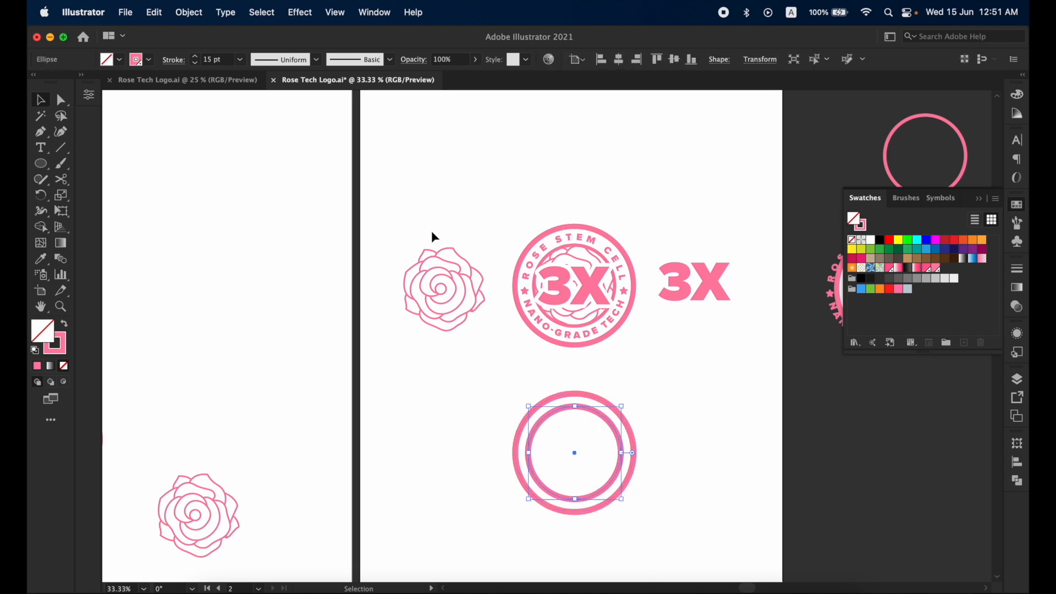
left_click(45, 154)
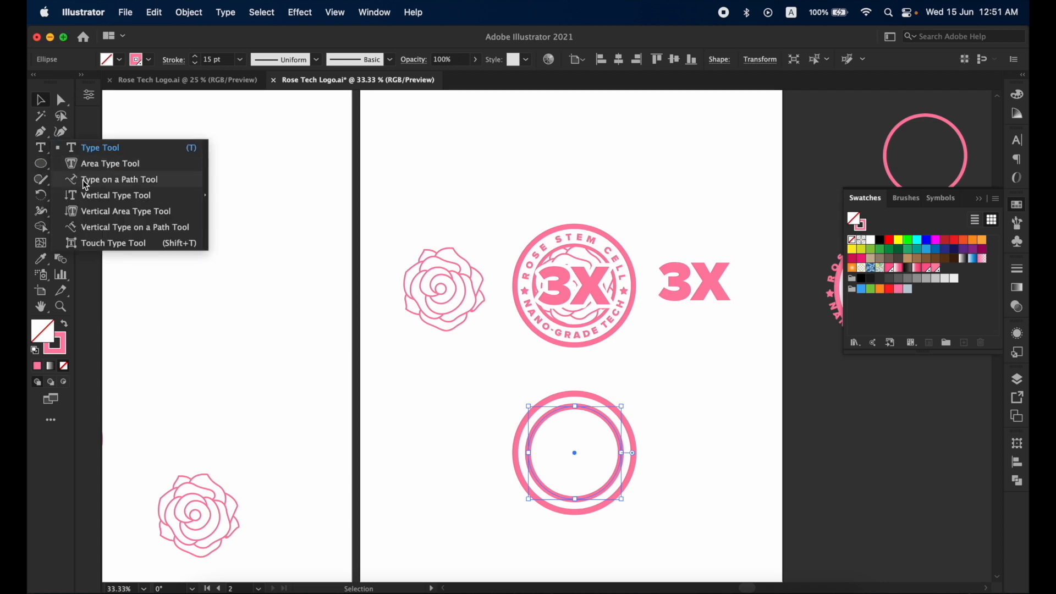
left_click(40, 148)
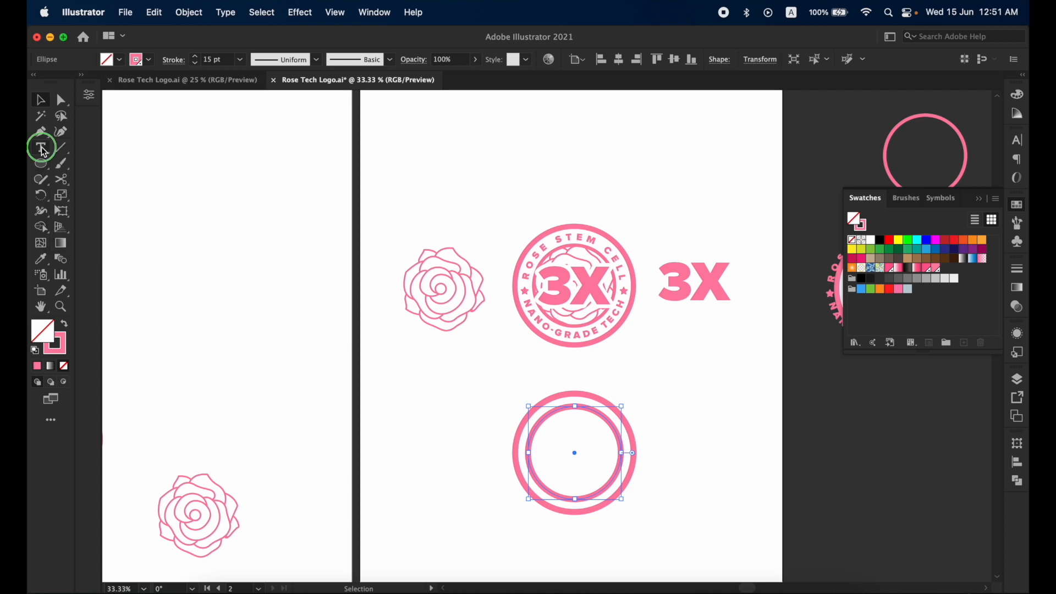
left_click(37, 148)
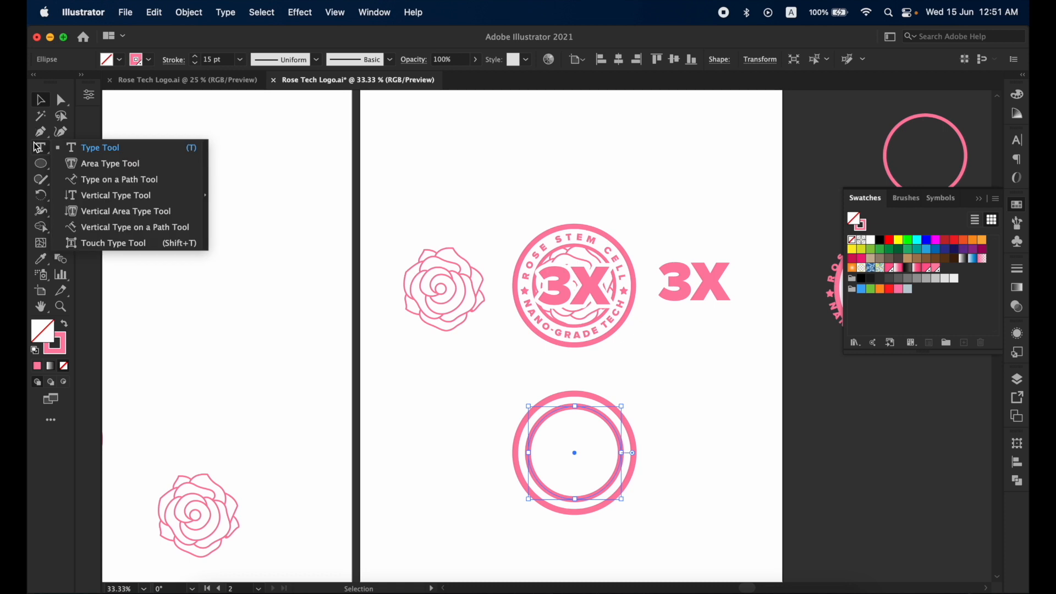
left_click(92, 180)
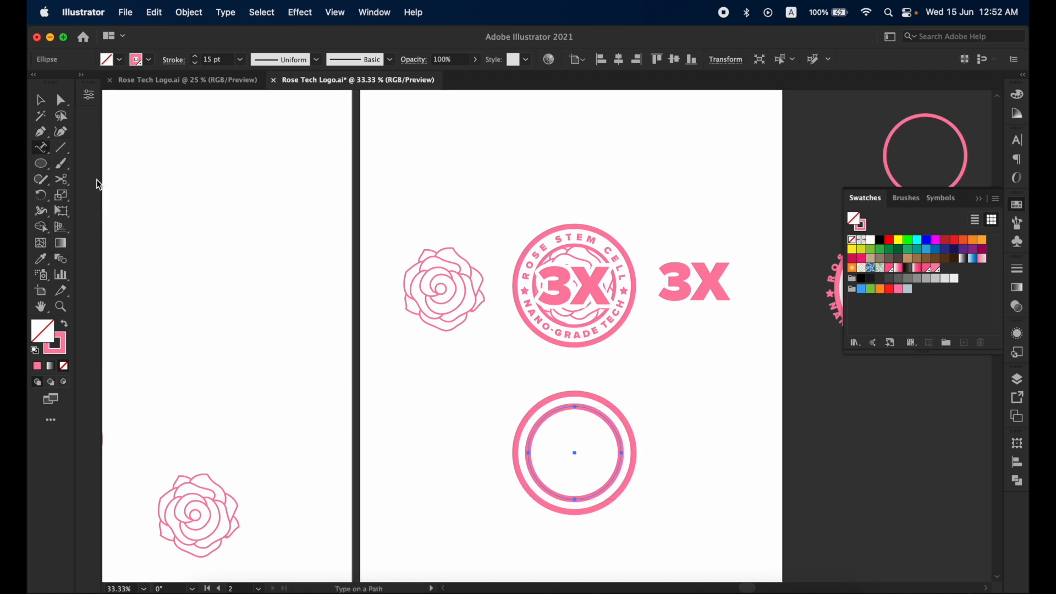
left_click(576, 406)
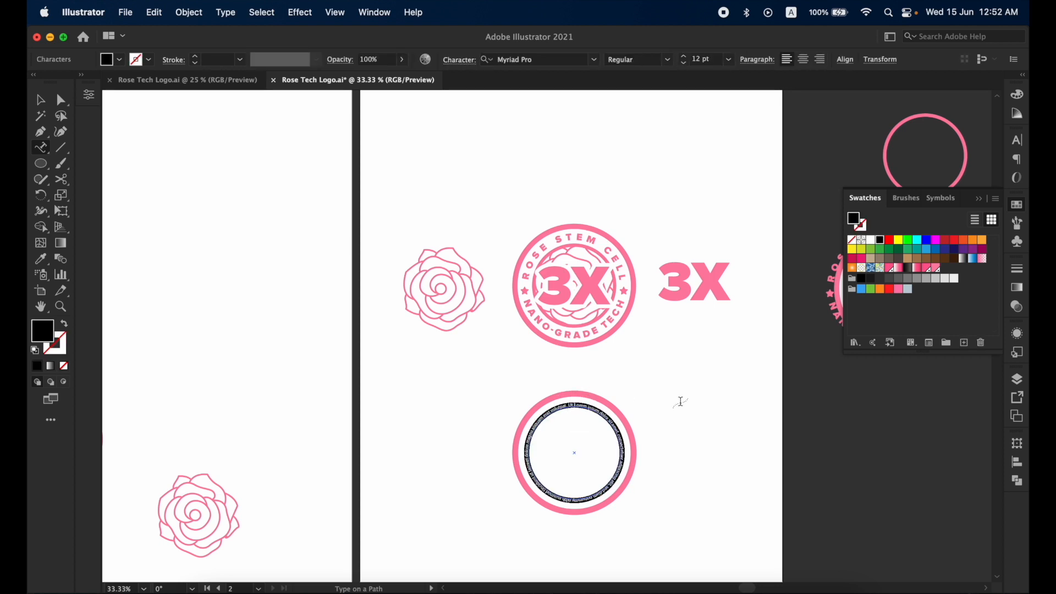
type("Rose Stem Cell")
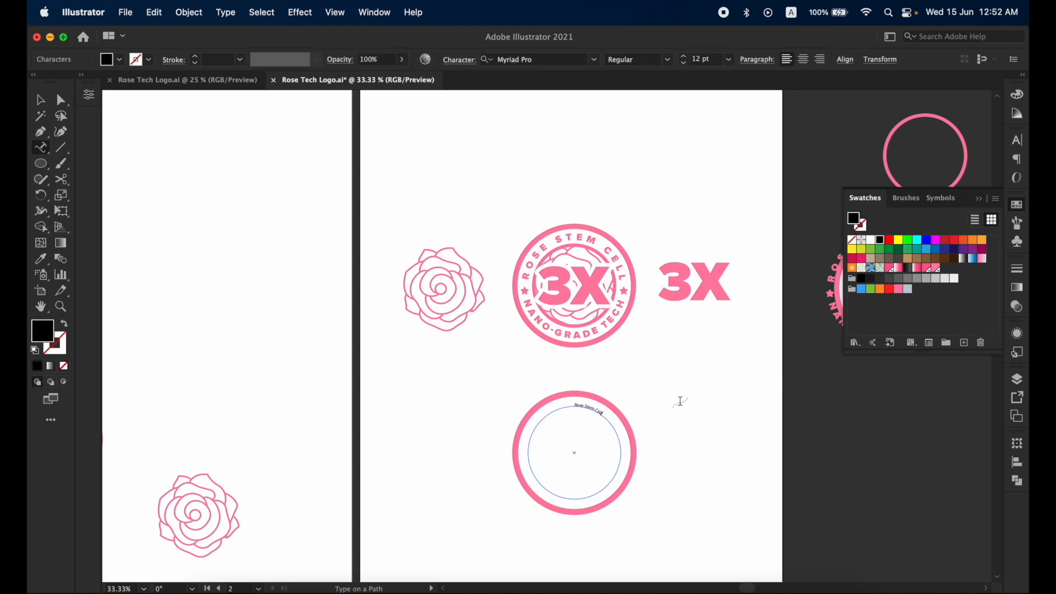
key("Escape")
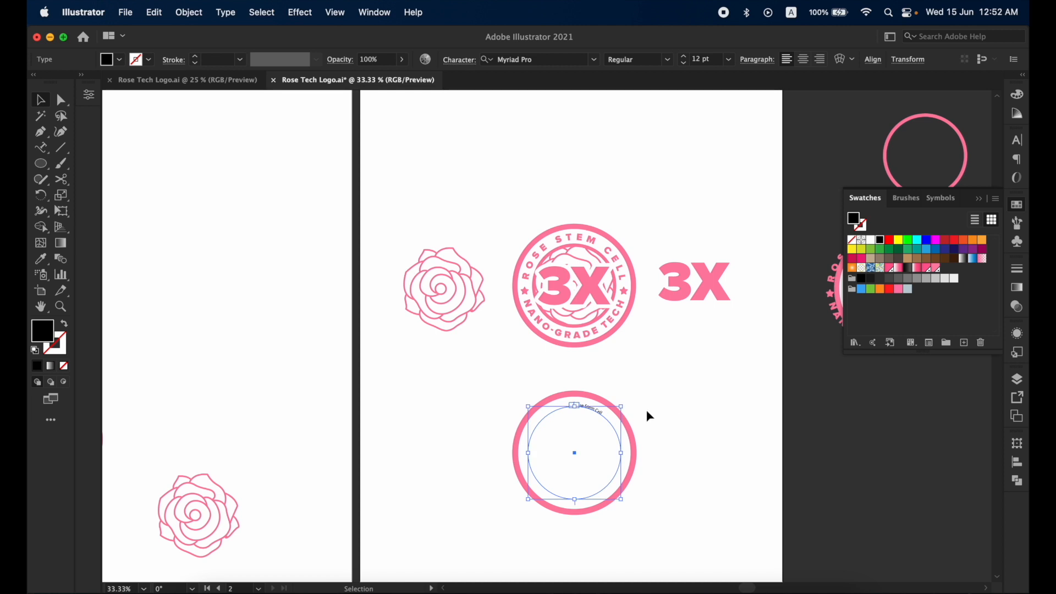
Change the font of the path text to Proxima Nova Black.
left_click(531, 59)
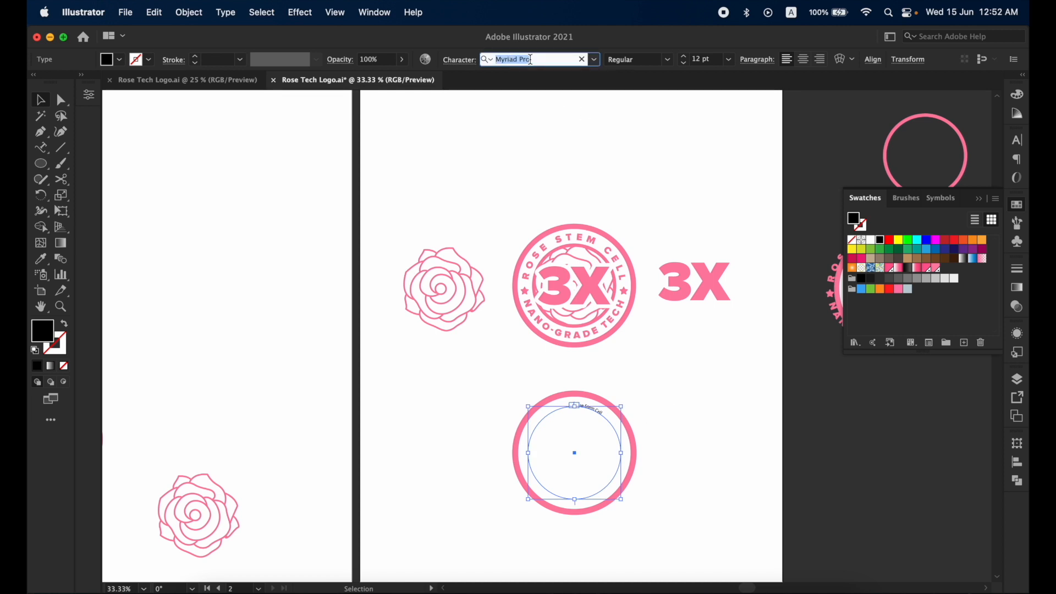
type("proxima")
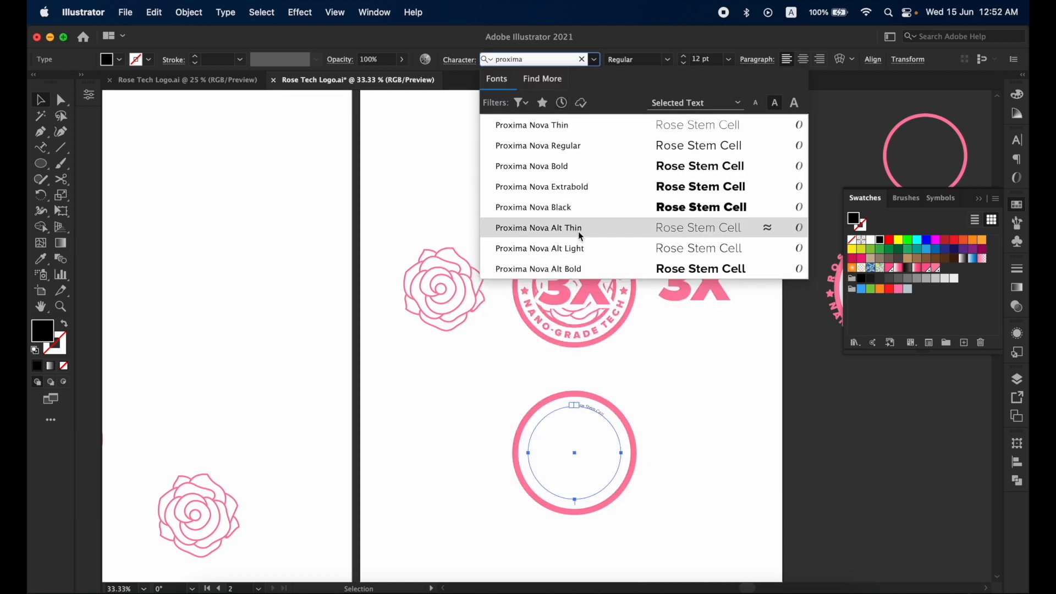
left_click(557, 207)
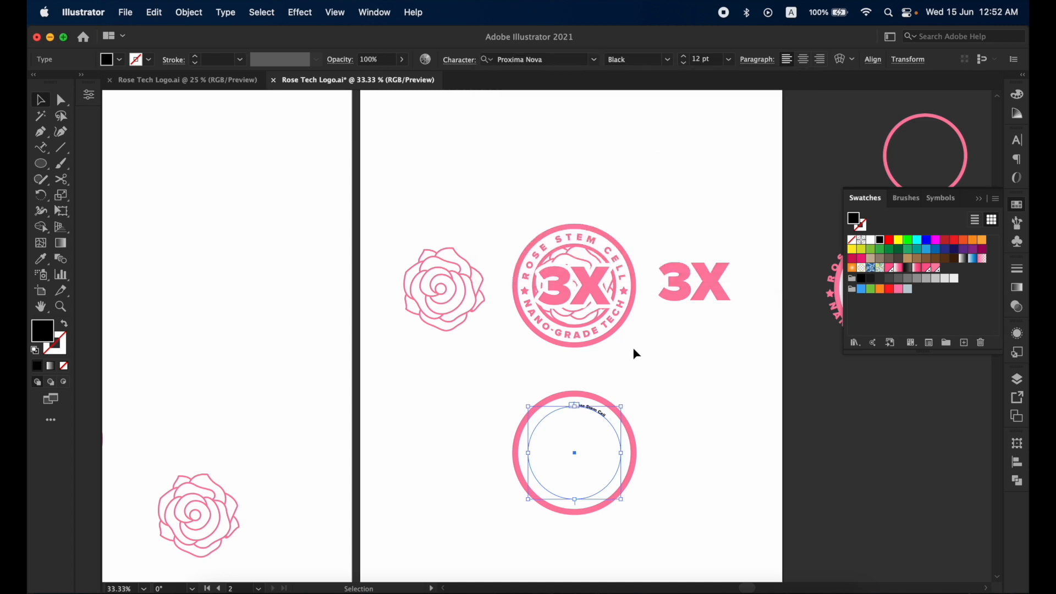
Show the character settings and apply All Caps to the path text.
left_click(1013, 148)
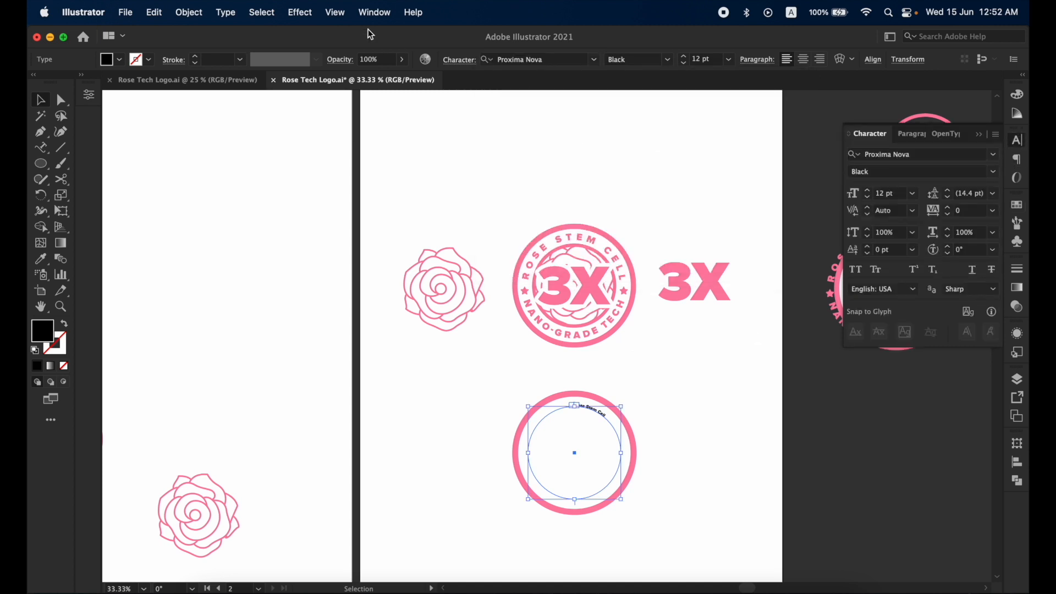
left_click(374, 12)
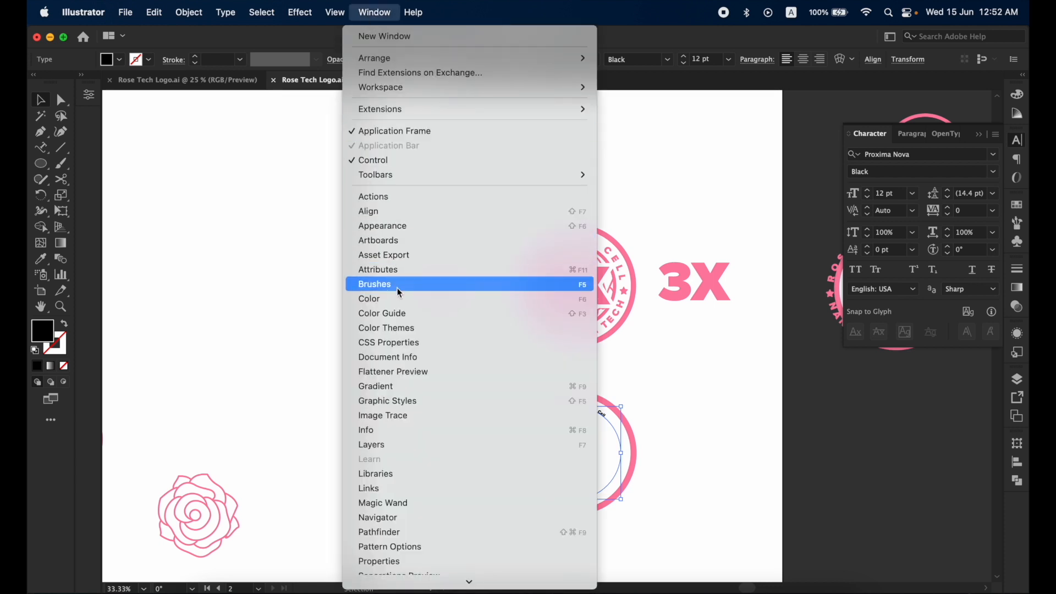
scroll(404, 303, "down", 1)
scroll(404, 302, "down", 1)
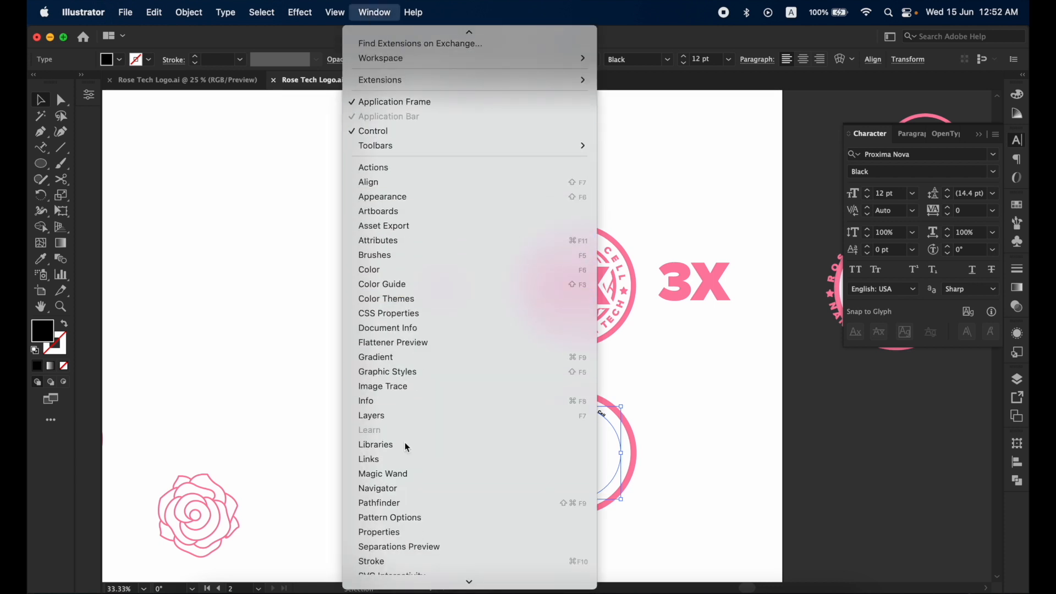
scroll(407, 473, "down", 5)
mouse_move(424, 517)
mouse_move(413, 448)
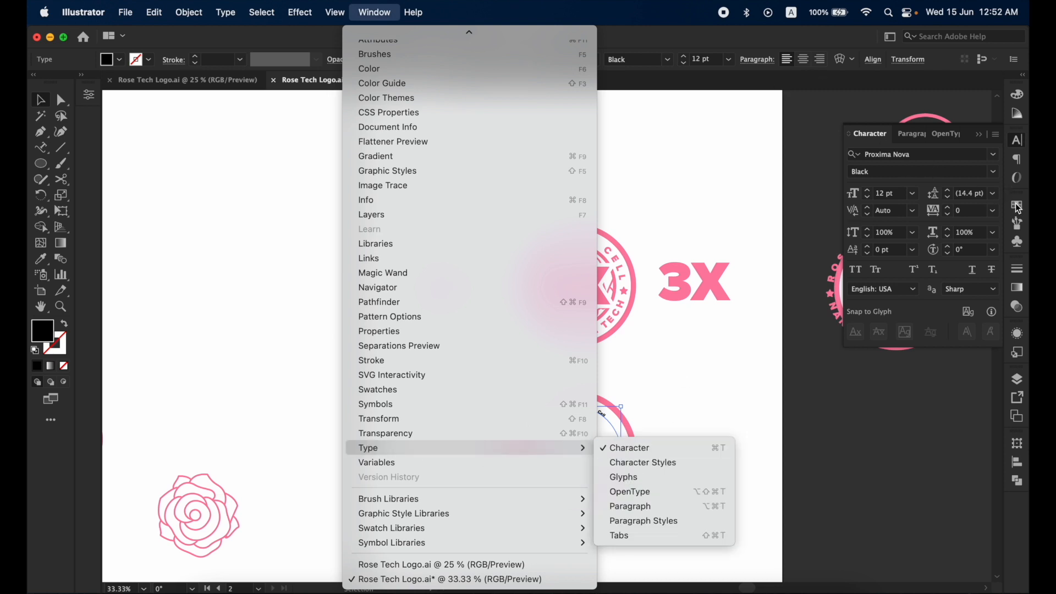
left_click(1017, 141)
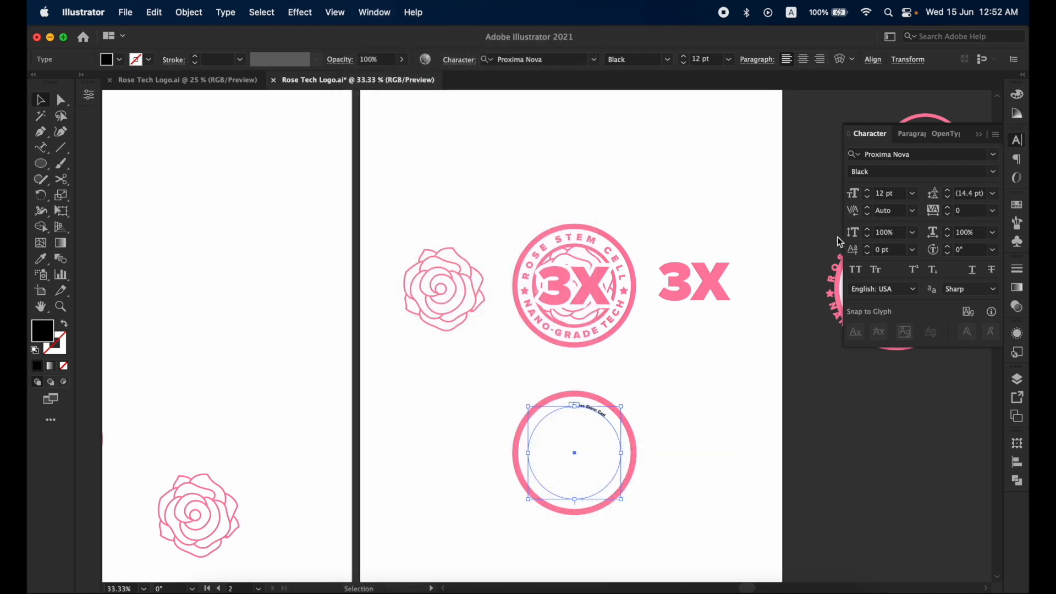
left_click(856, 273)
left_click(996, 137)
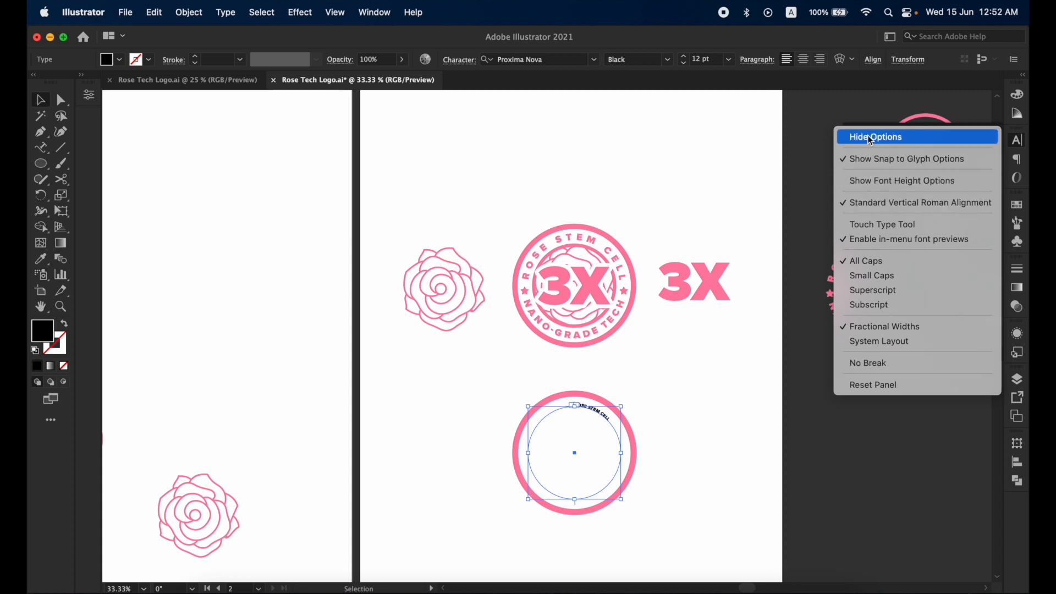
left_click(951, 132)
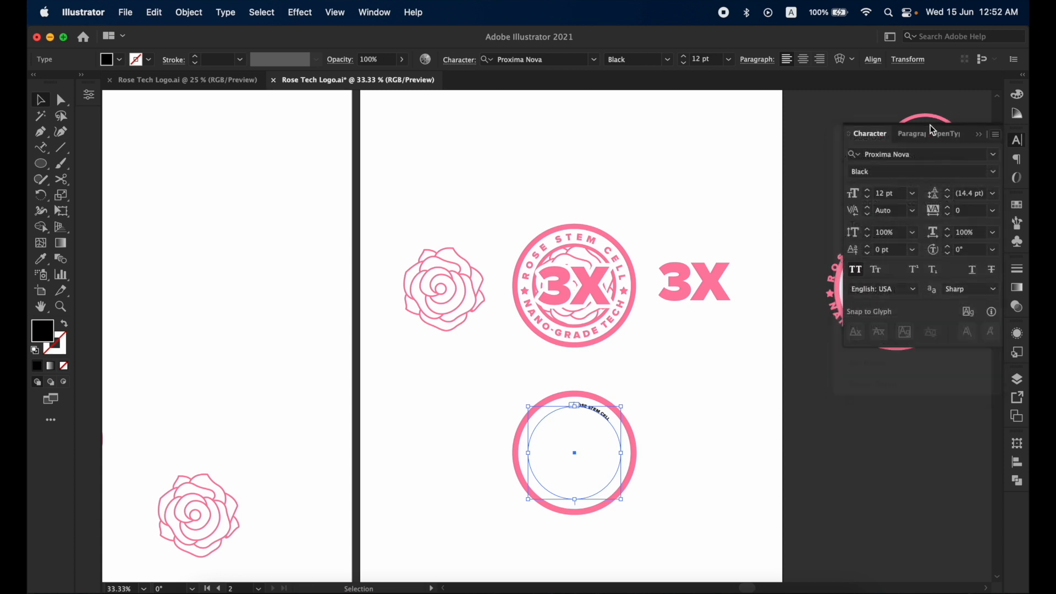
Increase the font size of the path text to about 23 pt.
left_click(867, 191)
left_click(867, 191)
left_click(867, 190)
left_click(868, 190)
left_click(867, 190)
left_click(867, 190)
left_click(868, 190)
left_click(867, 191)
left_click(867, 190)
left_click(868, 190)
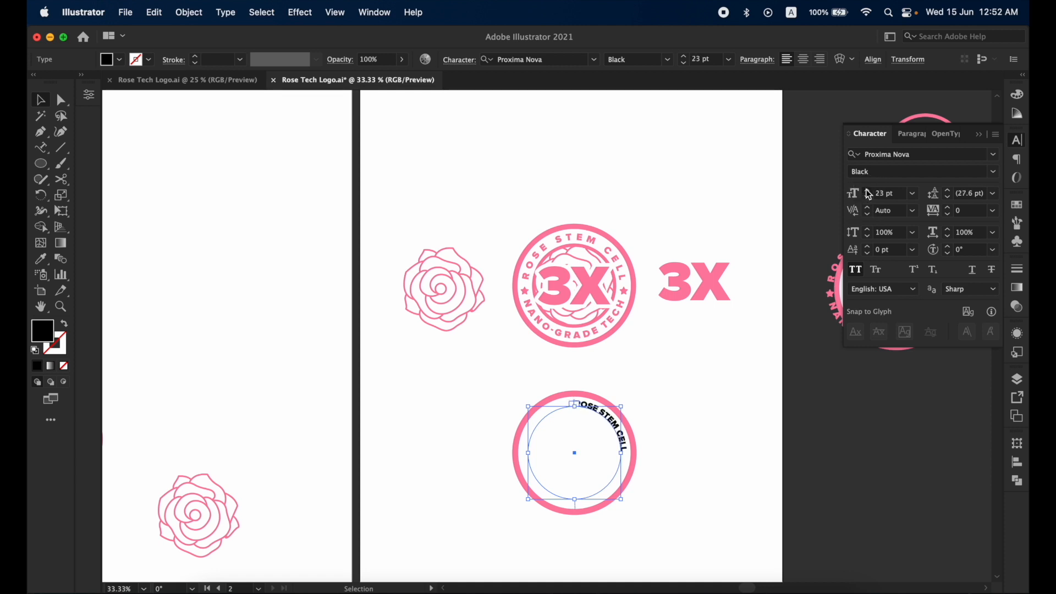
left_click(867, 191)
Isolate the nested group in the original badge and select its curved lettering to check the character settings.
left_click(575, 240)
double_click(577, 237)
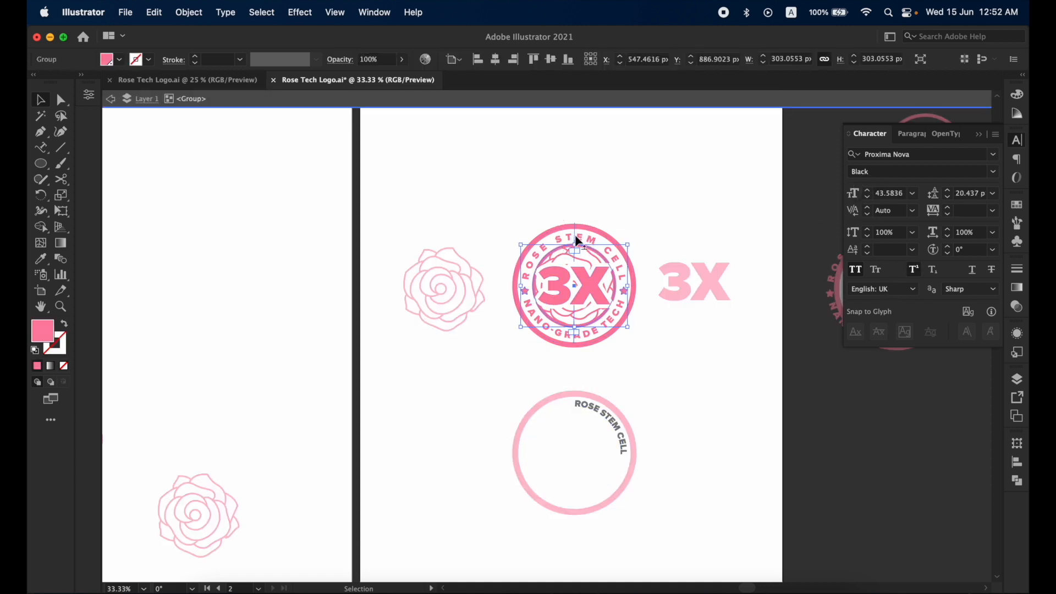
double_click(587, 242)
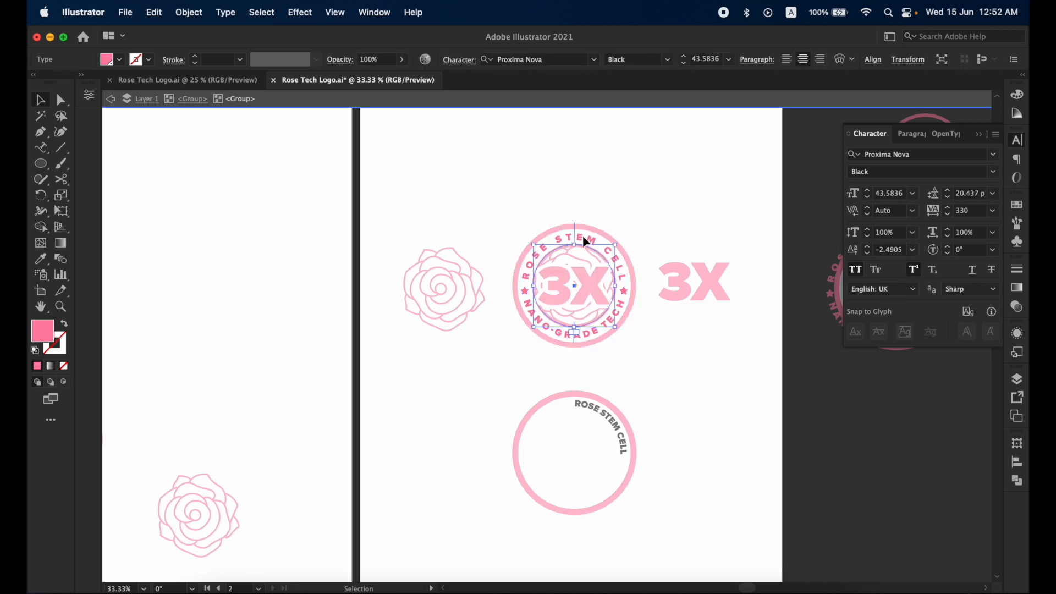
Leave the isolated badge group and try a font size of 57 pt on the new path text.
double_click(672, 209)
left_click(594, 410)
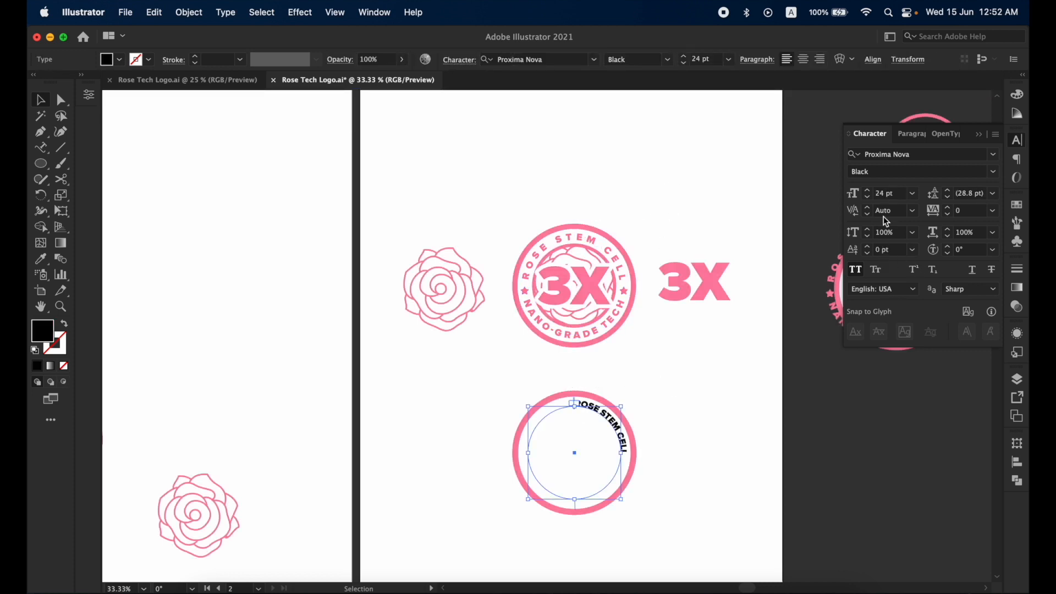
left_click(886, 193)
type("43")
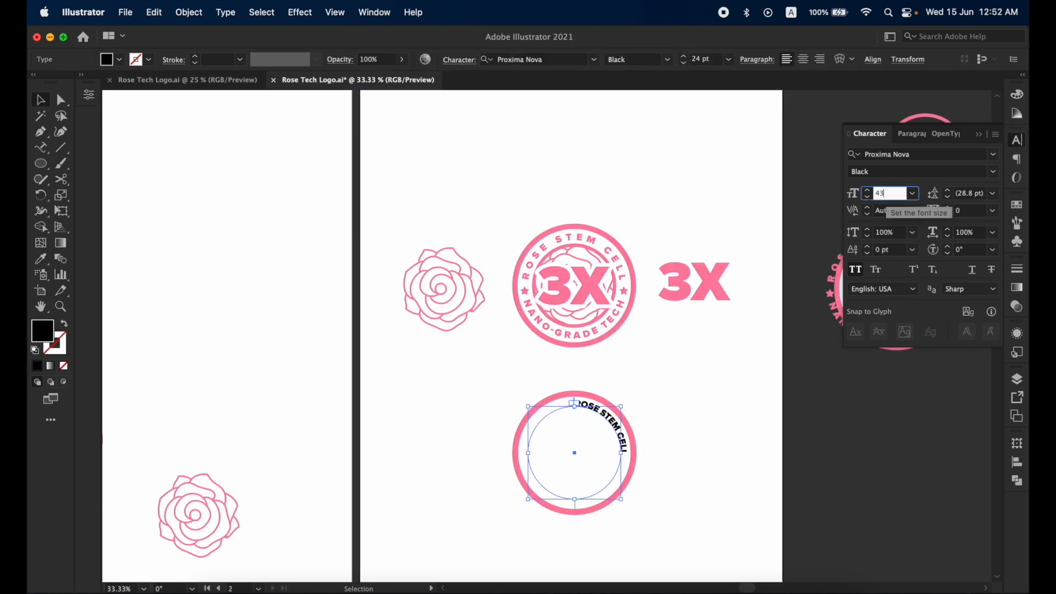
key("Up")
key("Up")
key("Up")
key("Up")
key("Up")
key("Up")
key("Up")
key("Up")
key("Up")
key("Up")
key("Up")
key("Up")
key("Up")
key("Up")
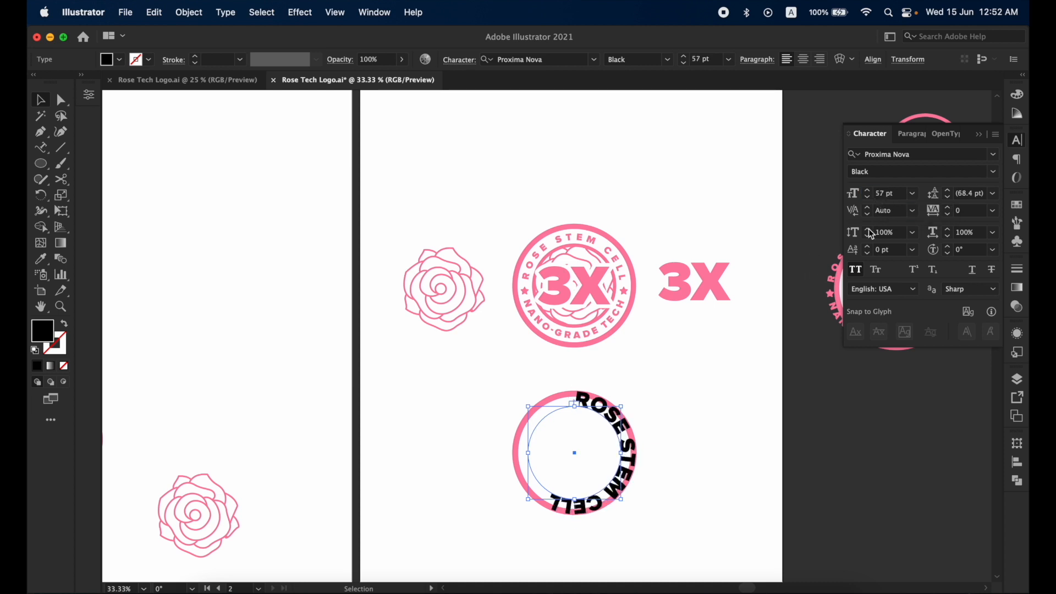
Set the font size of the new ROSE STEM CELL path text to 30 pt.
left_click(912, 193)
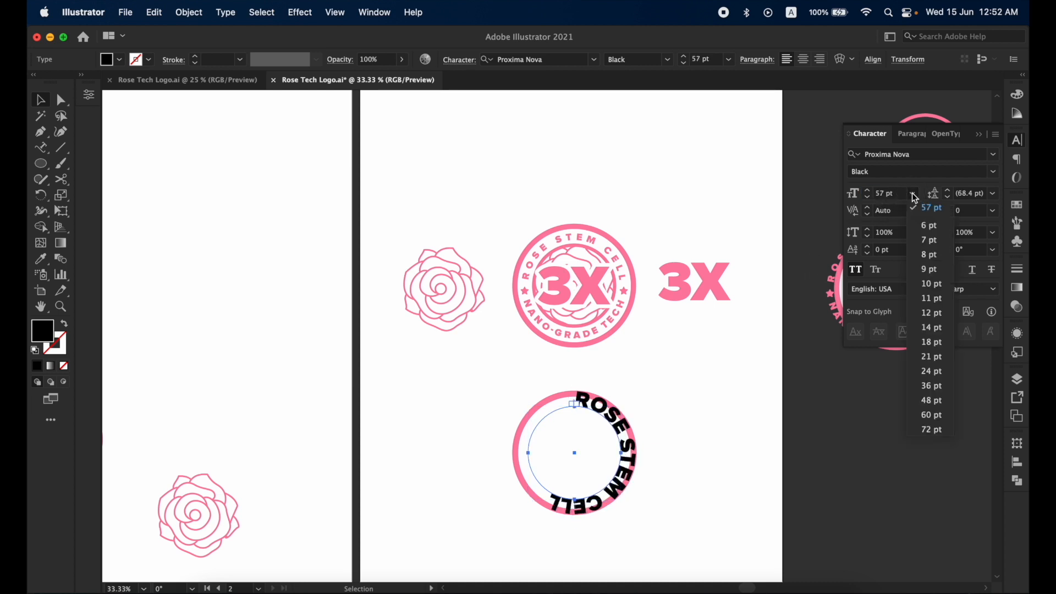
left_click(936, 372)
left_click(869, 191)
left_click(868, 190)
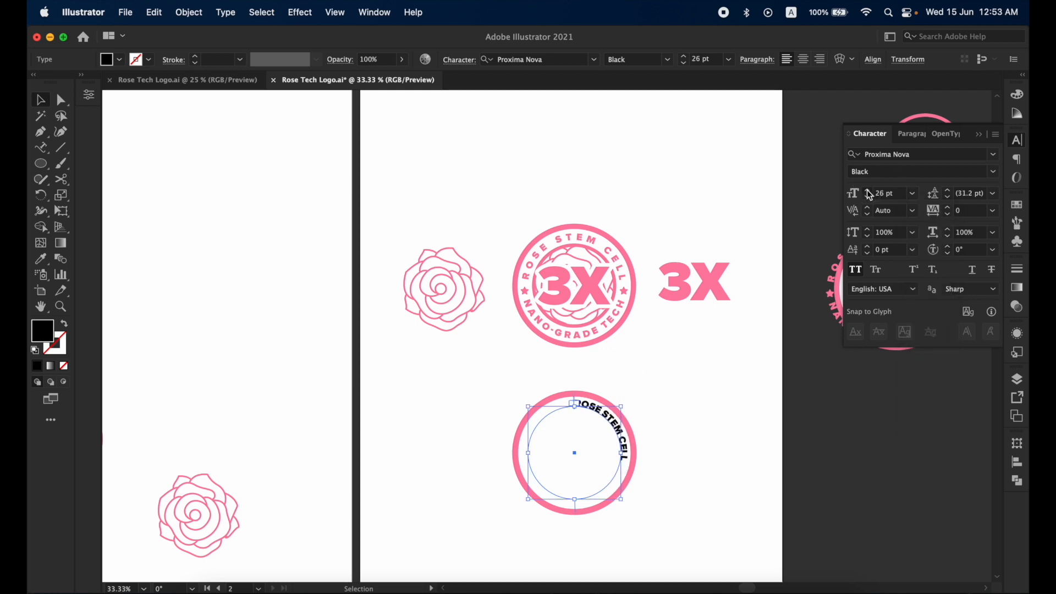
left_click(868, 191)
left_click(868, 191)
left_click(869, 191)
left_click(868, 190)
left_click(725, 402)
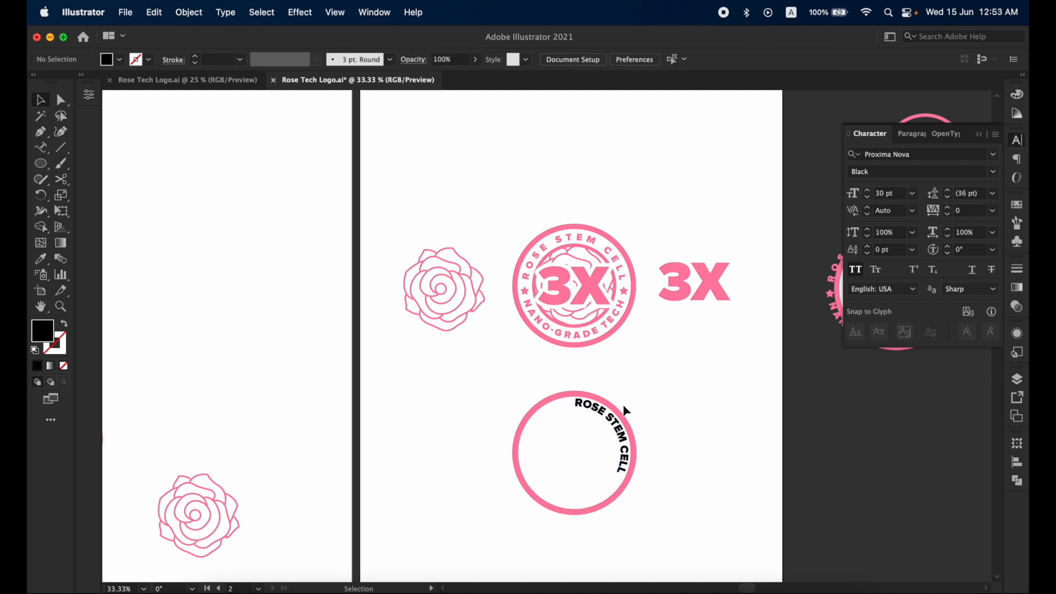
Shift the path text's start and end brackets to opposite sides of the circle, starting at its right edge and ending at its left edge.
left_click(612, 422)
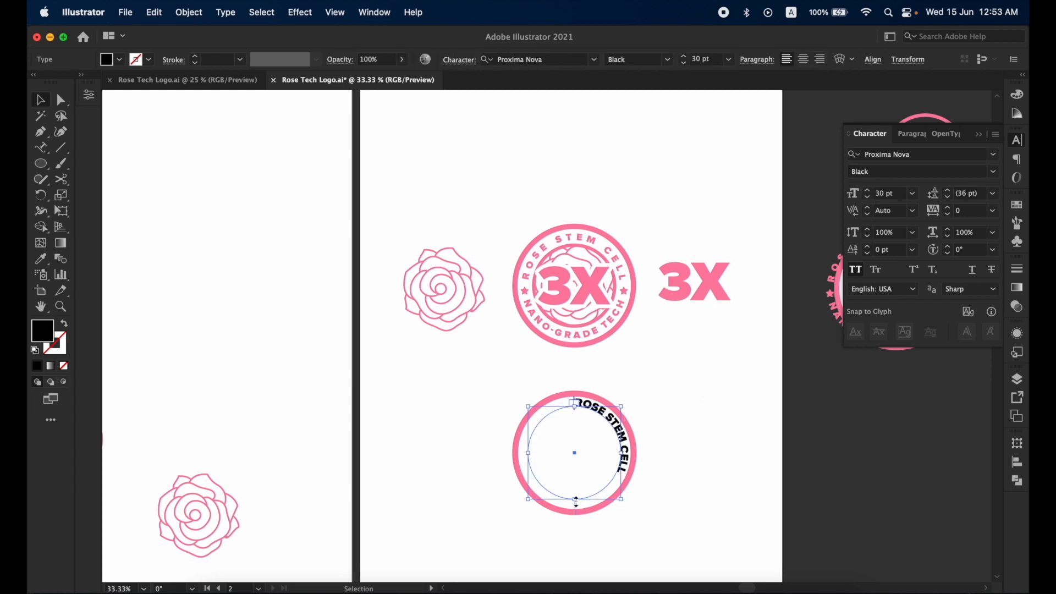
key("super+equal")
key("super+equal")
scroll(576, 505, "down", 1)
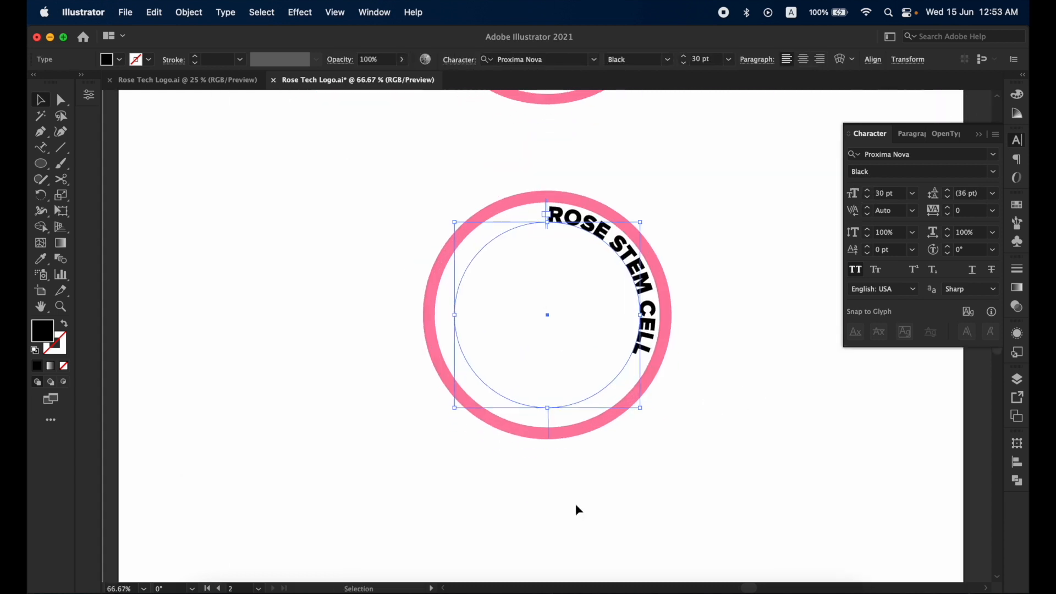
scroll(561, 264, "down", 1)
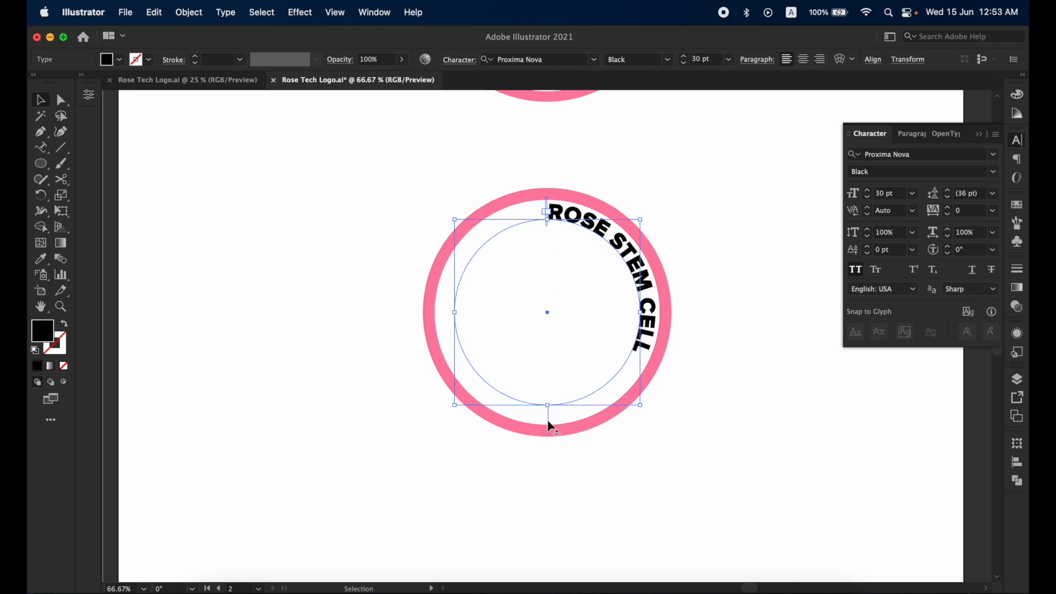
left_click_drag(549, 425, 625, 320)
left_click_drag(444, 319, 643, 325)
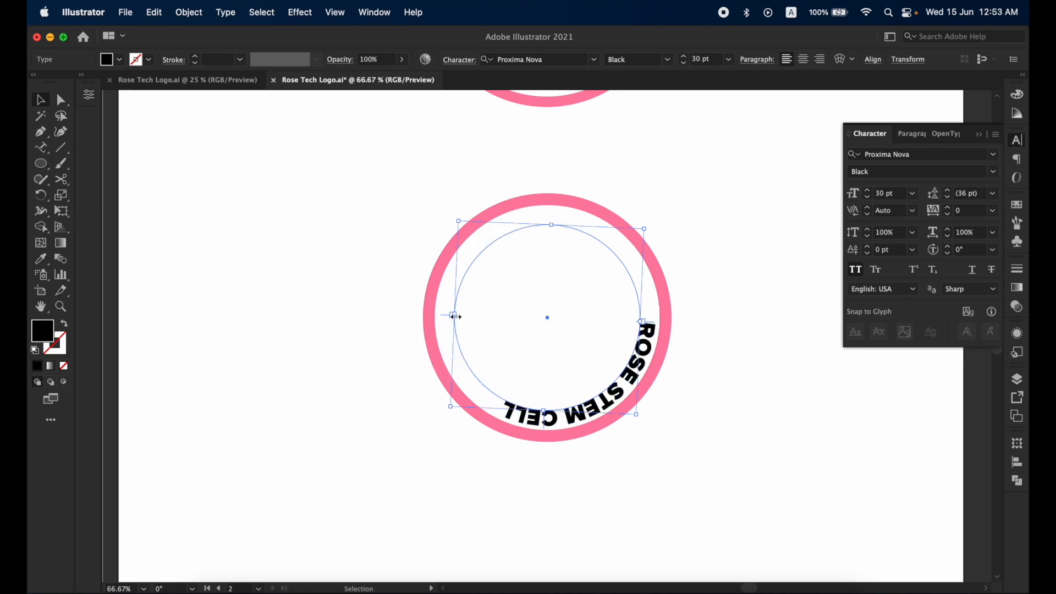
left_click_drag(447, 317, 441, 325)
left_click(443, 318)
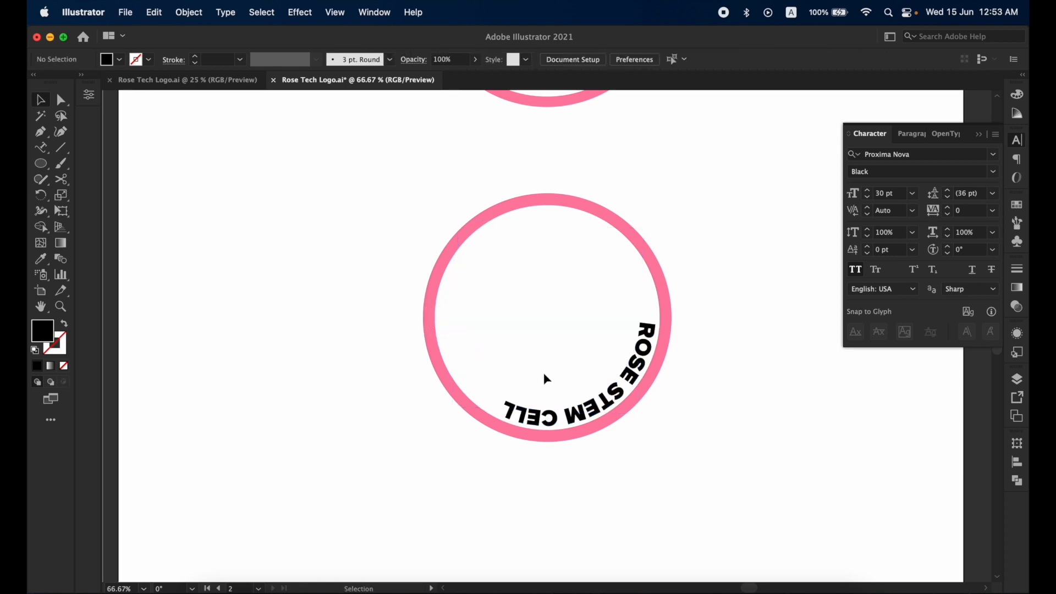
Slide the lettering onto the circle's upper half, centre-align it, and fine-tune its brackets so it sits level.
left_click(572, 420)
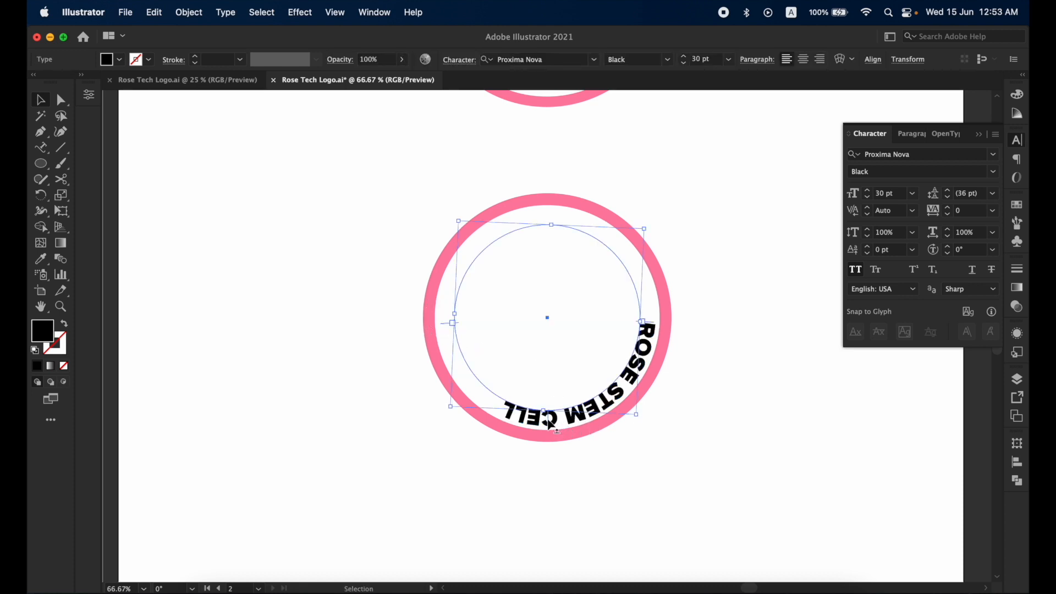
left_click_drag(551, 423, 552, 214)
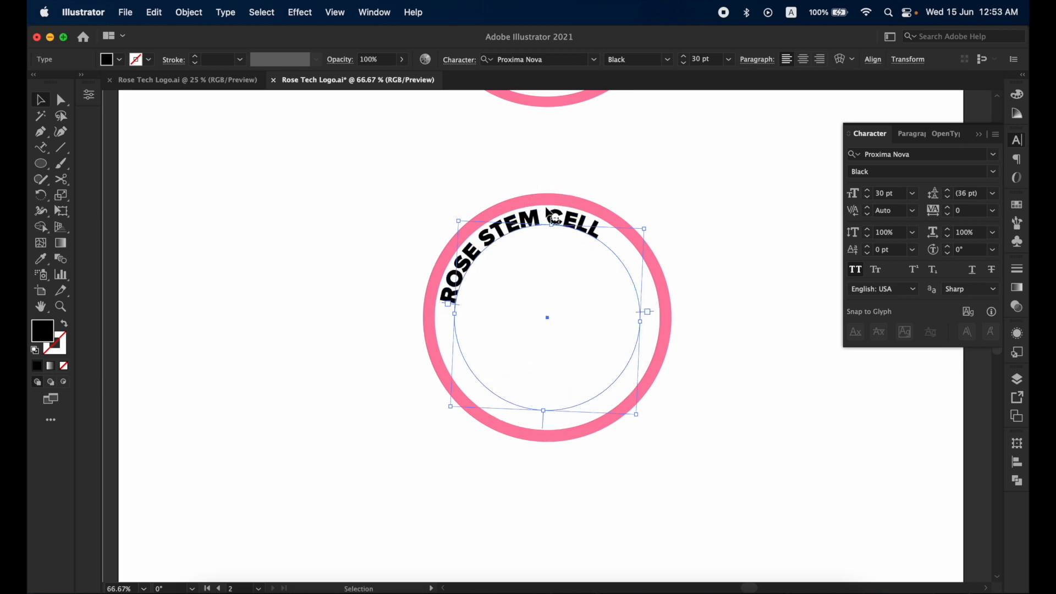
left_click(804, 60)
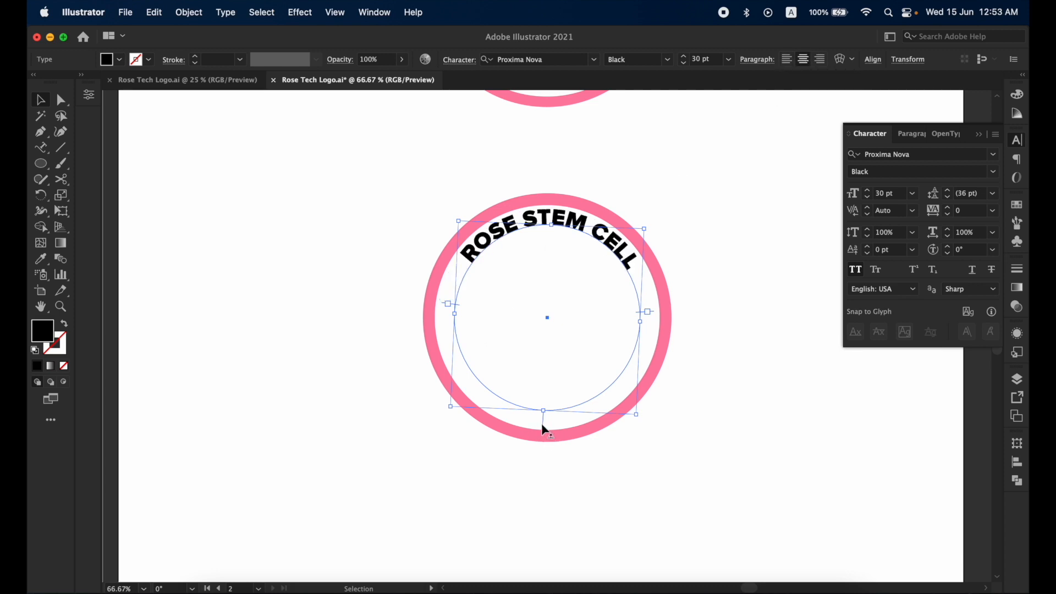
left_click_drag(542, 424, 556, 428)
left_click_drag(654, 304, 649, 320)
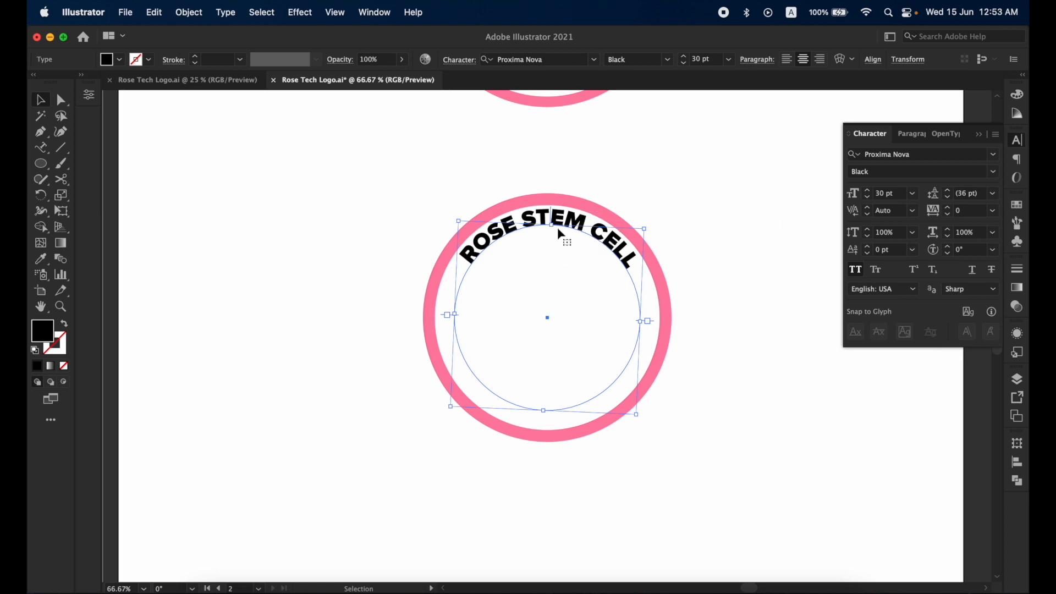
Set the baseline shift of the curved ROSE STEM CELL text to -4 pt.
scroll(643, 276, "up", 5)
scroll(645, 275, "up", 2)
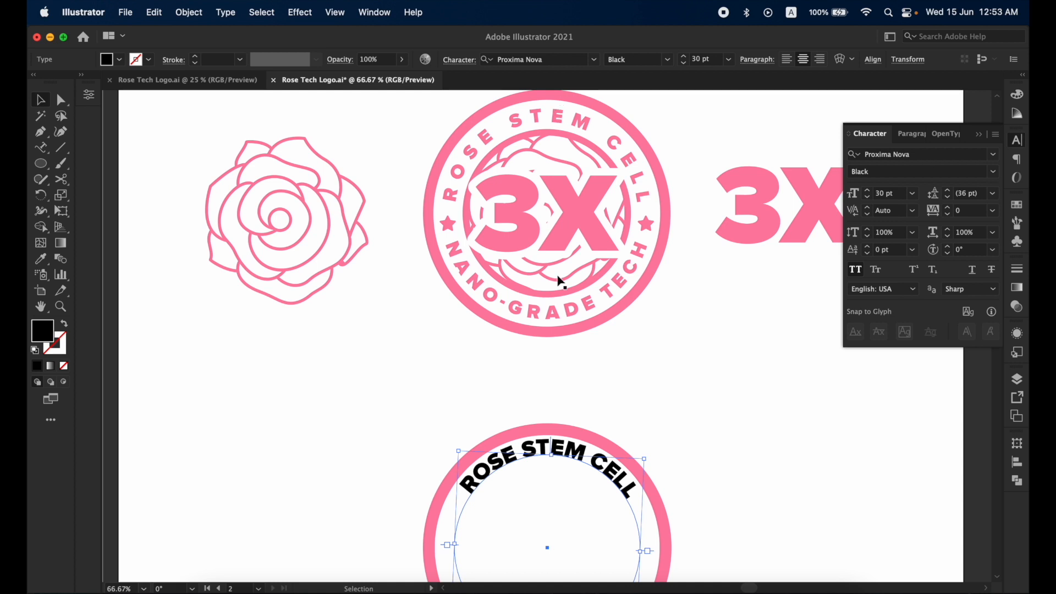
left_click(868, 253)
left_click(868, 254)
left_click(868, 254)
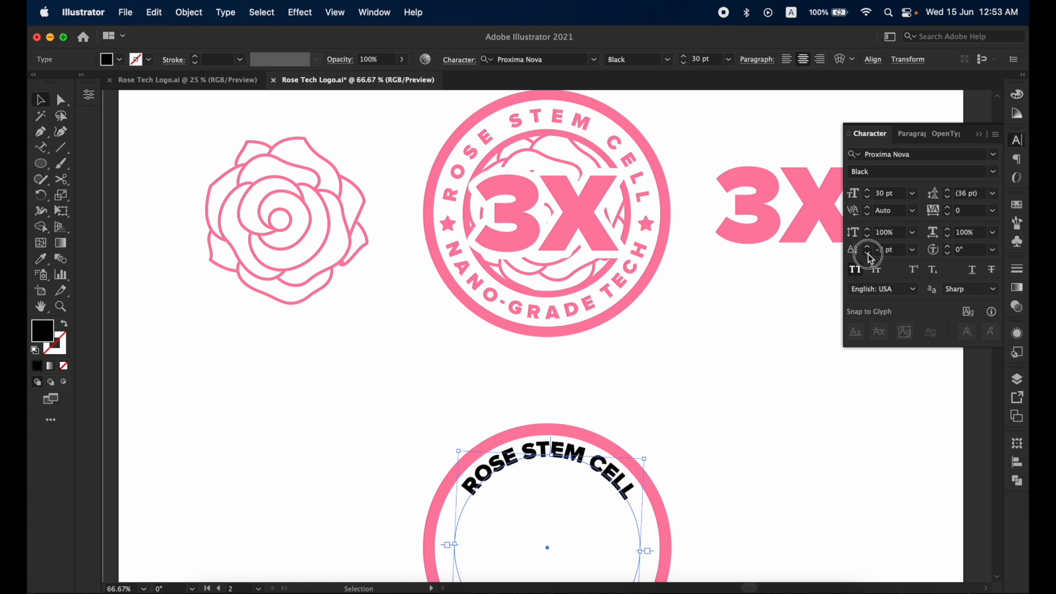
left_click(868, 254)
Set the tracking of the curved ROSE STEM CELL text to 200.
scroll(683, 426, "down", 5)
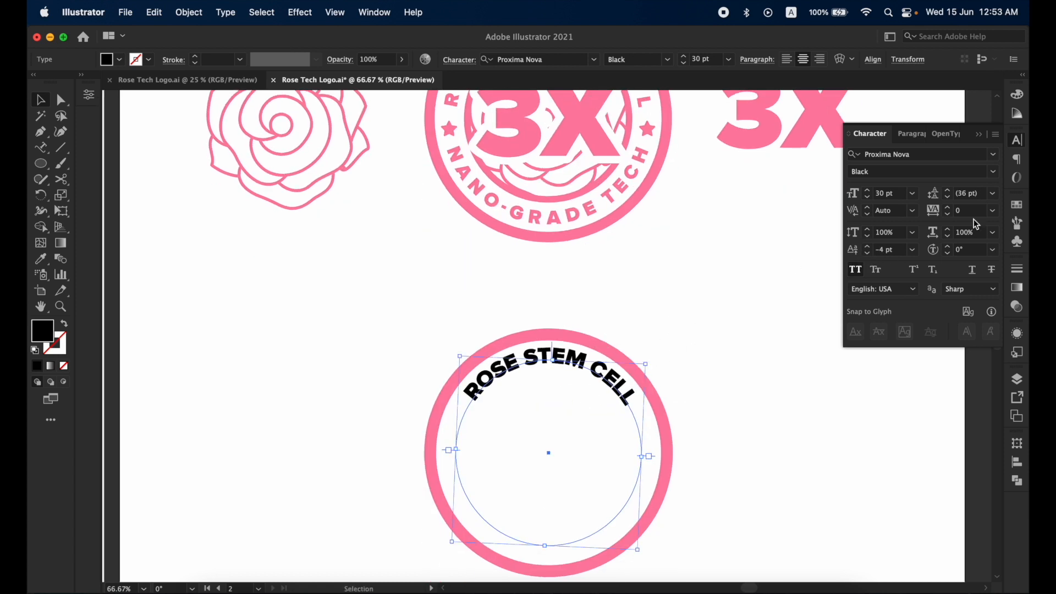
left_click(993, 210)
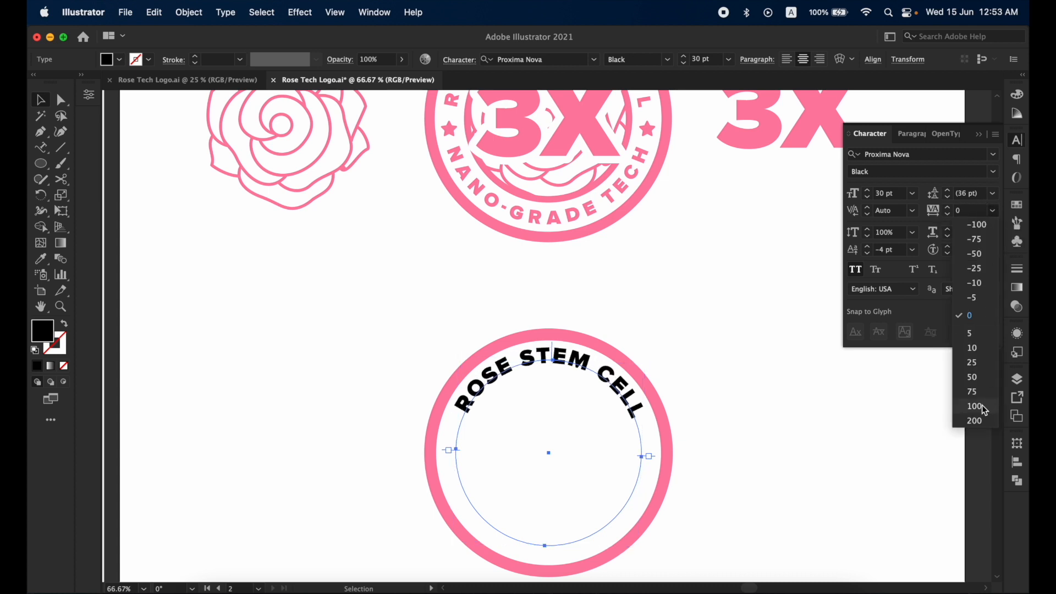
left_click(981, 420)
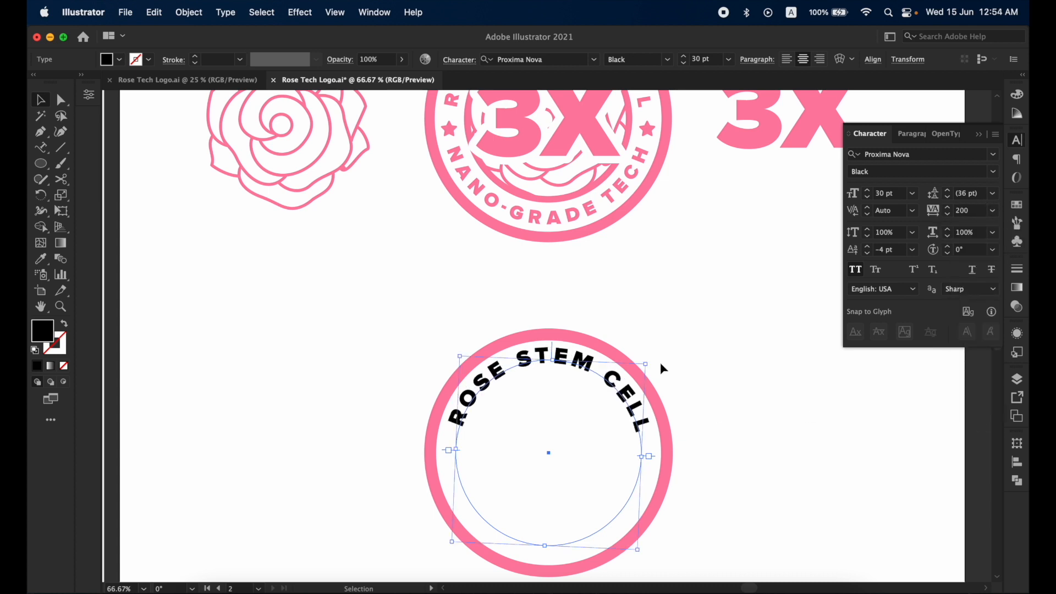
key("Escape")
Duplicate the path text in place and flip the copy to the inside of the circle along its lower half.
left_click_drag(678, 349, 674, 213)
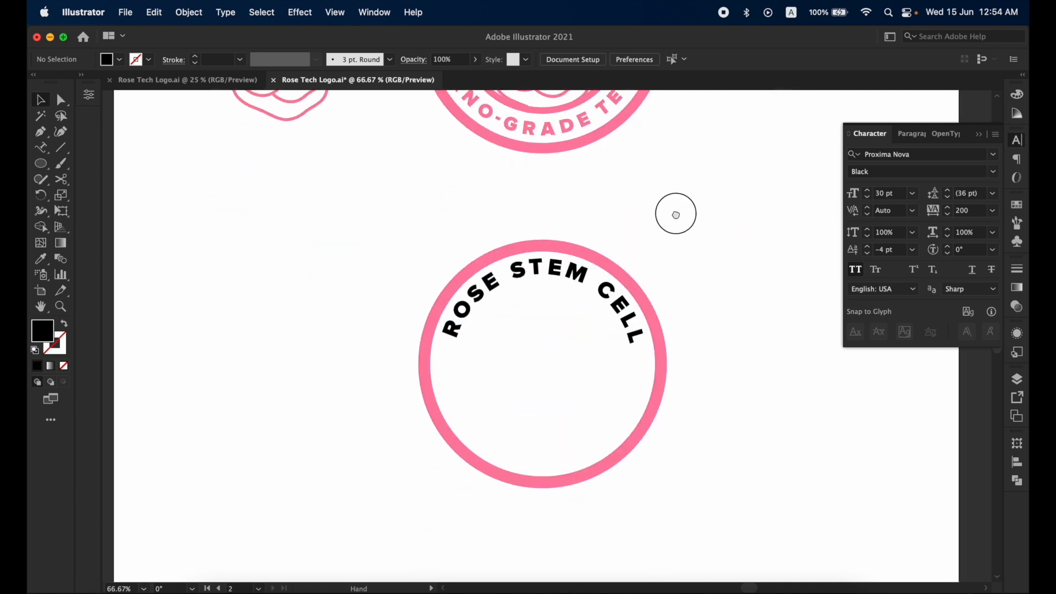
left_click(564, 273)
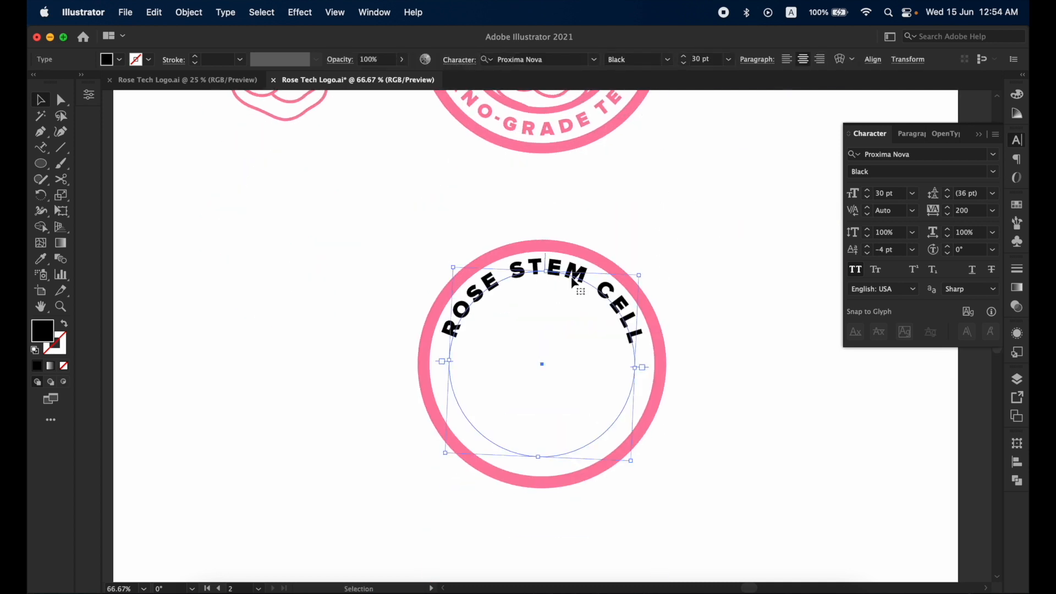
key("a")
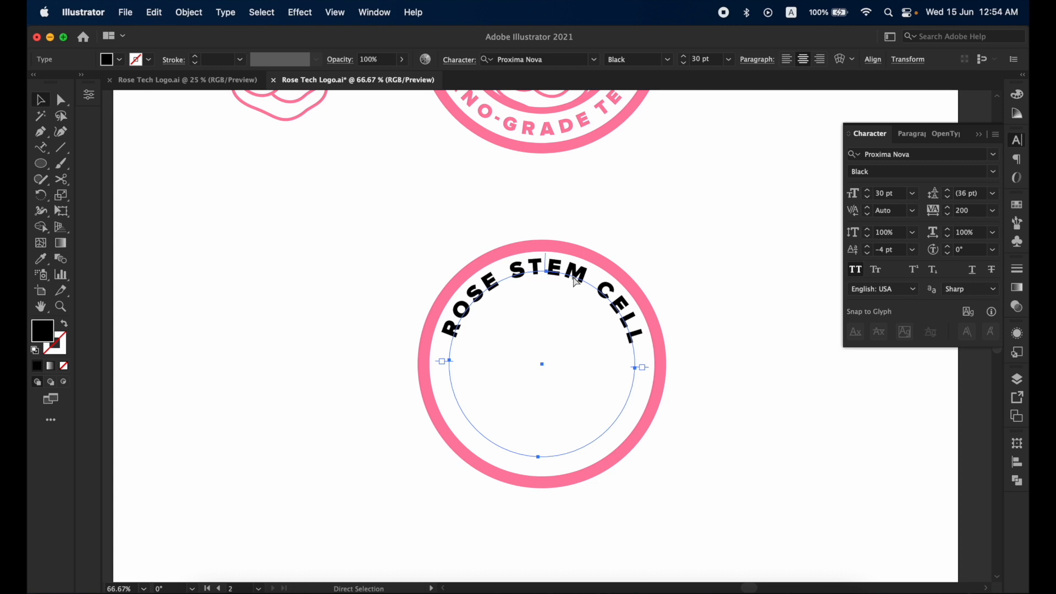
key("v")
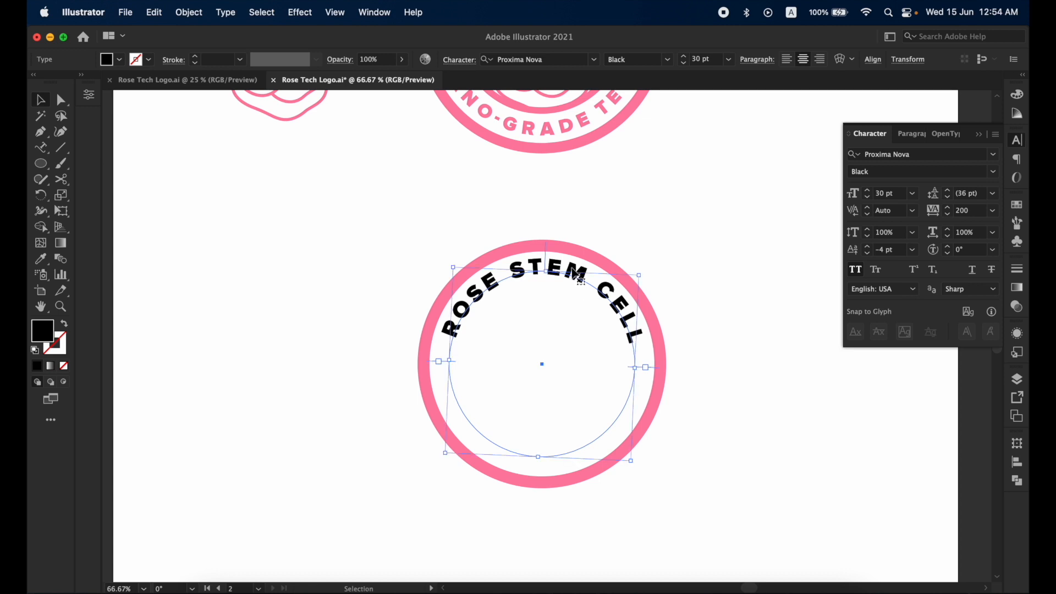
mouse_move(580, 280)
left_mouse_down()
mouse_move(559, 306)
mouse_move(583, 279)
left_mouse_up()
left_click_drag(548, 250, 542, 446)
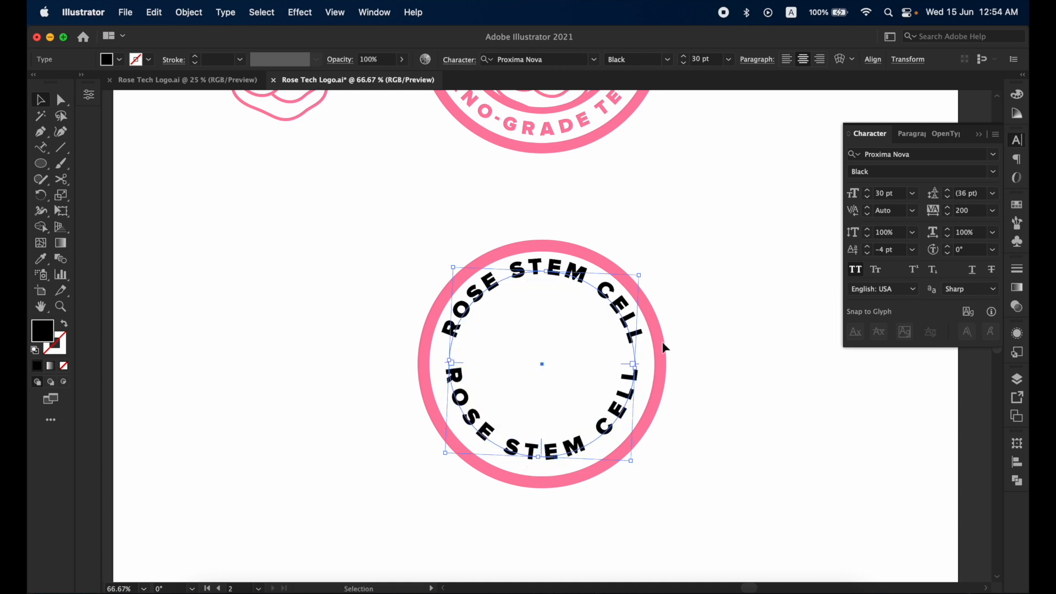
Set the baseline shift of the lower text copy to -15 pt.
left_click(868, 253)
left_click(868, 253)
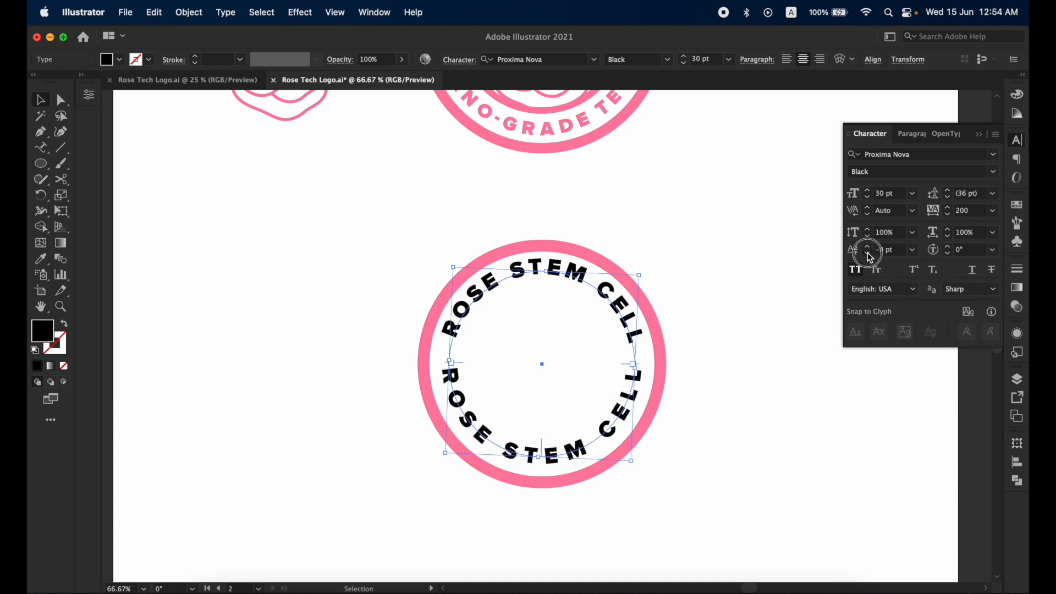
left_click(868, 252)
left_click(867, 253)
left_click(867, 253)
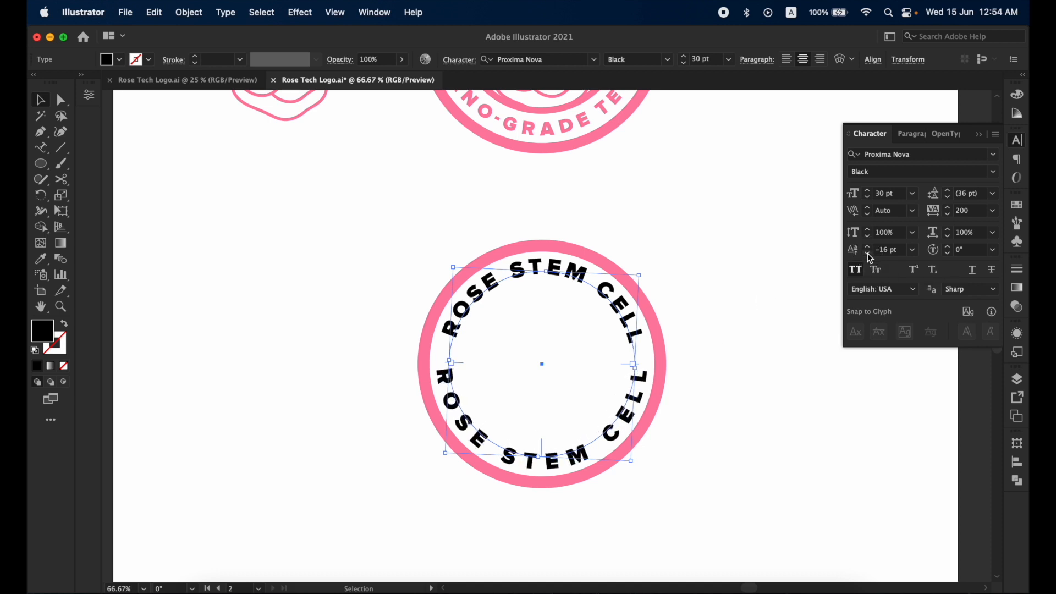
left_click(869, 248)
left_click(685, 340)
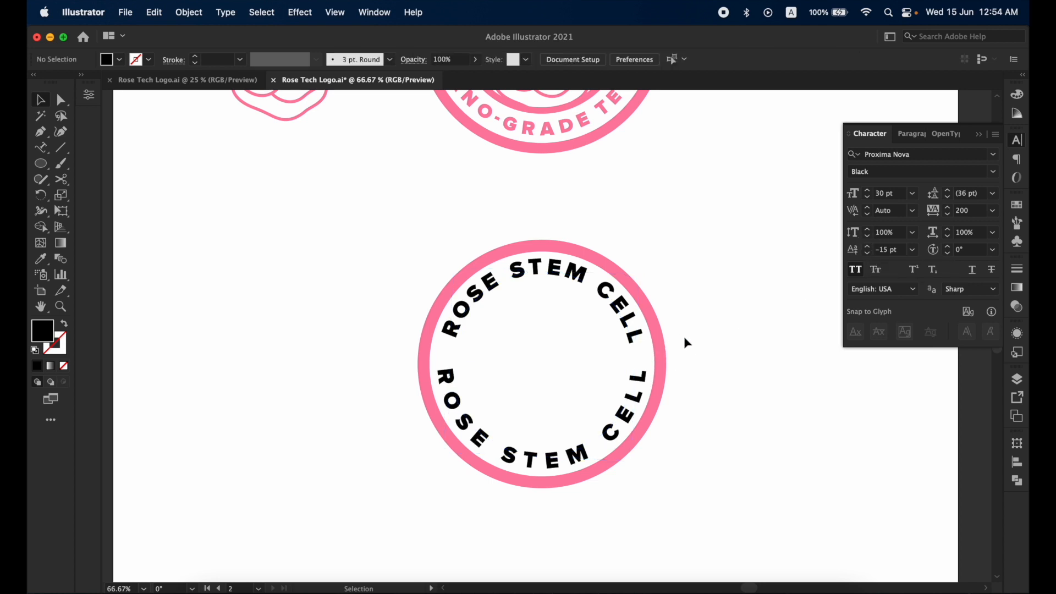
Replace the lower curved text with NANO-GRADE TECH.
left_click(584, 447)
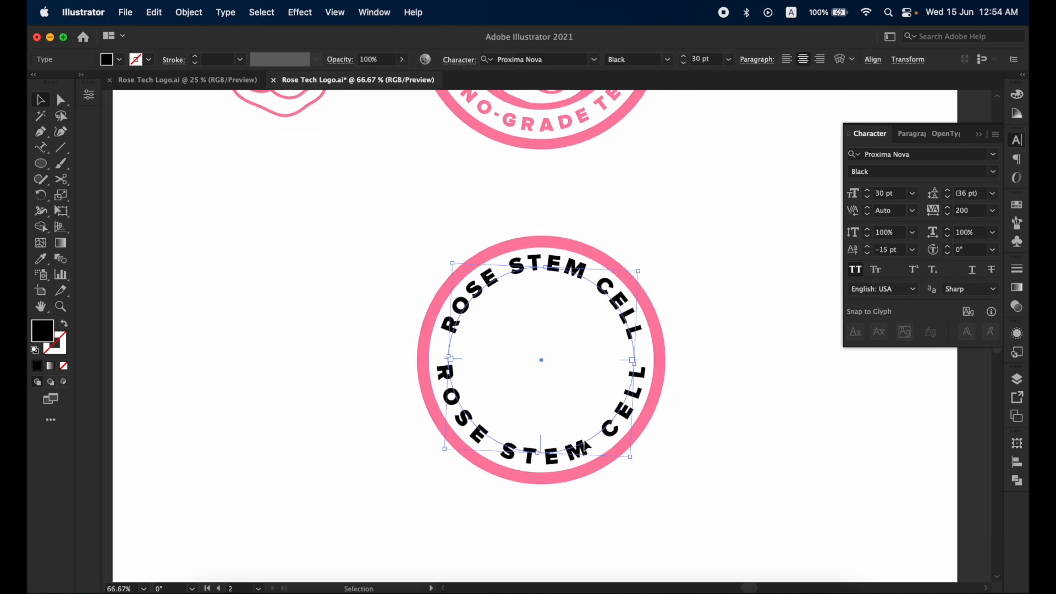
double_click(585, 450)
key("super+a")
type("N")
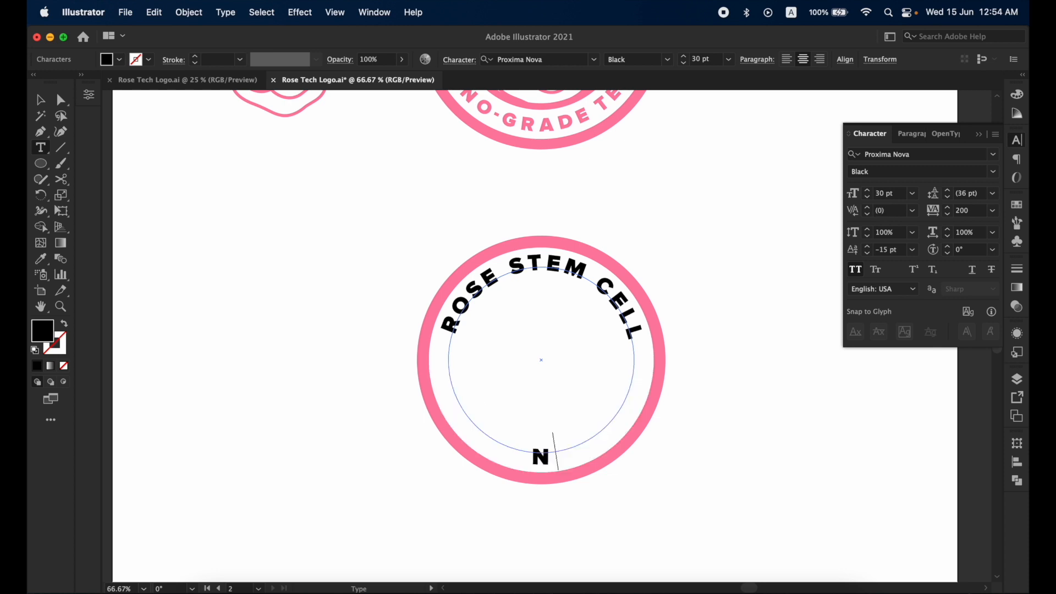
type("ANO-GRA")
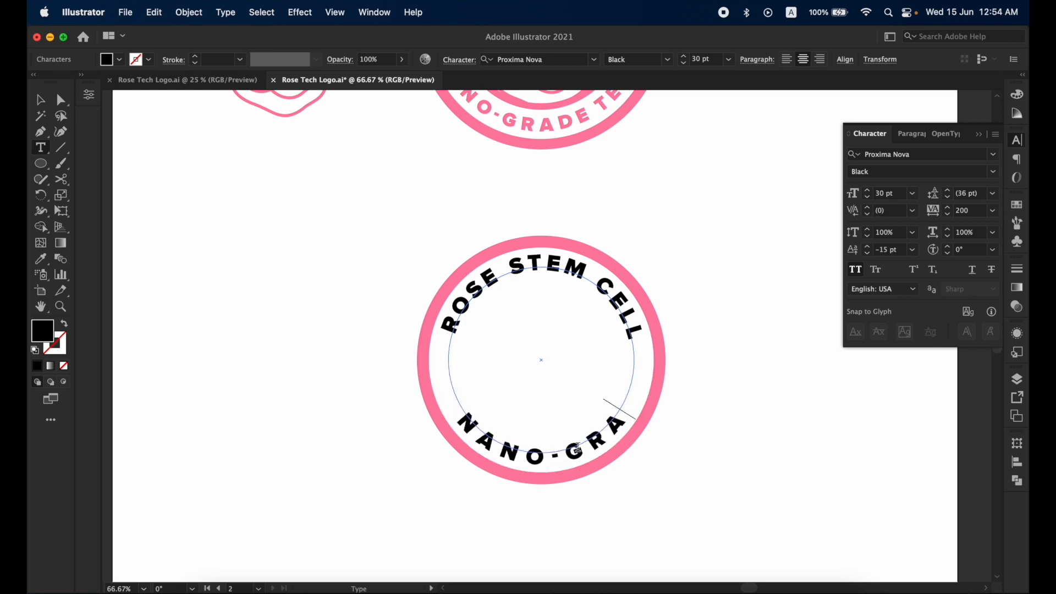
type("DE")
key("Escape")
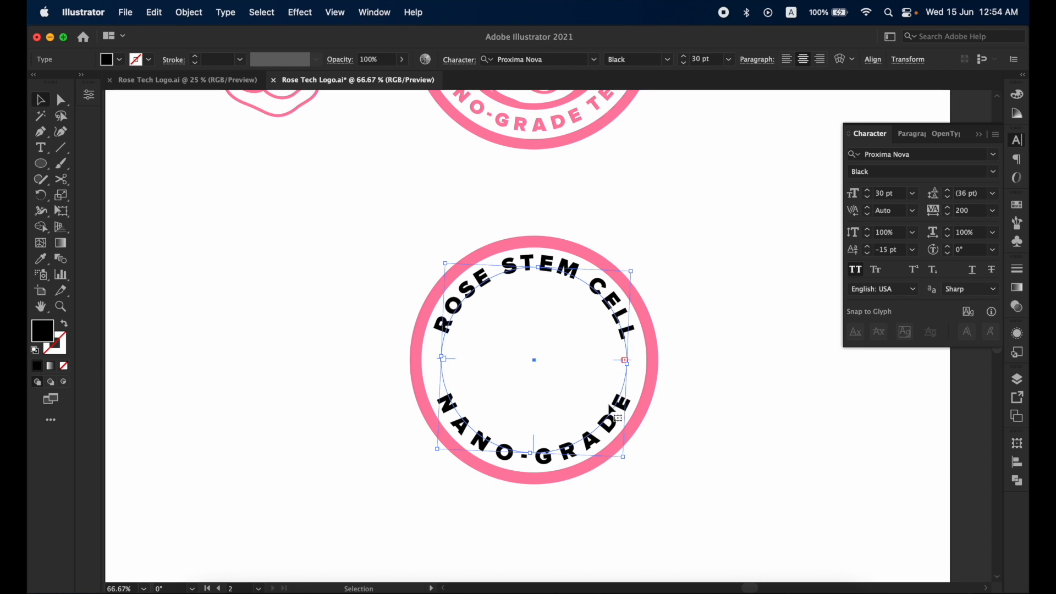
Reduce the font size of the lower curved text to 25 pt so the whole phrase fits on its path.
left_click(867, 198)
left_click(868, 197)
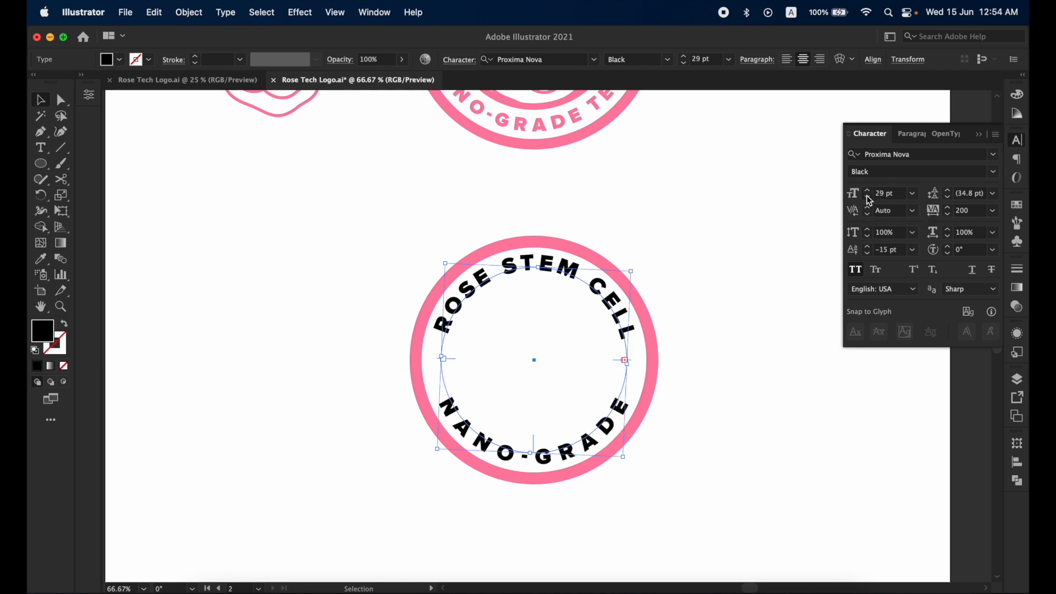
left_click(868, 198)
left_click(866, 197)
left_click(867, 197)
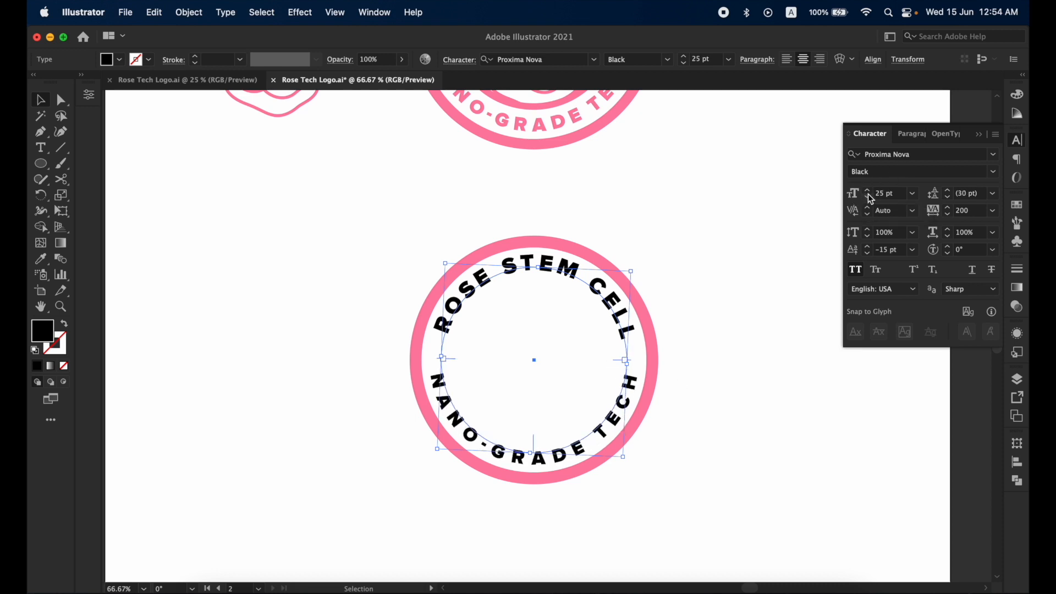
left_click(730, 289)
left_click_drag(719, 250, 712, 373)
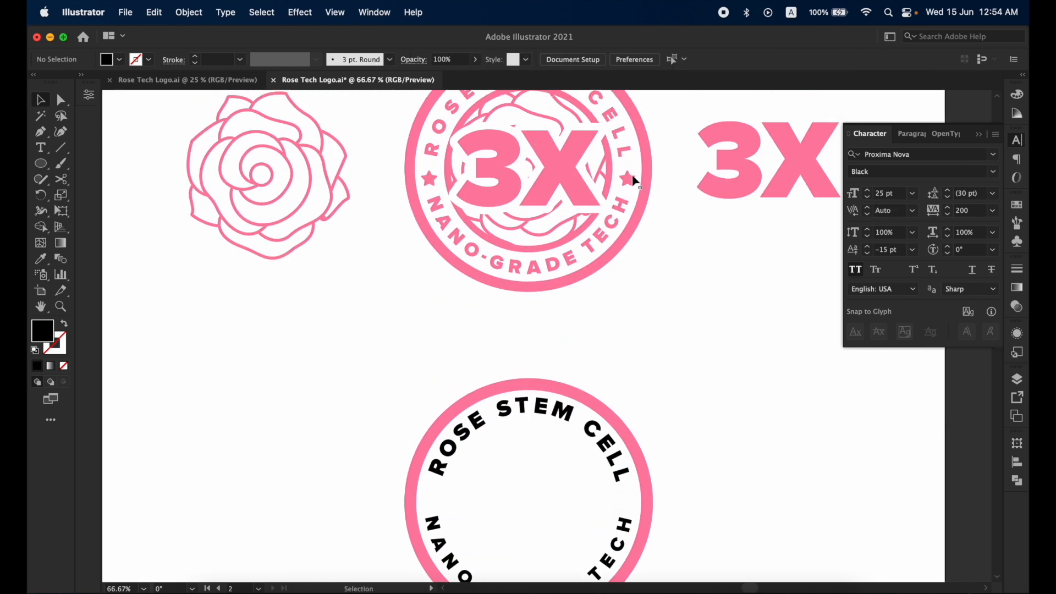
Create a five-pointed star with radii 15.619 px and 7.8095 px and place it between the R of ROSE and the N of NANO.
left_click(41, 164)
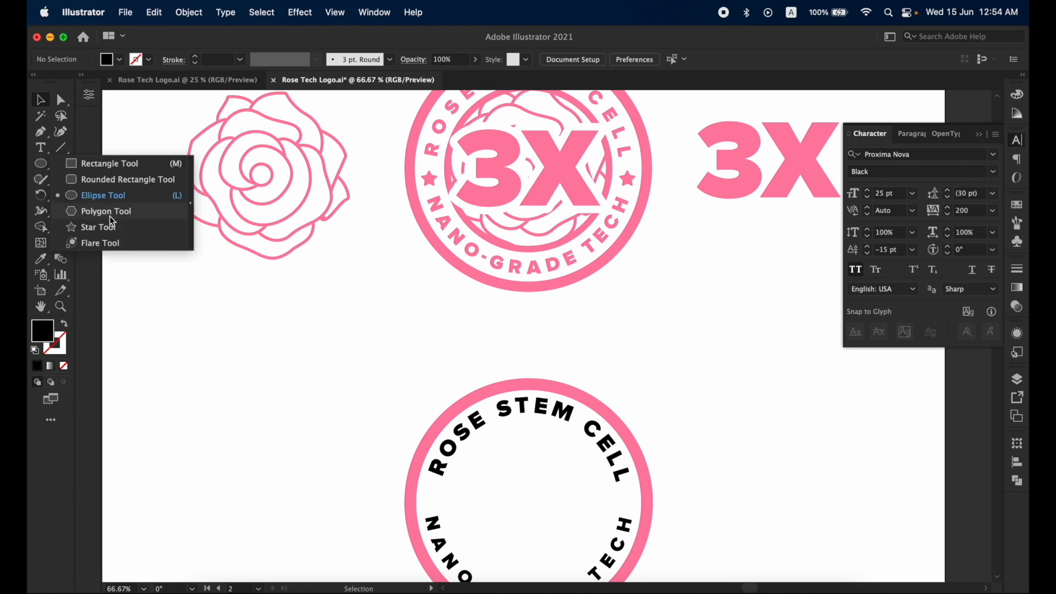
left_click(98, 228)
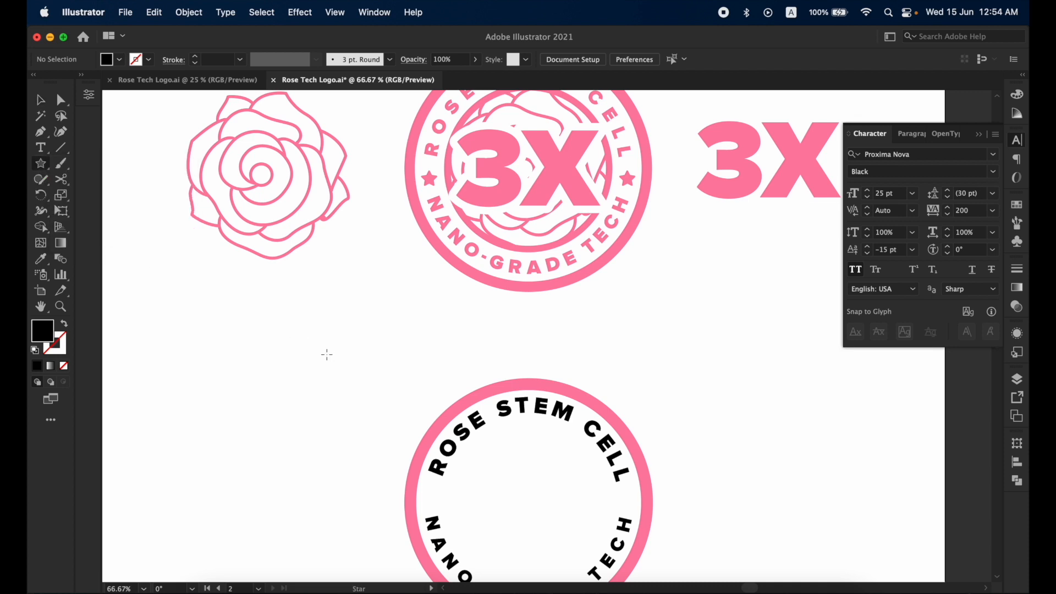
left_click(308, 353)
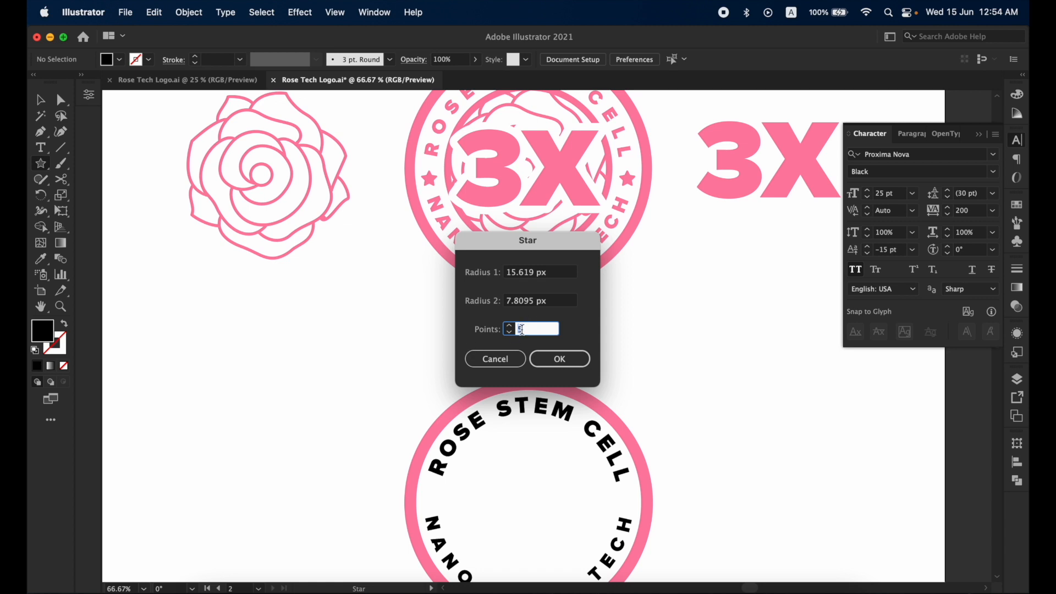
left_click(557, 358)
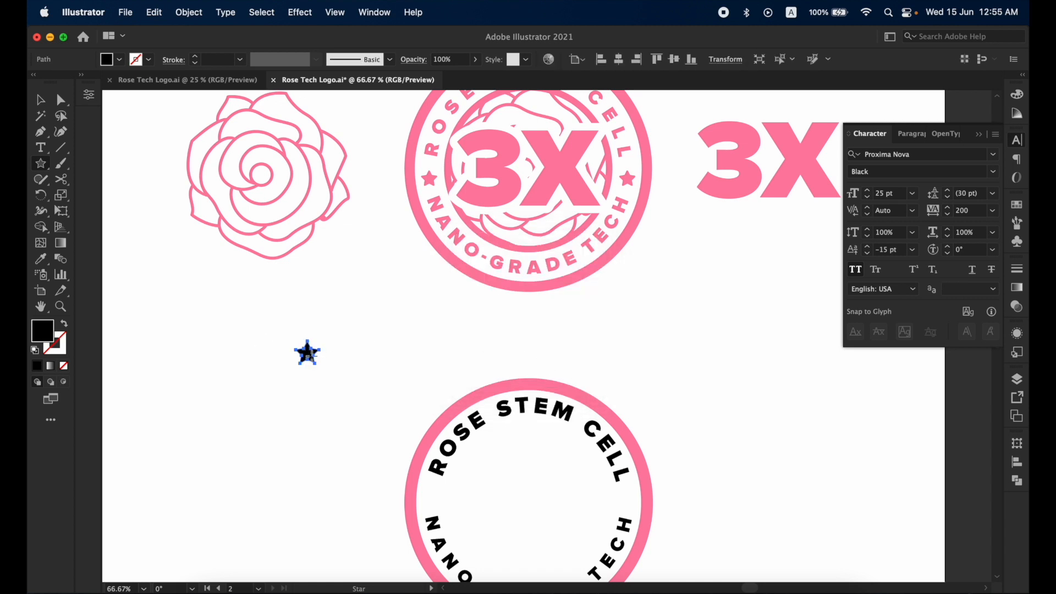
key("v")
left_click_drag(309, 356, 442, 487)
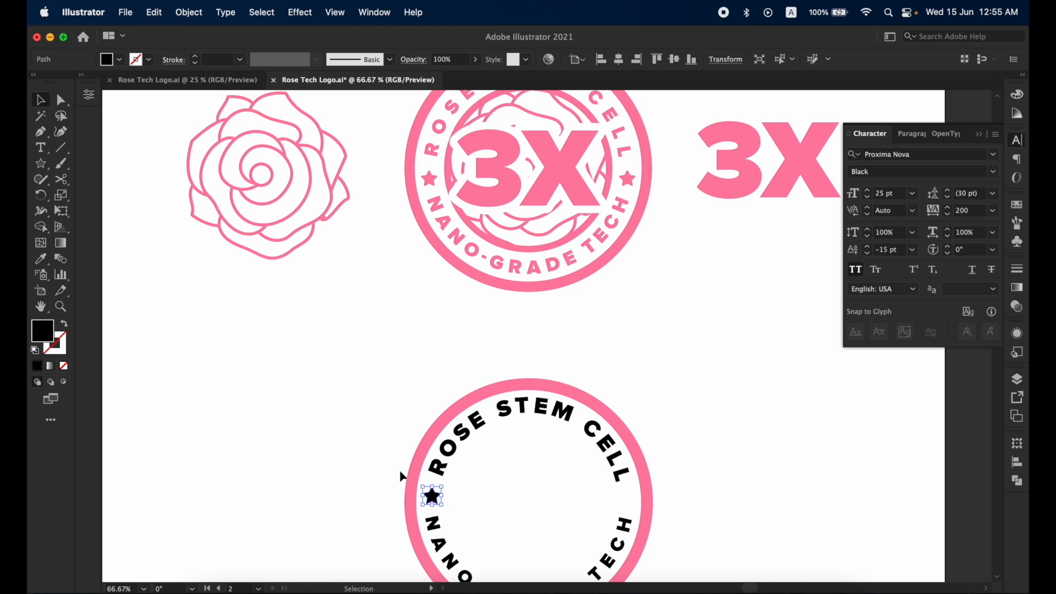
left_click(377, 462)
Try to scale the star beside the curved text.
key("super+equal")
key("super+equal")
scroll(378, 467, "down", 10)
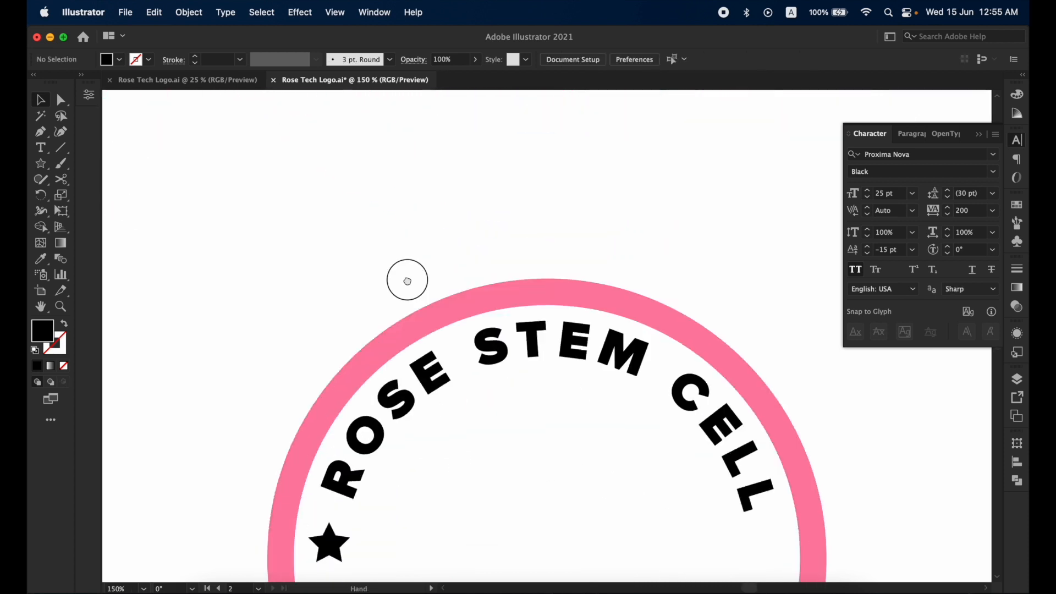
left_click(366, 392)
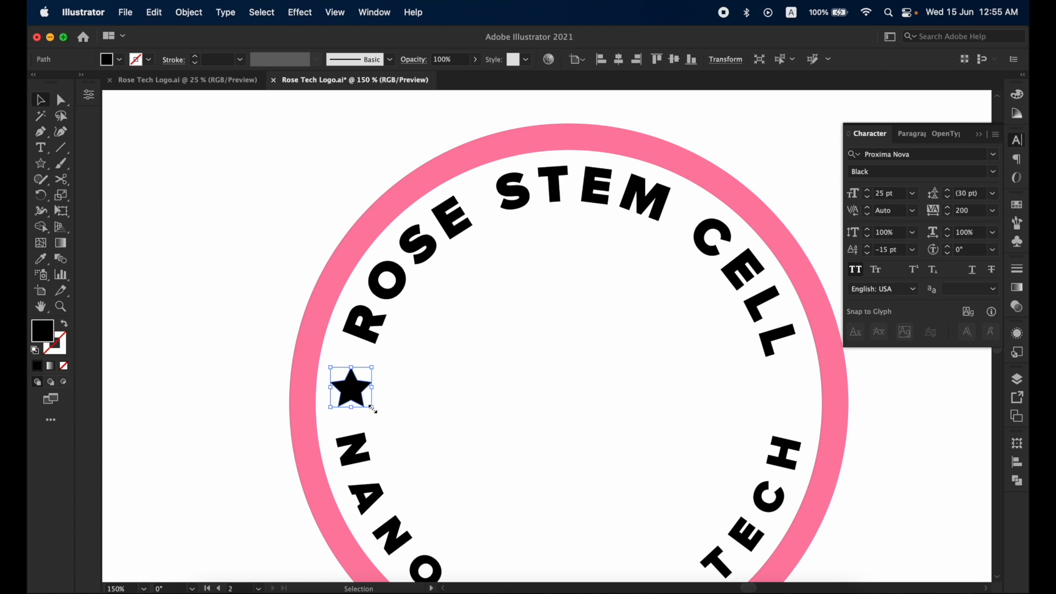
left_click_drag(373, 409, 538, 447)
key("super+z")
left_click_drag(375, 407, 449, 458)
left_click(177, 307)
Slightly round all the corners of the star using its live corner widgets.
key("z")
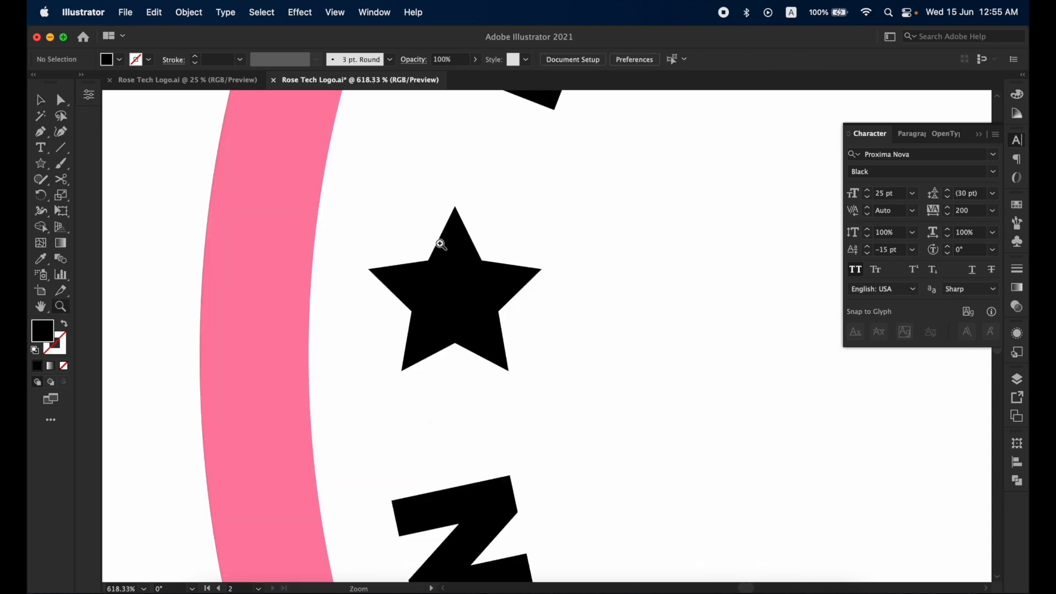
scroll(462, 253, "right", 1)
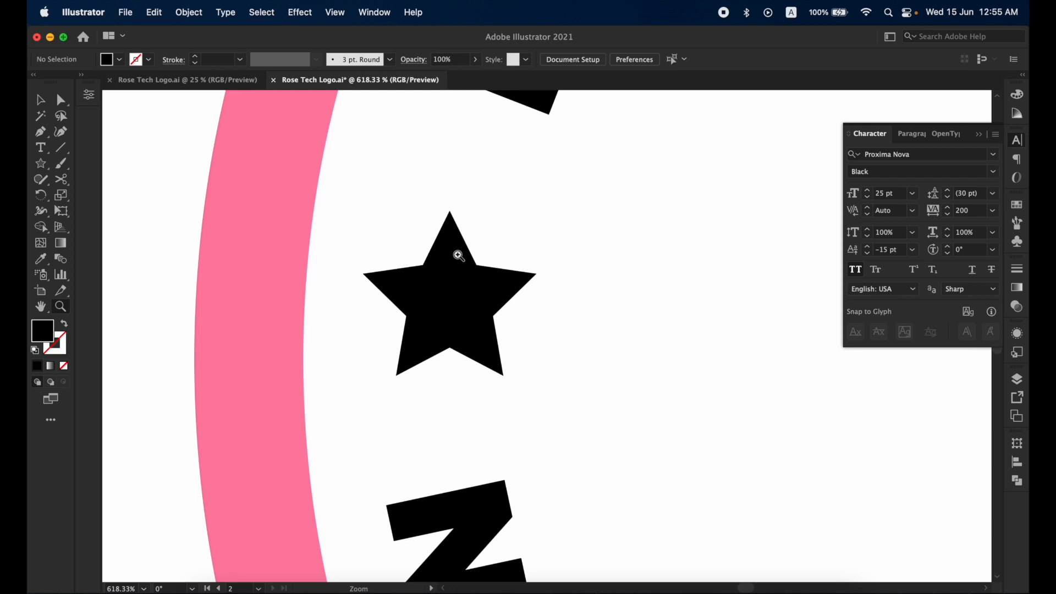
key("v")
left_click(455, 251)
key("a")
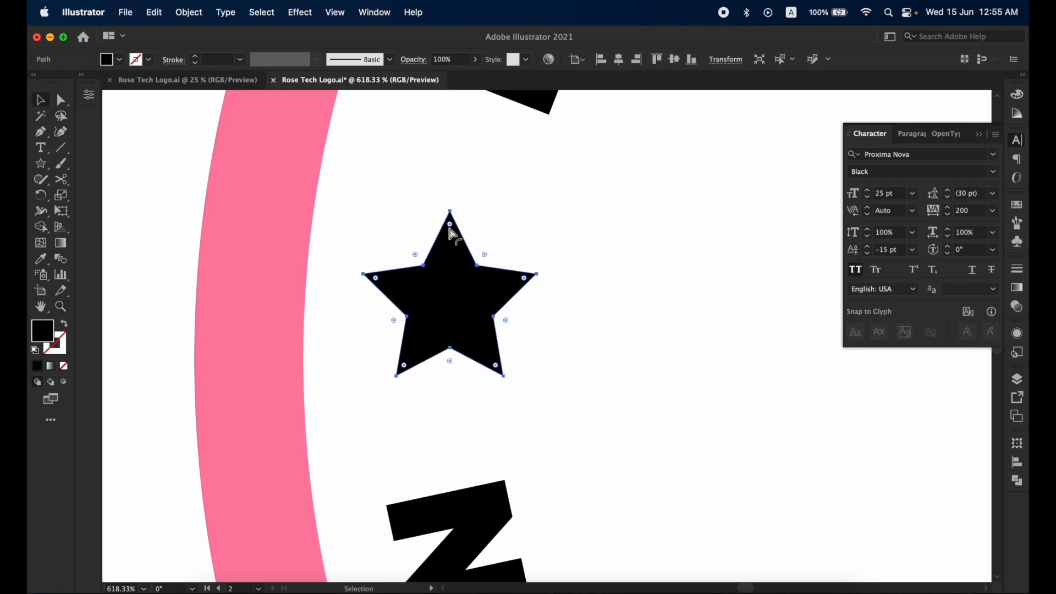
key("v")
key("a")
left_click(452, 228)
mouse_move(453, 228)
left_mouse_down()
mouse_move(443, 243)
mouse_move(448, 231)
left_mouse_up()
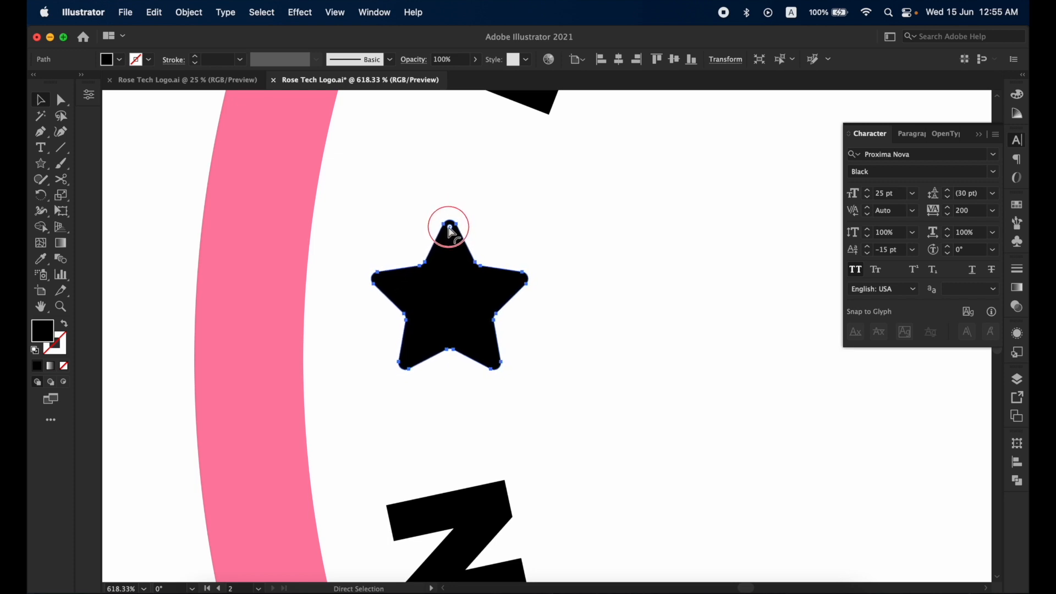
key("v")
left_click(510, 210)
Duplicate the rounded star horizontally across the badge, between the end of CELL and the end of TECH.
key("super+minus")
key("super+minus")
key("super+minus")
key("super+minus")
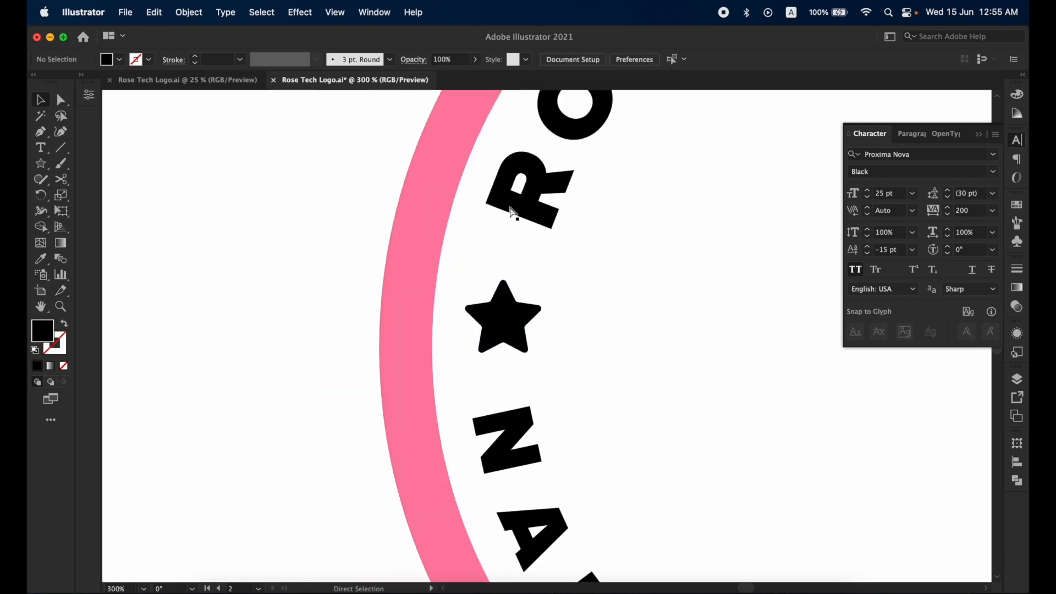
left_click_drag(510, 207, 284, 348)
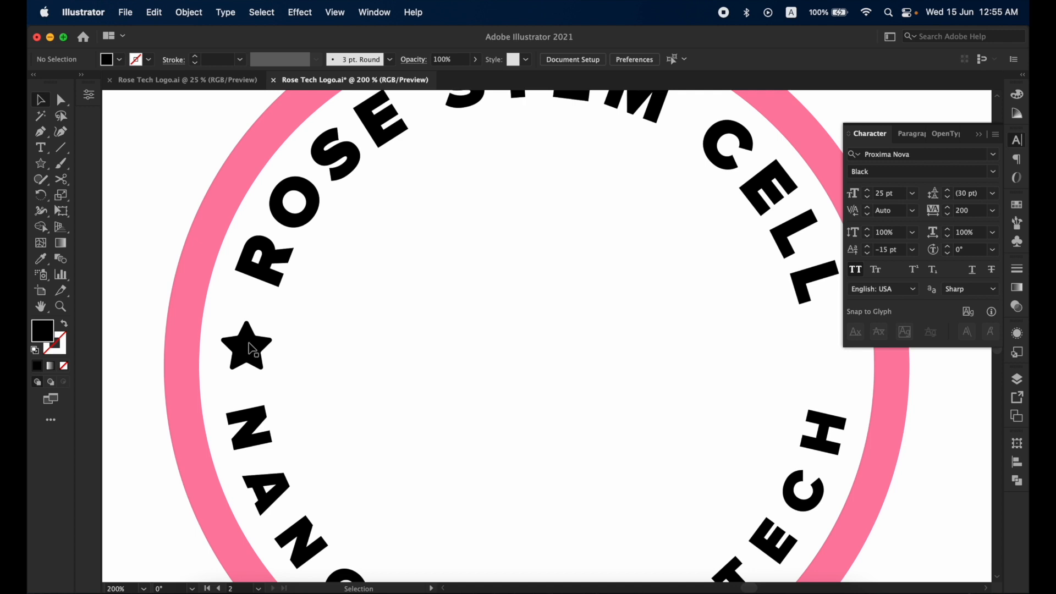
left_click_drag(251, 349, 840, 357)
left_click(985, 134)
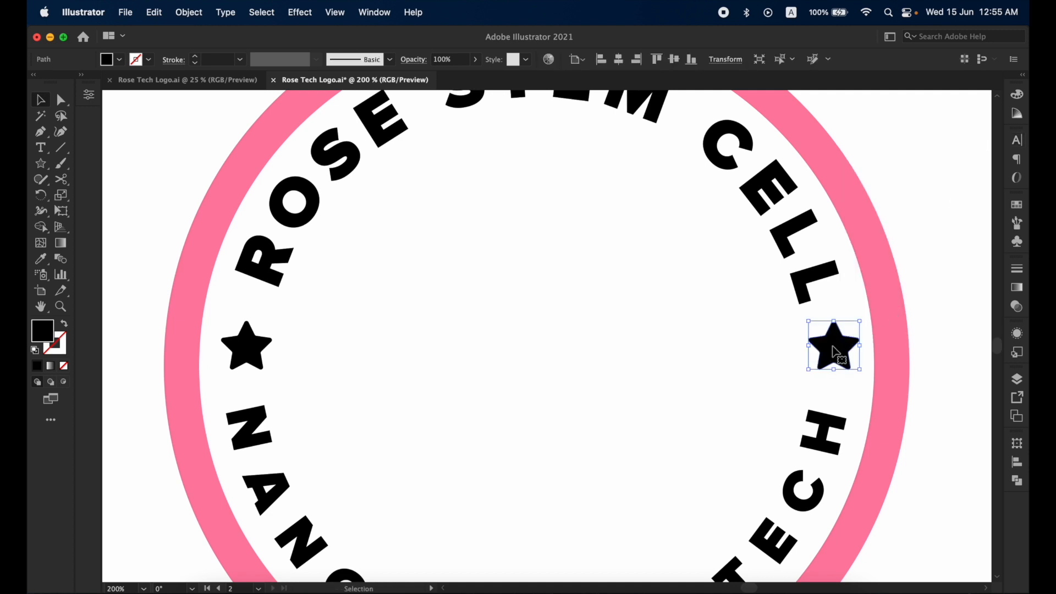
Move both stars down slightly together to balance them between the upper and lower curved texts.
left_click(868, 346)
left_click(816, 357)
left_click(262, 356, "shift")
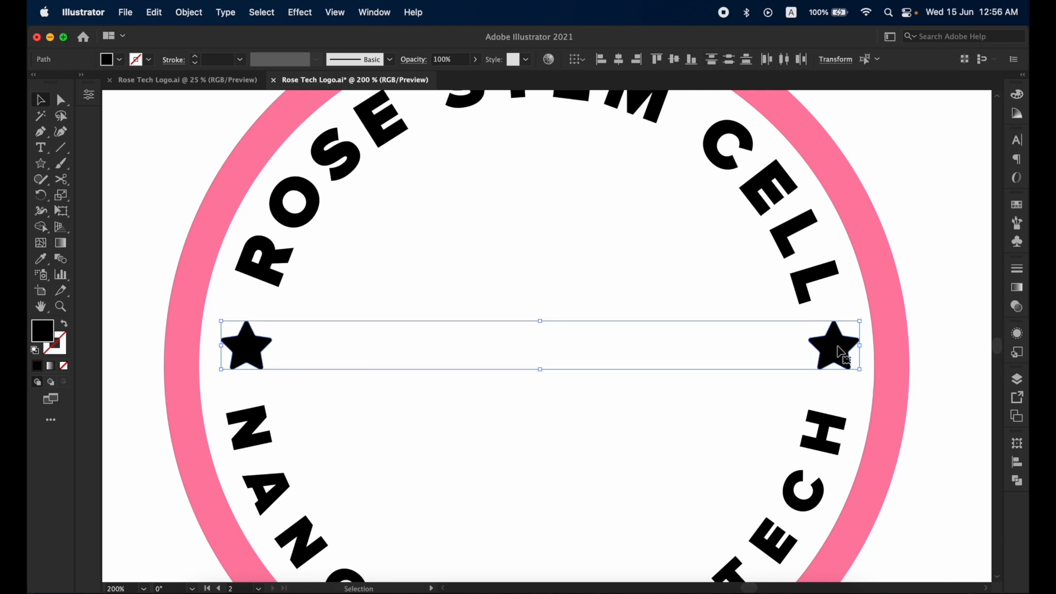
mouse_move(838, 350)
left_mouse_down()
mouse_move(840, 358)
mouse_move(837, 349)
left_mouse_up()
left_click(902, 216)
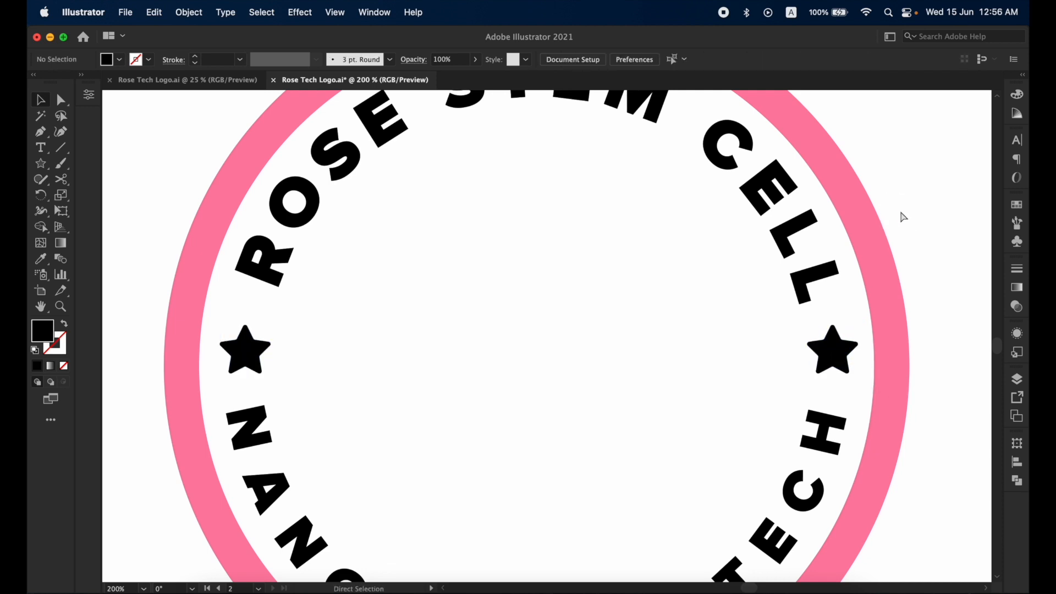
Fill the upper curved text, both stars and the lower curved text with the badge's pink swatch.
key("super+minus")
key("super+minus")
key("space")
scroll(800, 309, "up", 3)
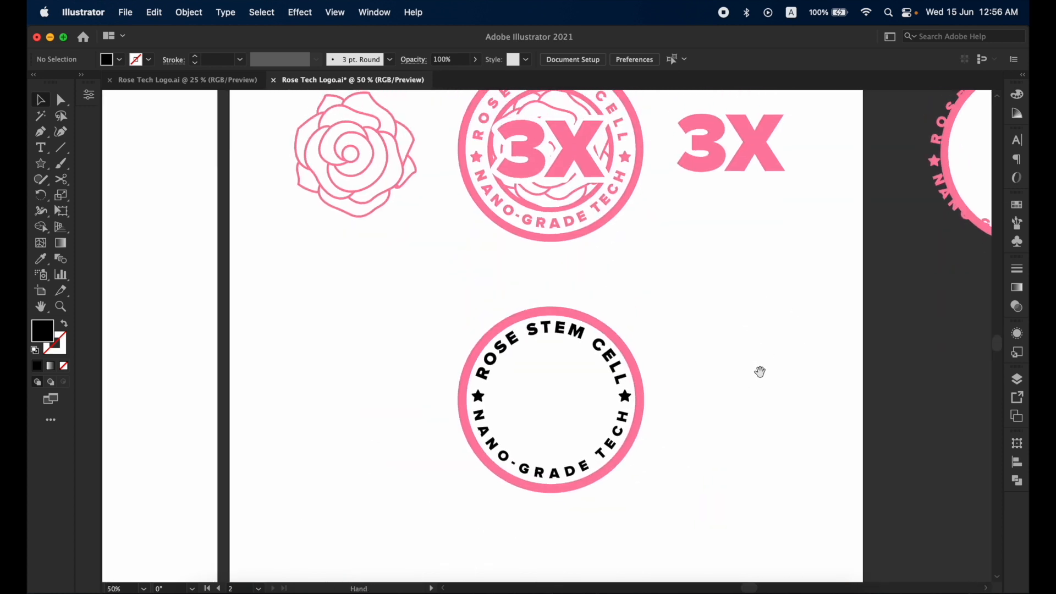
left_click_drag(665, 293, 663, 328)
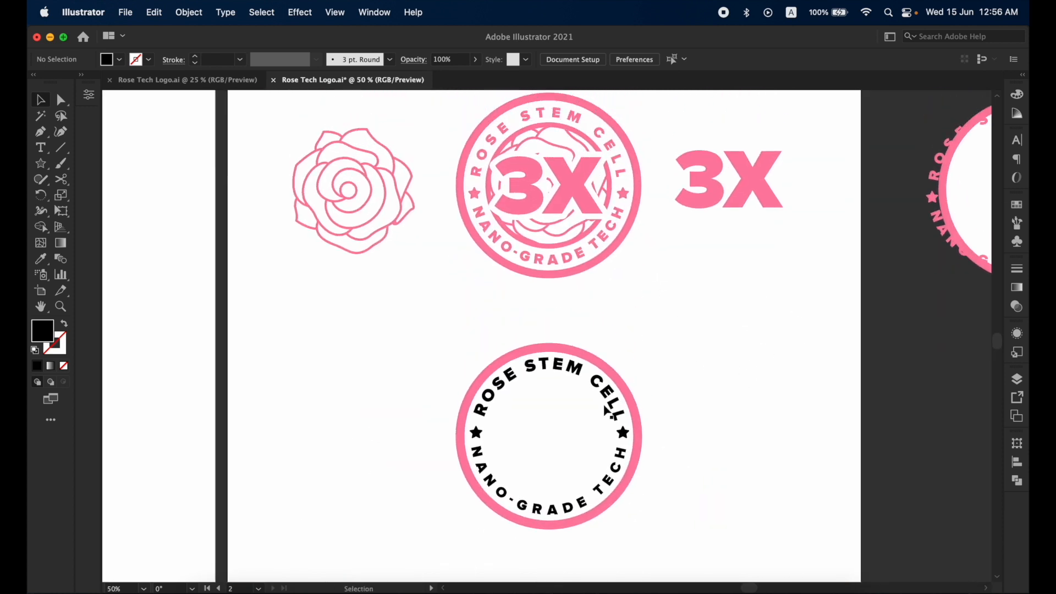
left_click(603, 389)
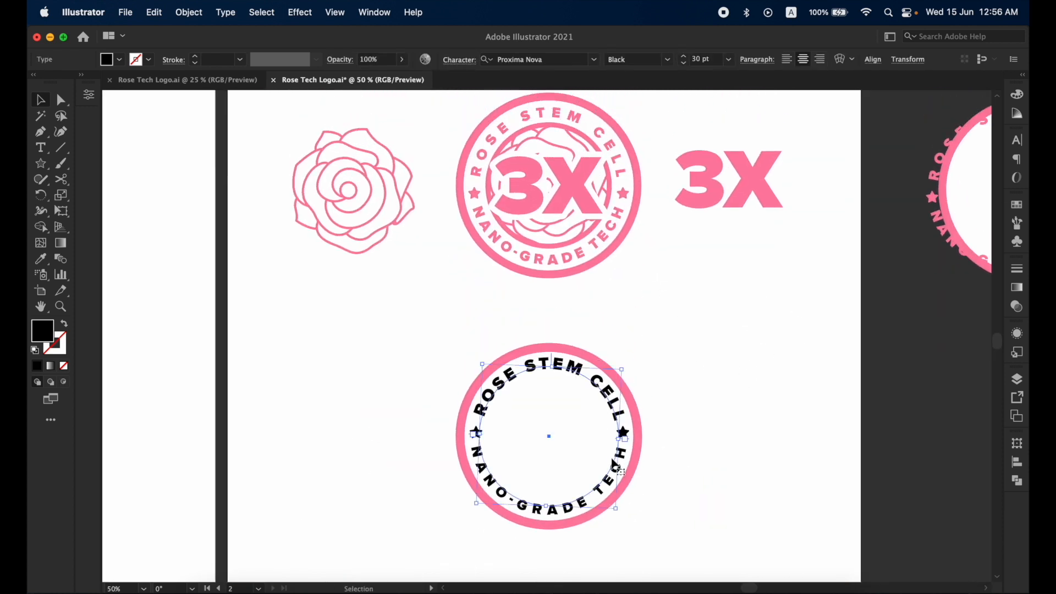
left_click(627, 436, "shift")
left_click(477, 432, "shift")
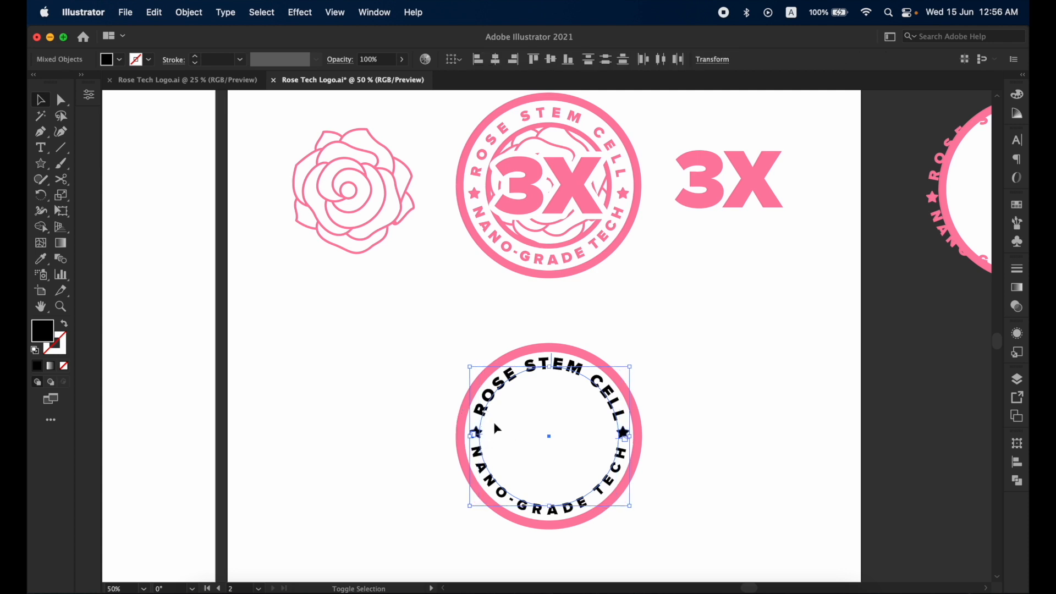
left_click(1019, 207)
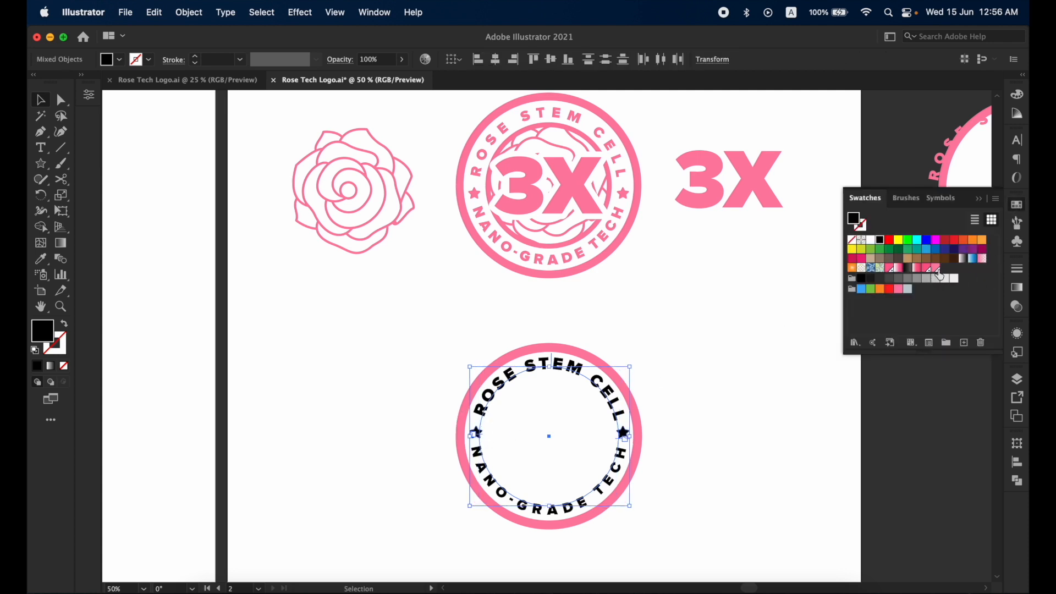
left_click(936, 268)
left_click(616, 486)
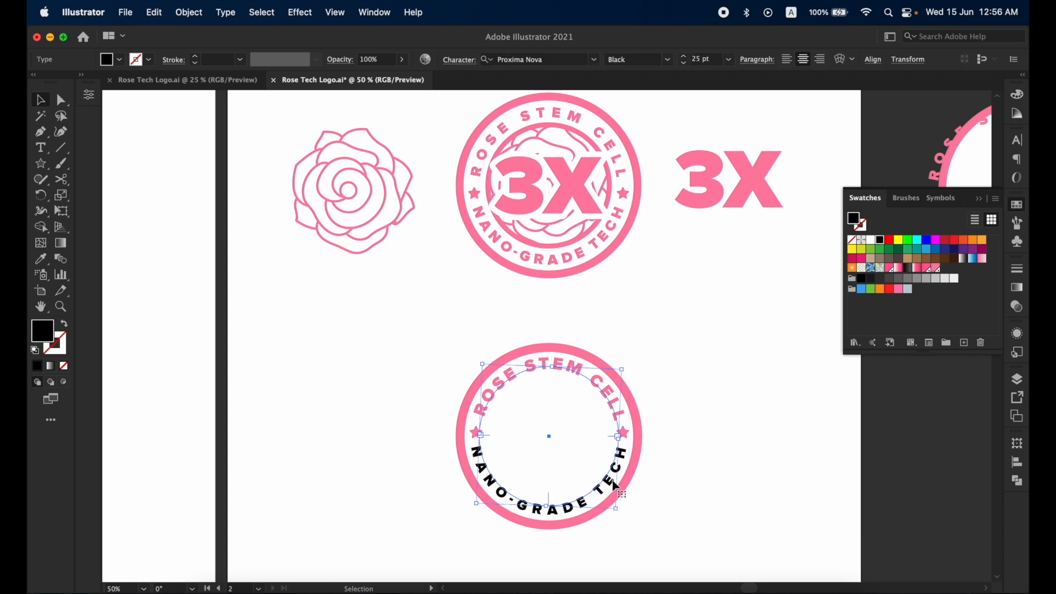
left_click(936, 268)
left_click(810, 357)
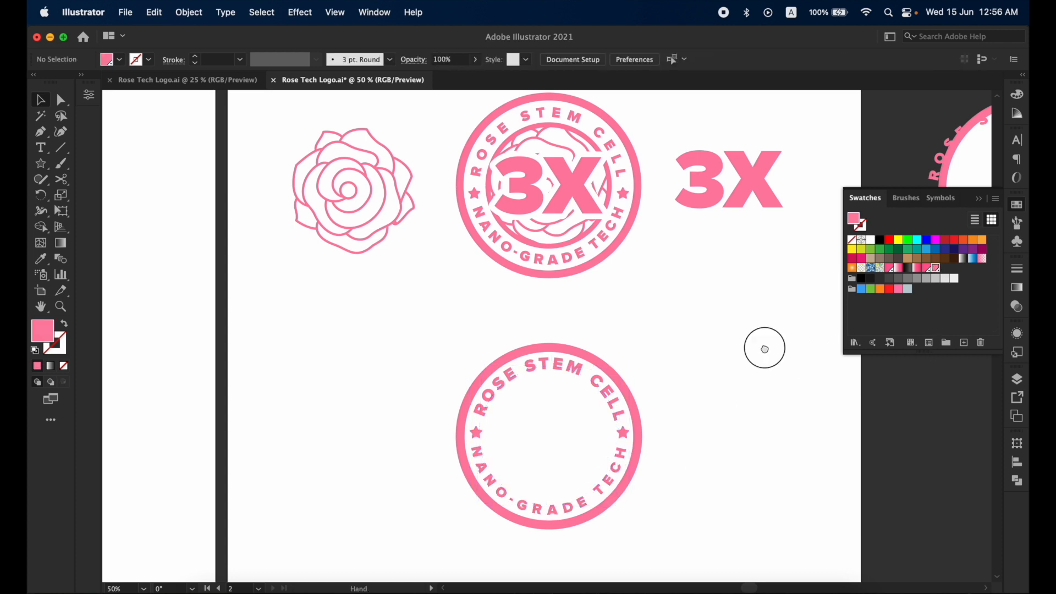
Draw a circle matching the reference badge's inner ring and move it to the centre of the new badge.
scroll(762, 352, "up", 2)
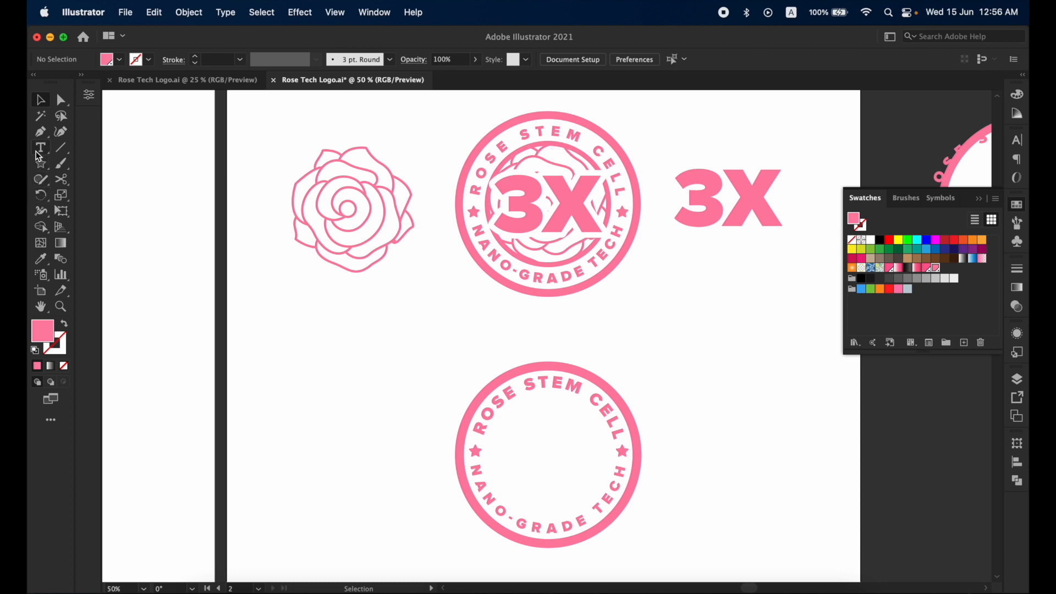
left_click(43, 169)
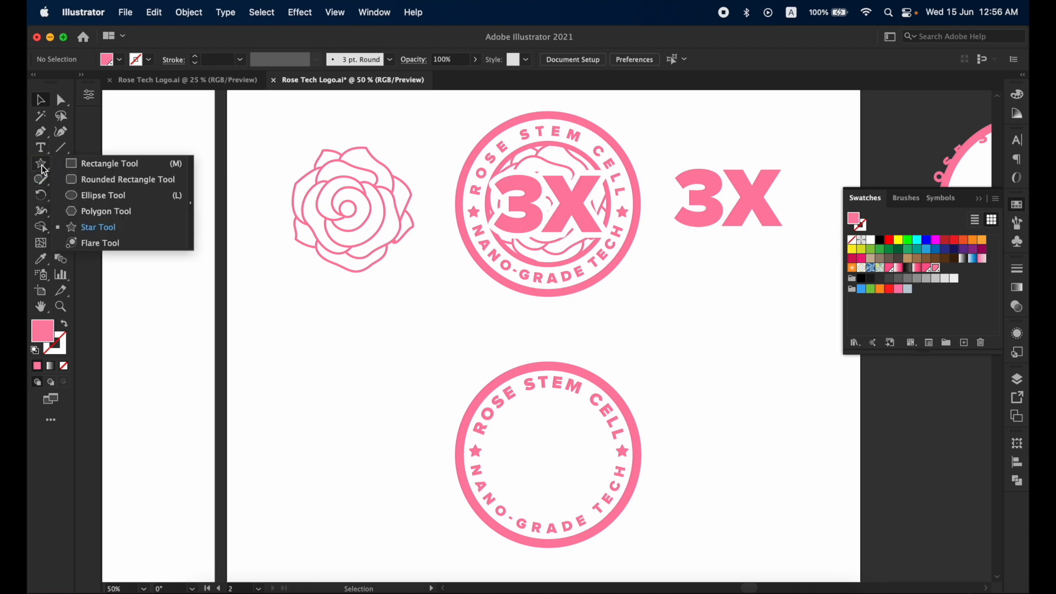
left_click(97, 196)
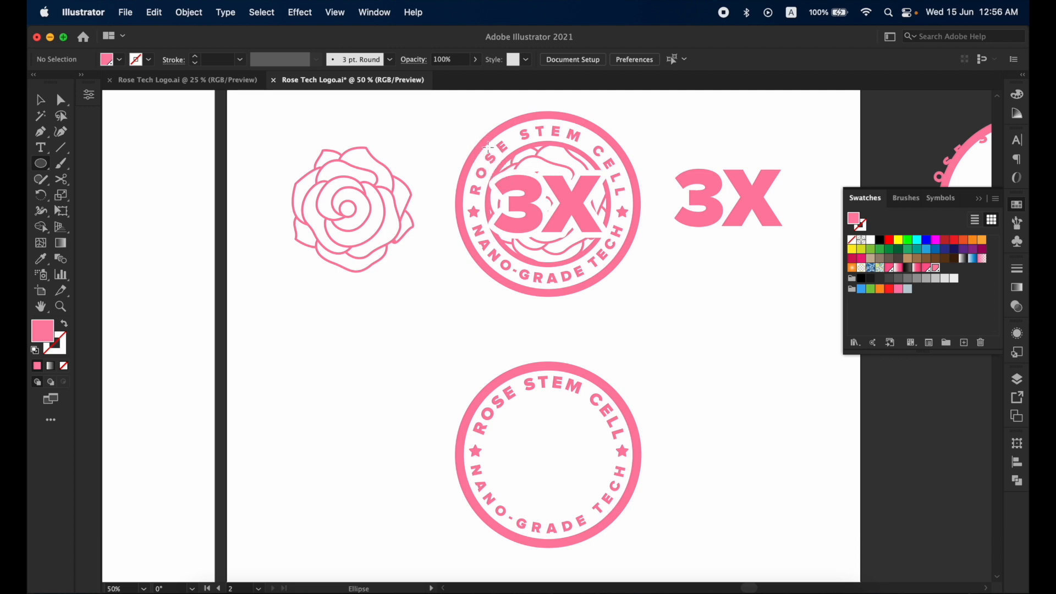
mouse_move(488, 150)
left_mouse_down()
mouse_move(613, 242)
mouse_move(607, 236)
left_mouse_up()
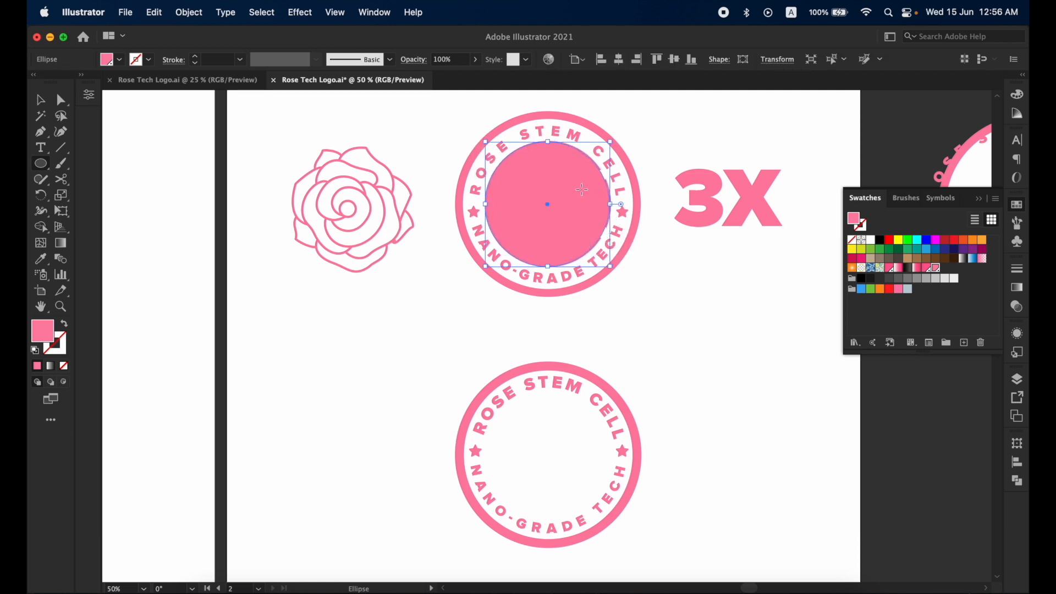
key("v")
left_click_drag(582, 189, 579, 434)
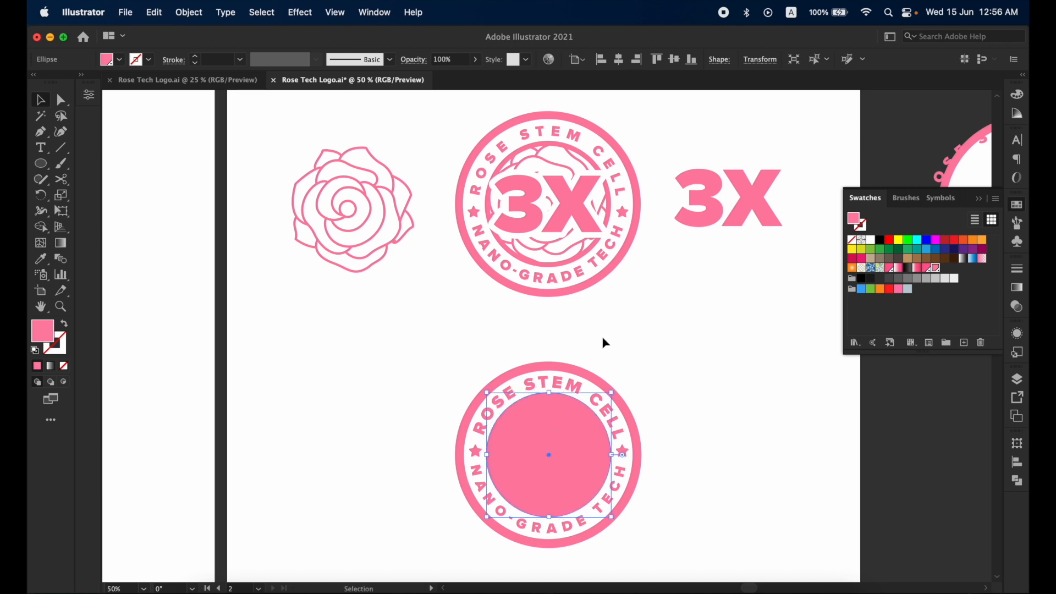
Swap the inner circle's fill and stroke so only a pink outline remains, and set its stroke weight to 8 pt.
left_click(63, 326)
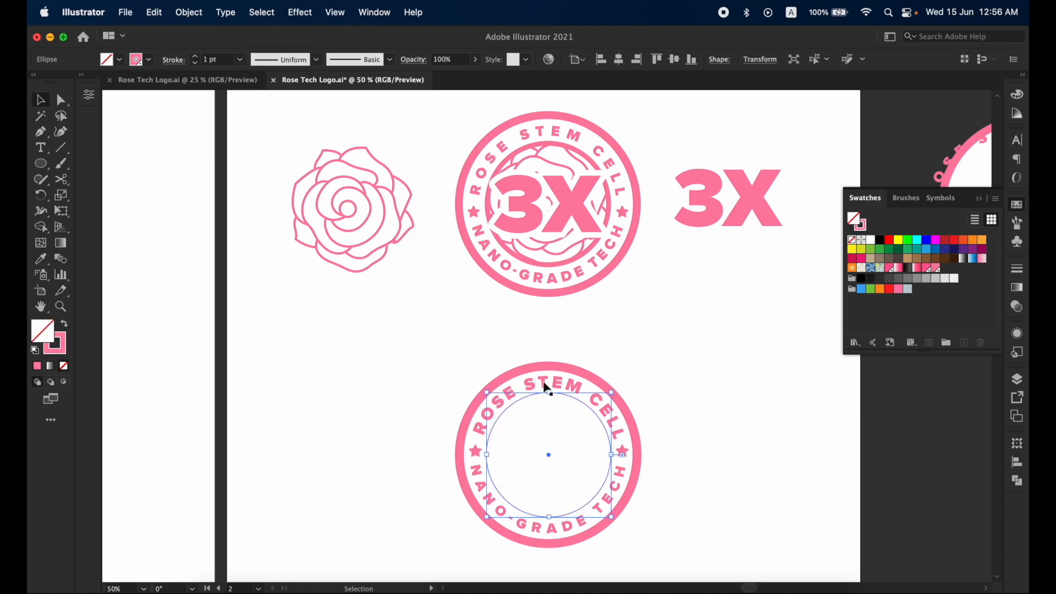
left_click(691, 356)
left_click(580, 403)
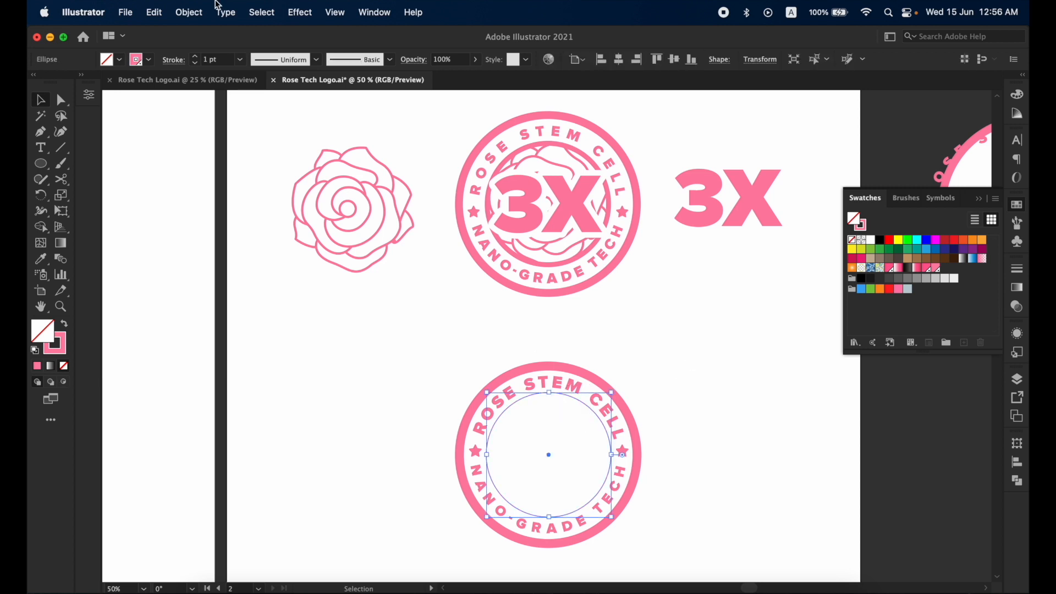
left_click(195, 58)
left_click(195, 57)
left_click(195, 57)
left_click(195, 57)
left_click(194, 57)
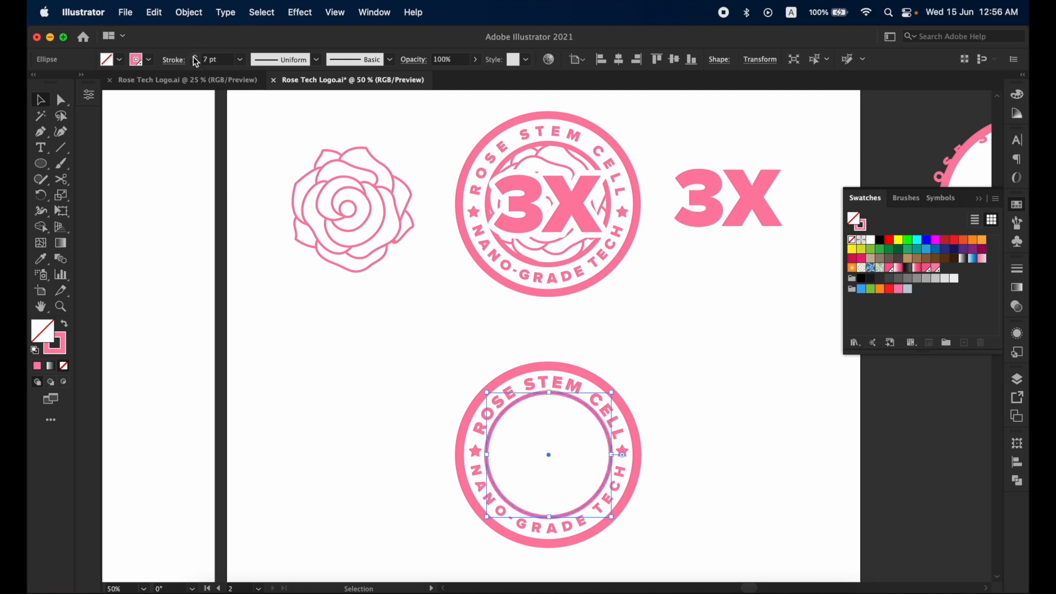
left_click(194, 57)
left_click(195, 58)
left_click(743, 431)
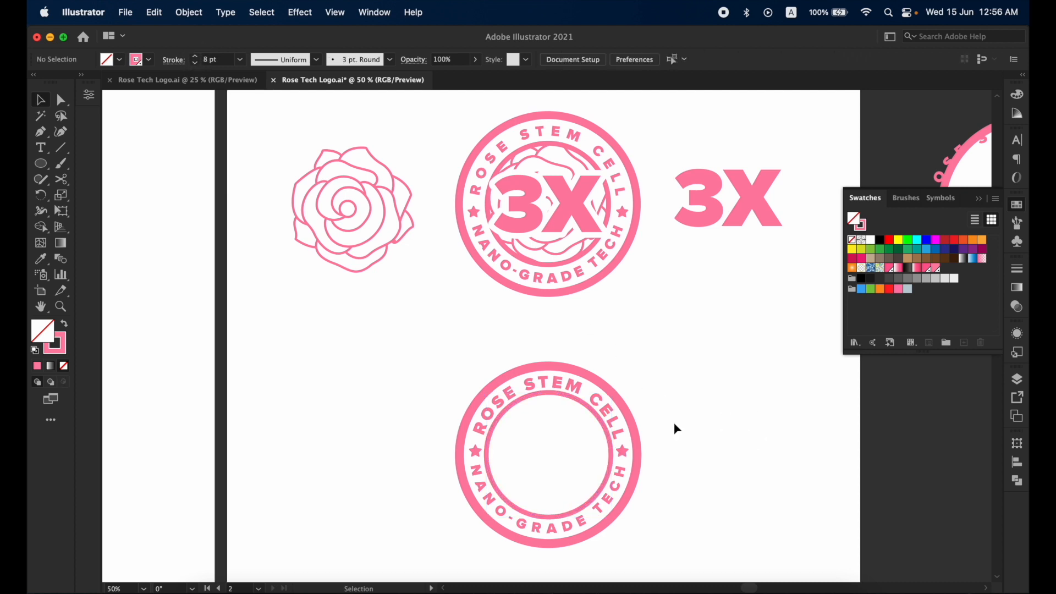
Scale the inner circle down slightly about its centre to leave more space inside the curved text.
left_click(569, 400)
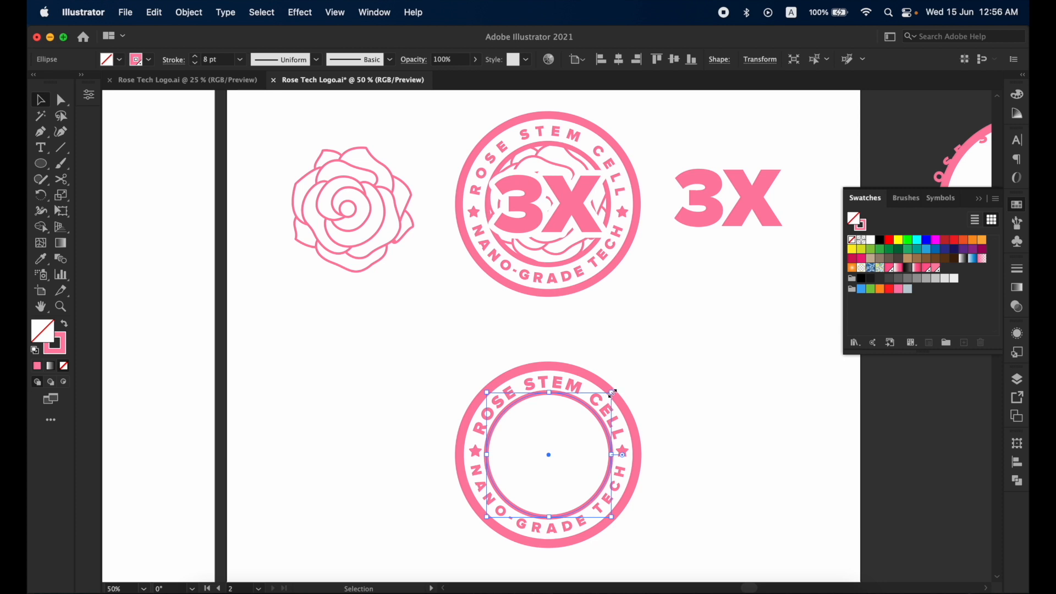
mouse_move(612, 392)
left_mouse_down()
mouse_move(627, 378)
mouse_move(633, 417)
mouse_move(601, 398)
mouse_move(638, 366)
mouse_move(611, 391)
left_mouse_up()
key("super+z")
left_click(683, 355)
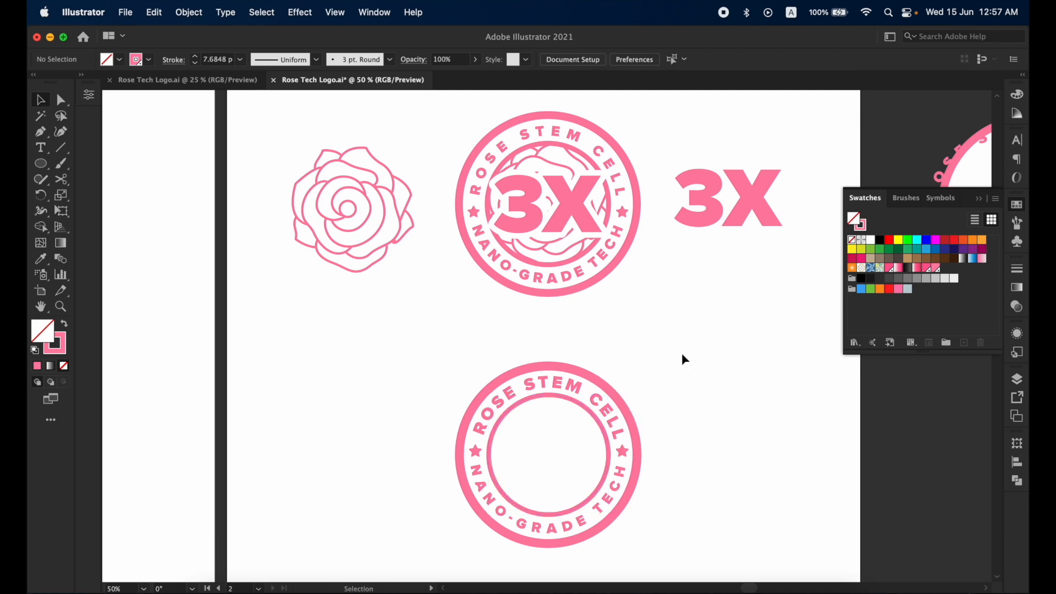
left_click(580, 406)
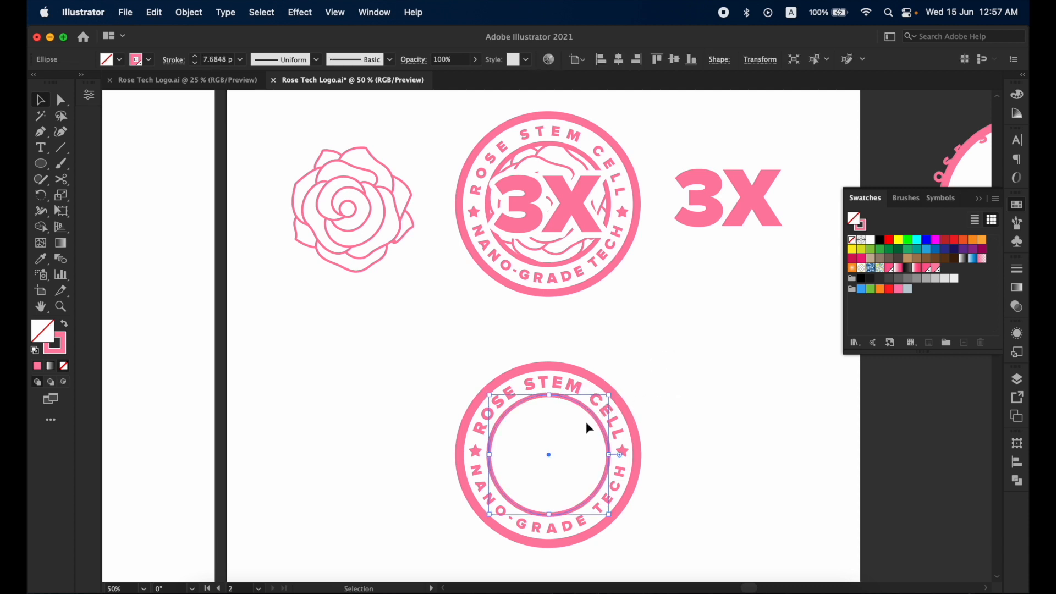
Fill the inner circle with white and align it to the outer circle's horizontal and vertical centre.
left_click(872, 241)
left_click(732, 367)
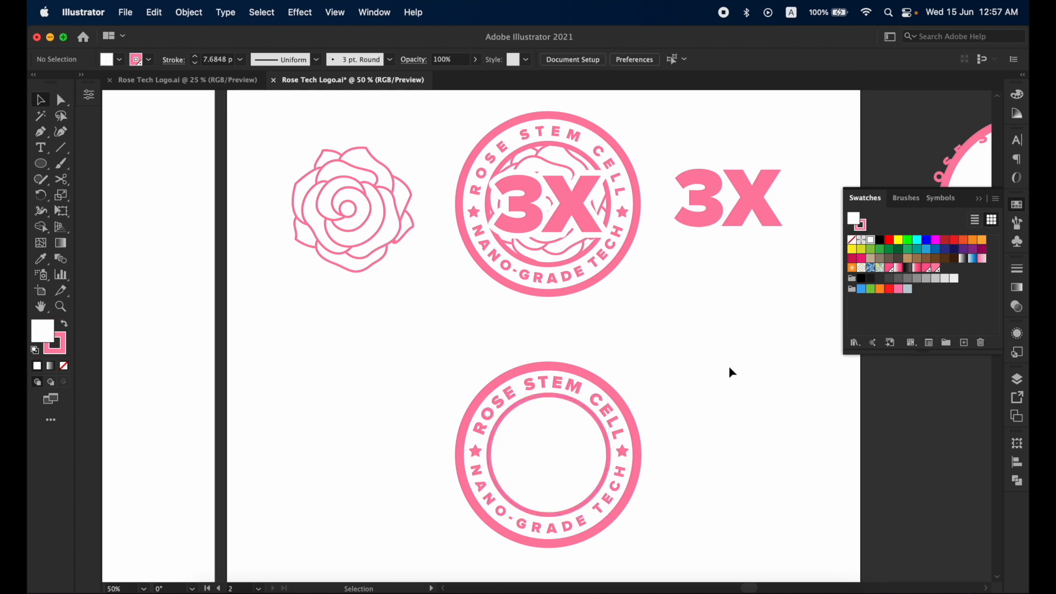
left_click(576, 407)
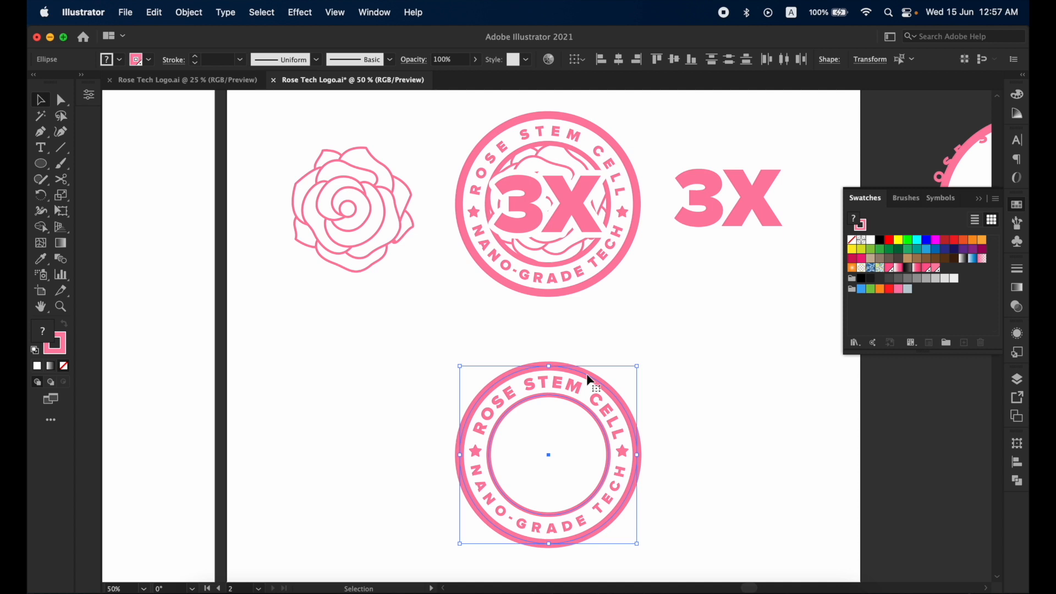
left_click(584, 413)
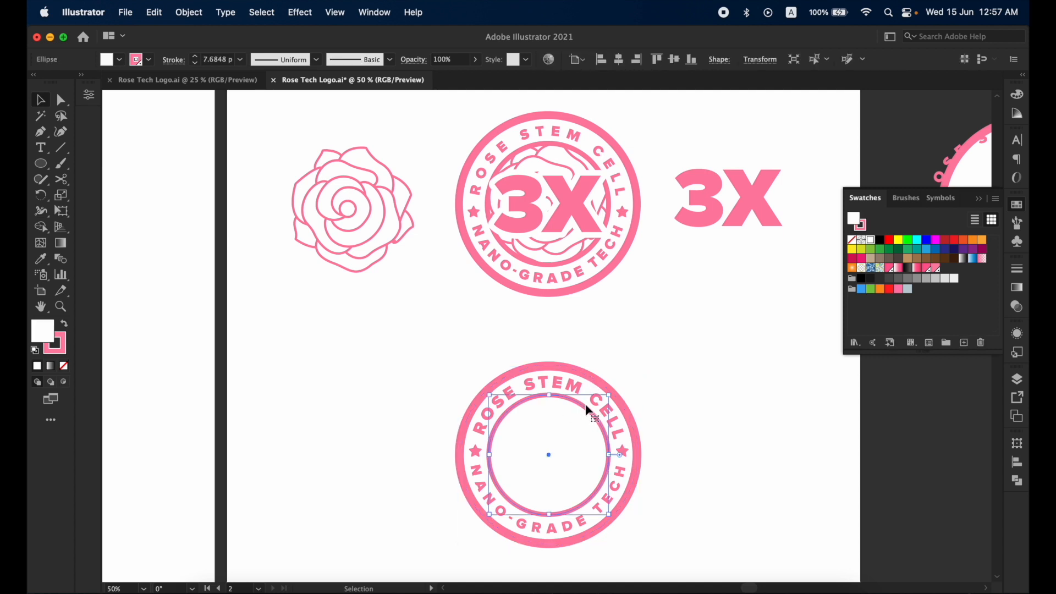
left_click(591, 380, "shift")
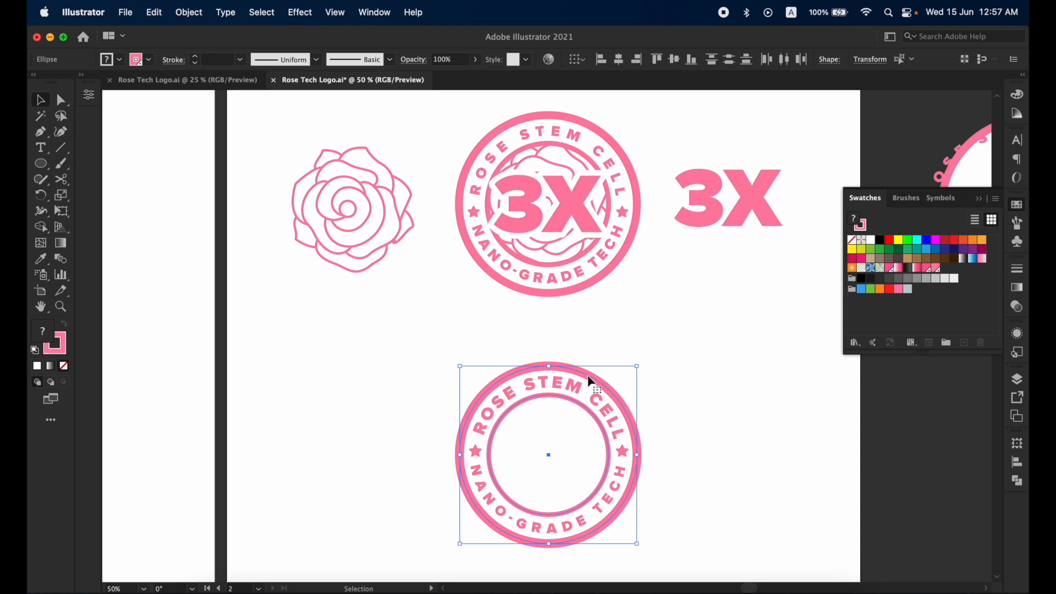
left_click(590, 381)
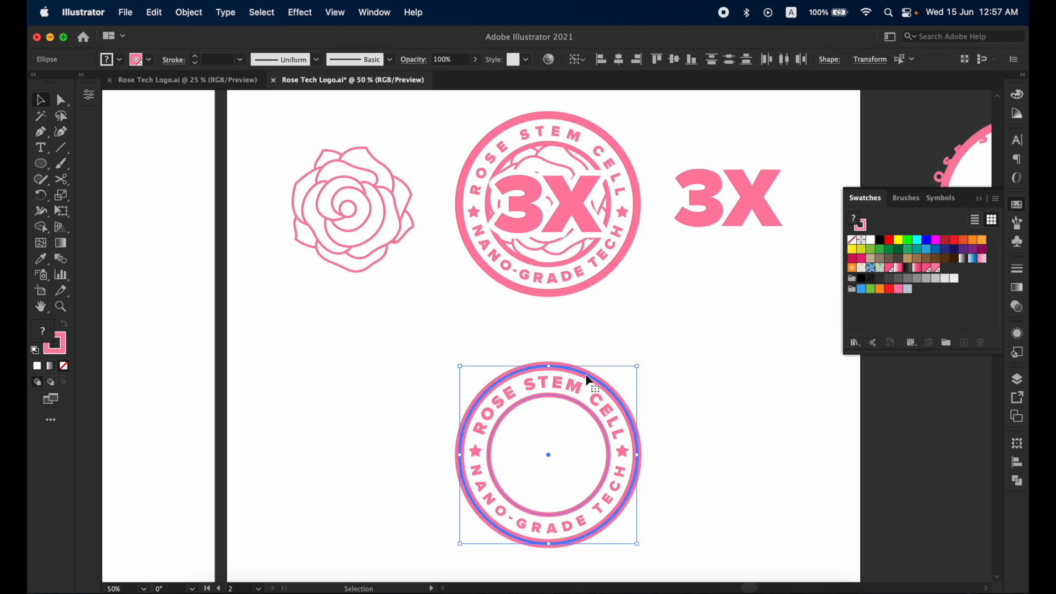
left_click(619, 59)
left_click(605, 60)
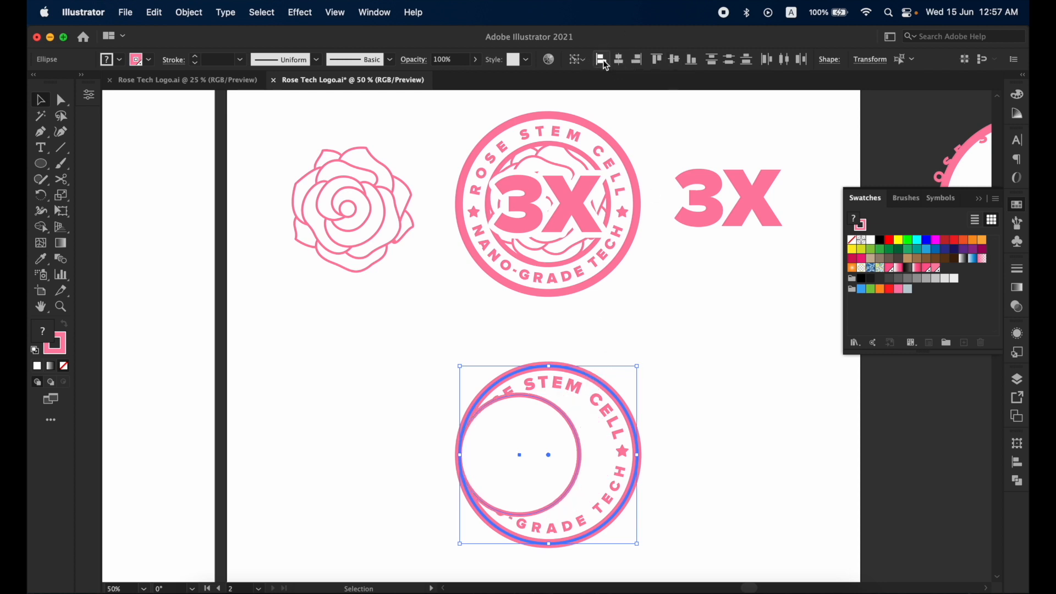
left_click(658, 61)
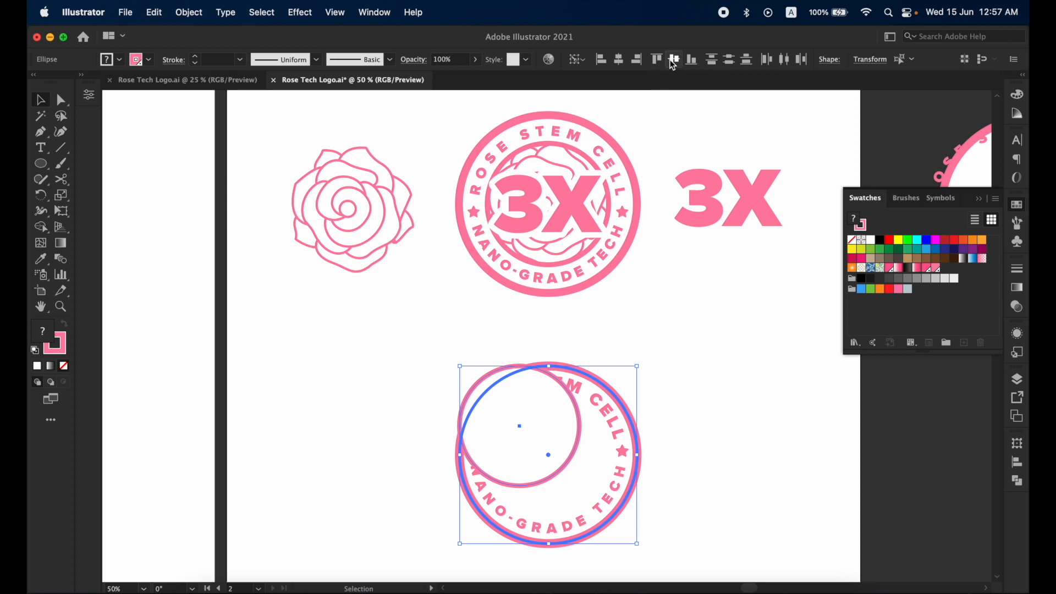
left_click(674, 59)
left_click(620, 59)
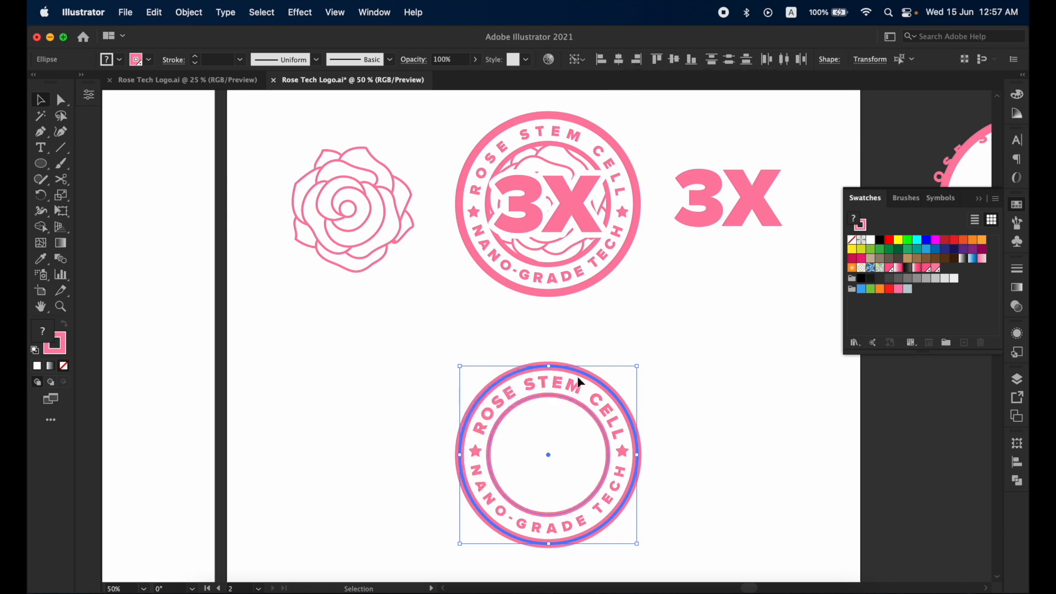
left_click(677, 372)
Place the rose drawing over the new badge's inner circle, and move it out beside the badge.
left_click_drag(468, 231, 392, 211)
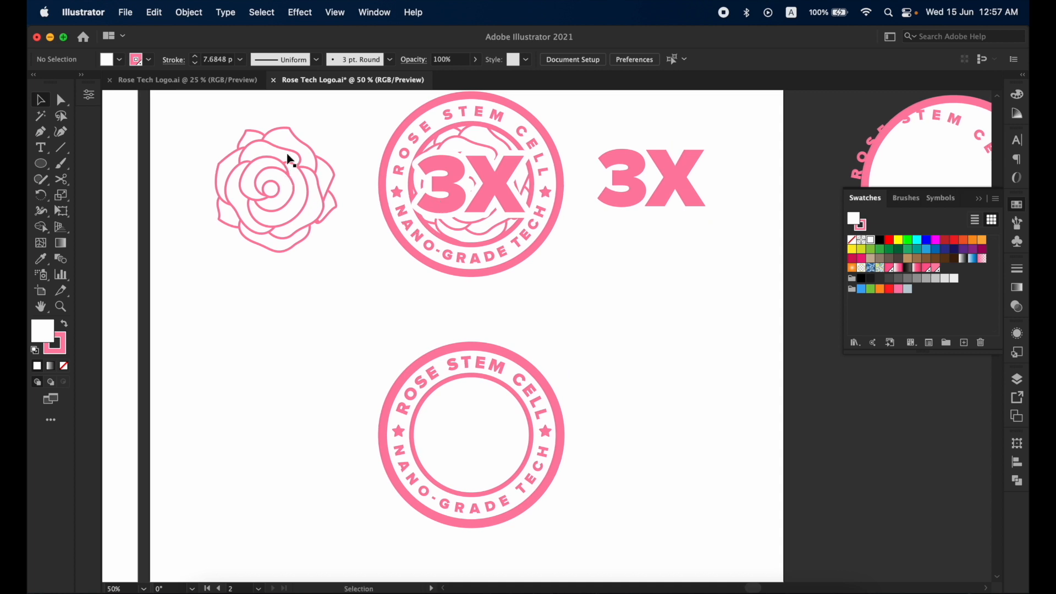
left_click_drag(290, 160, 486, 406)
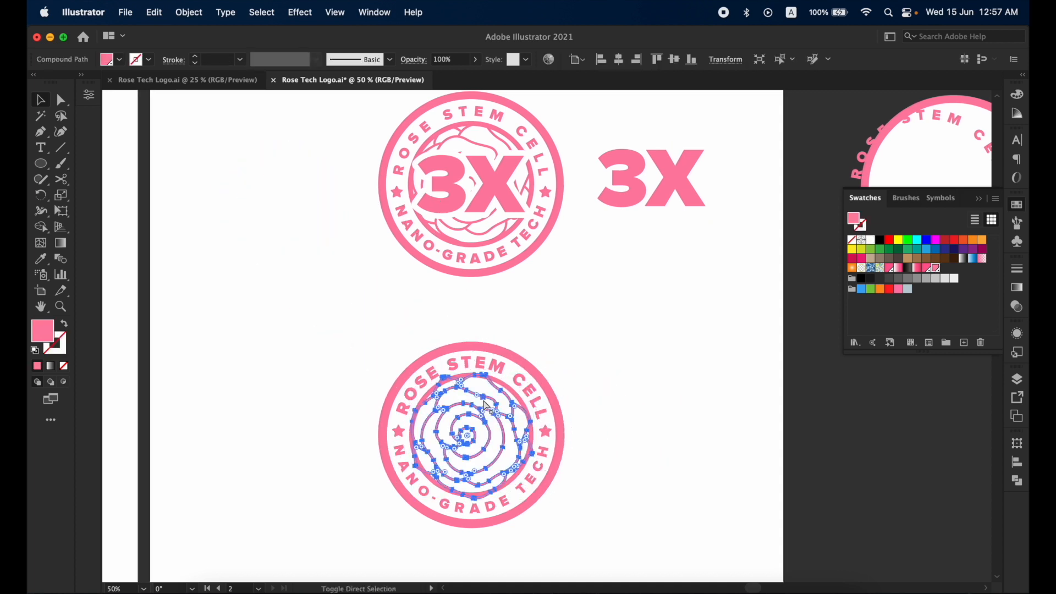
left_click(533, 401)
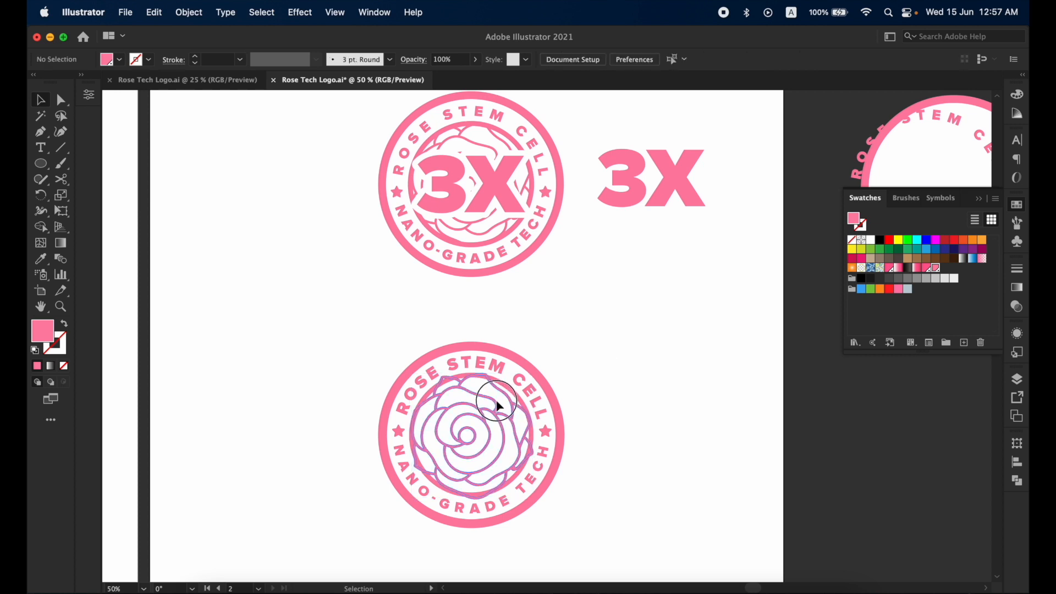
left_click_drag(497, 405, 664, 410)
Duplicate the new badge's inner circle in place.
left_click(498, 385)
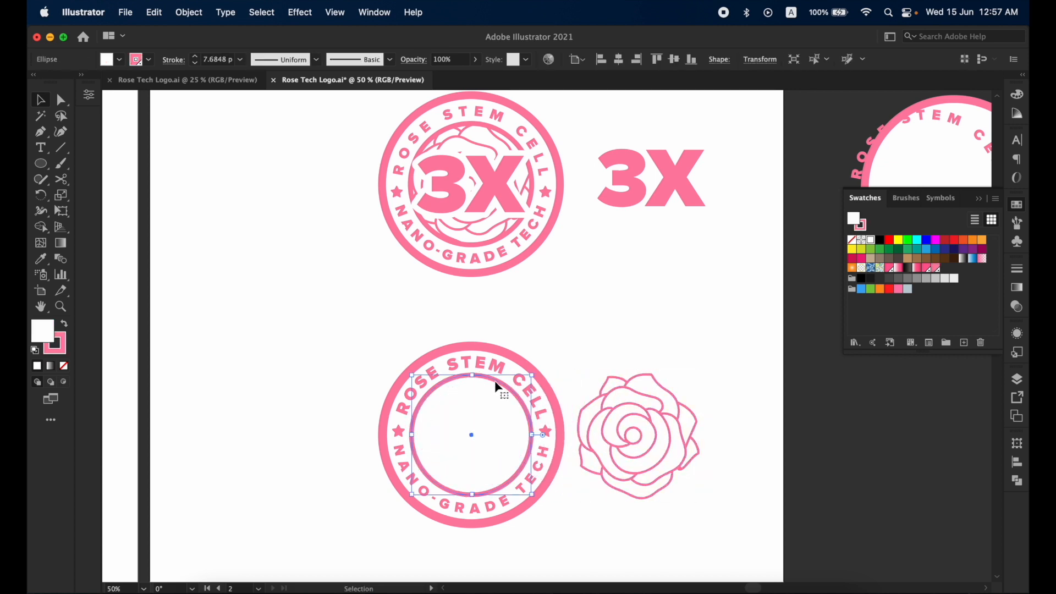
key("v")
key("a")
key("v")
Move the rose back over the badge's centre and send it behind the inner circle copy.
left_click_drag(667, 393, 506, 392)
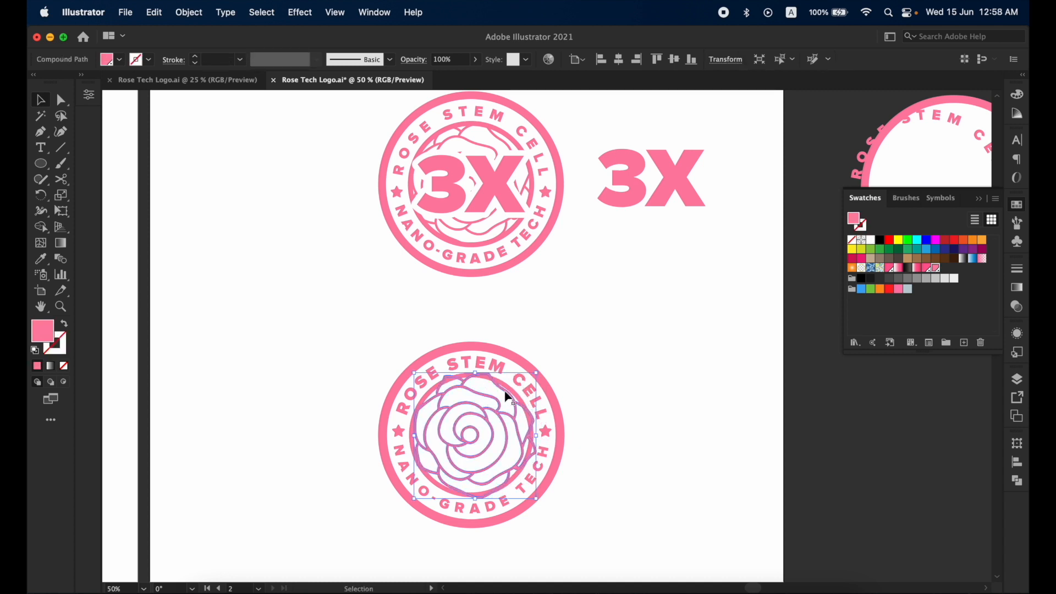
key("super+8")
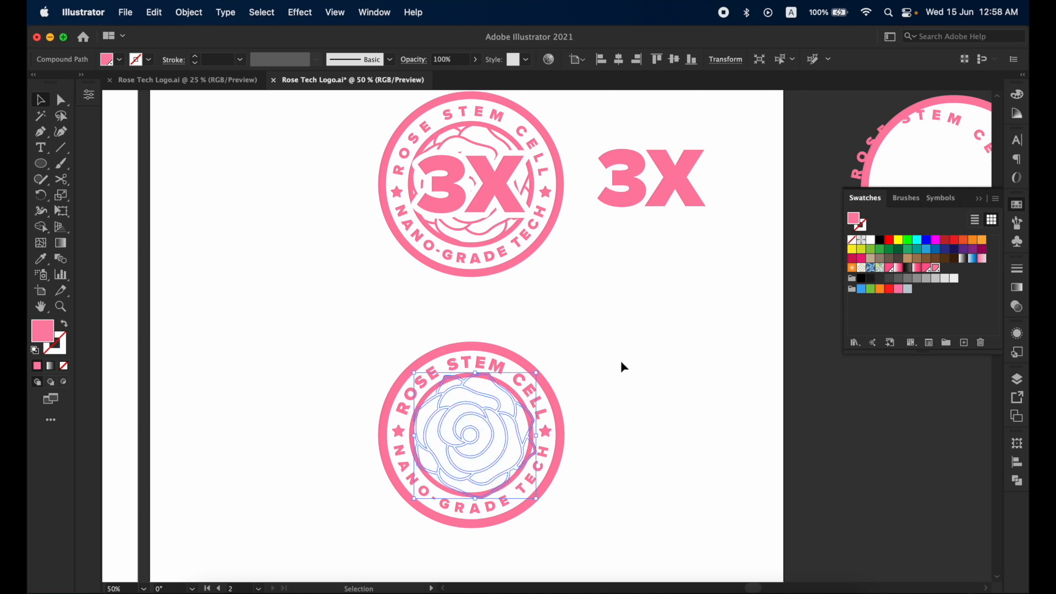
key("Delete")
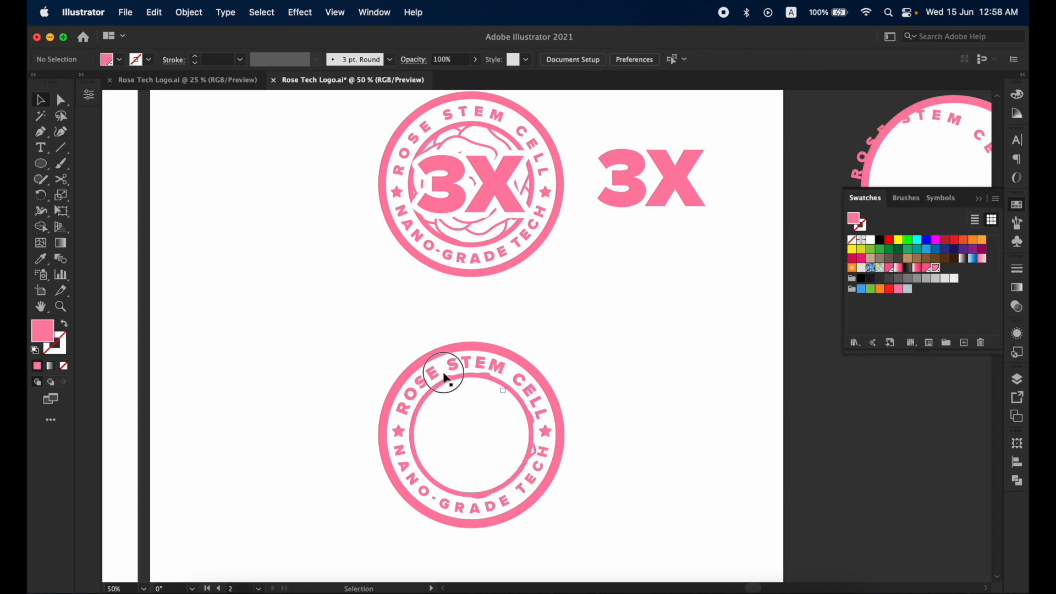
Select the rose together with the inner circle above it and make a clipping mask from them.
left_click(448, 378)
left_click(452, 381)
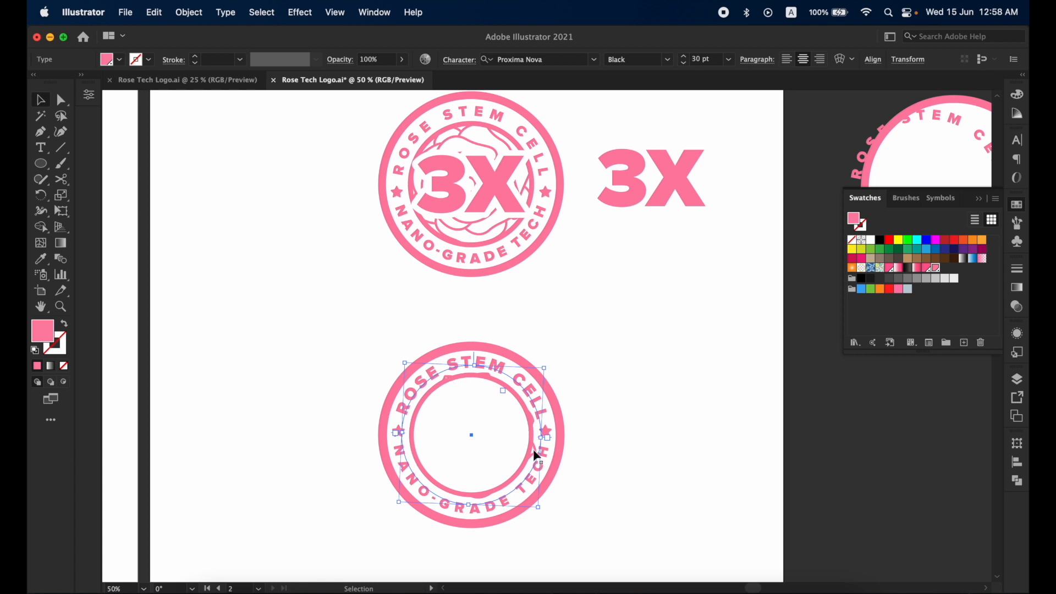
key("super+f")
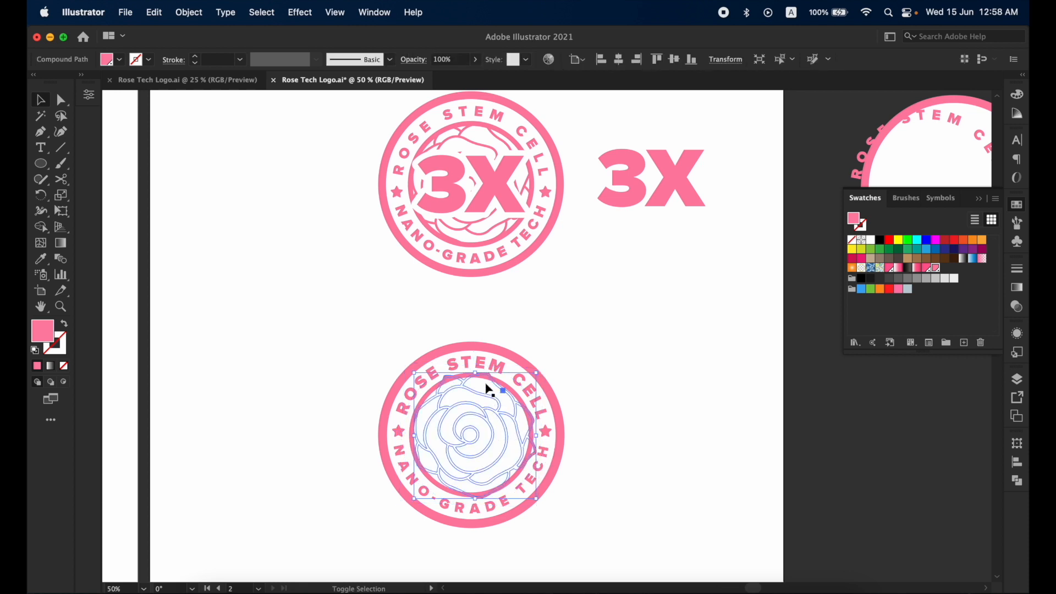
key("Delete")
left_click(488, 378)
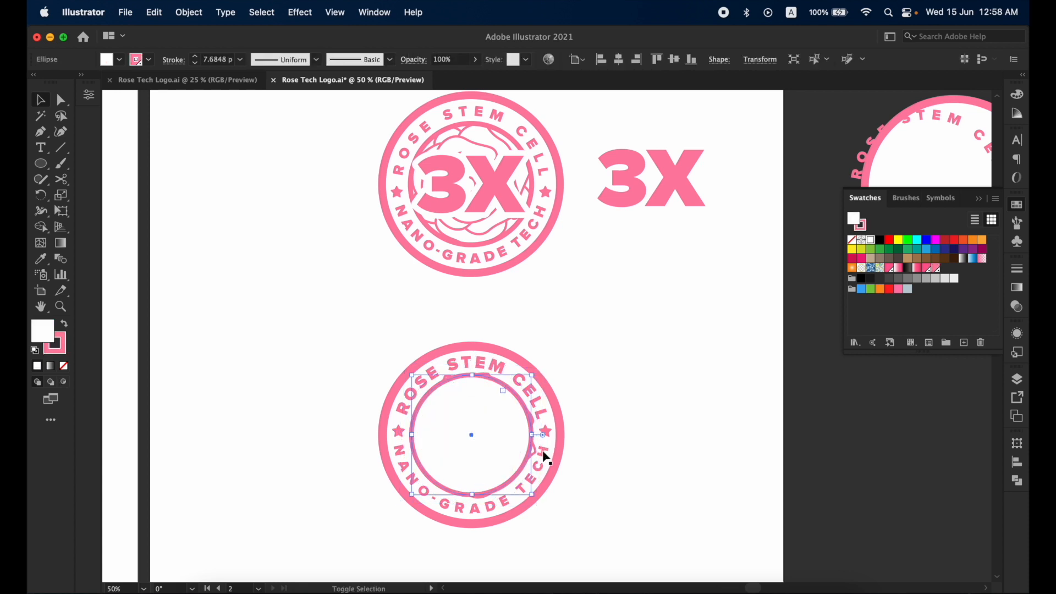
key("super+z")
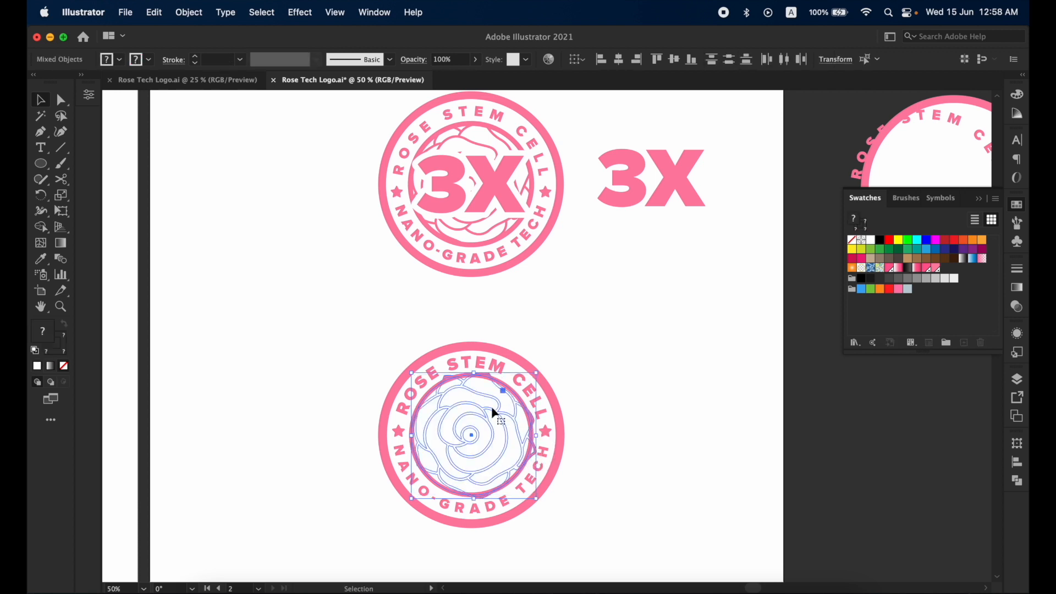
right_click(494, 412)
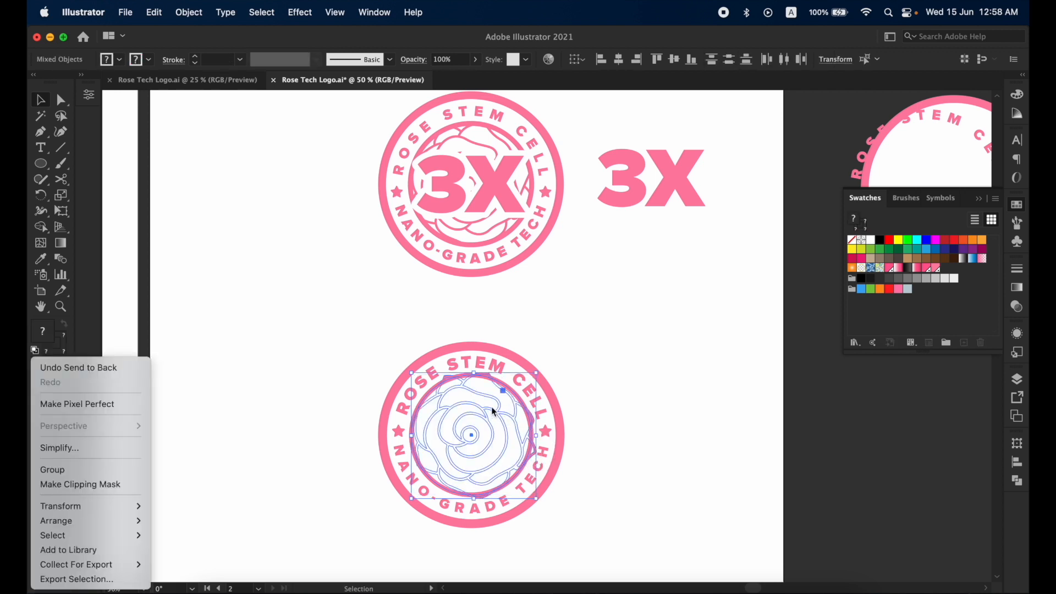
left_click(132, 484)
left_click(646, 423)
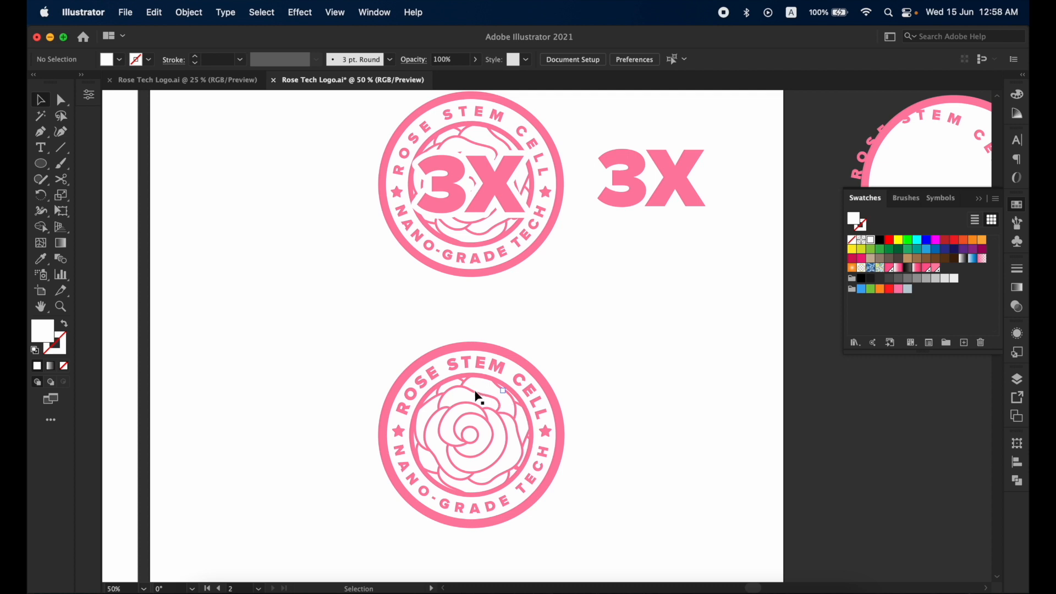
Move the clipped rose out beside the badge to check the mask, and undo the move.
left_click_drag(474, 393, 649, 389)
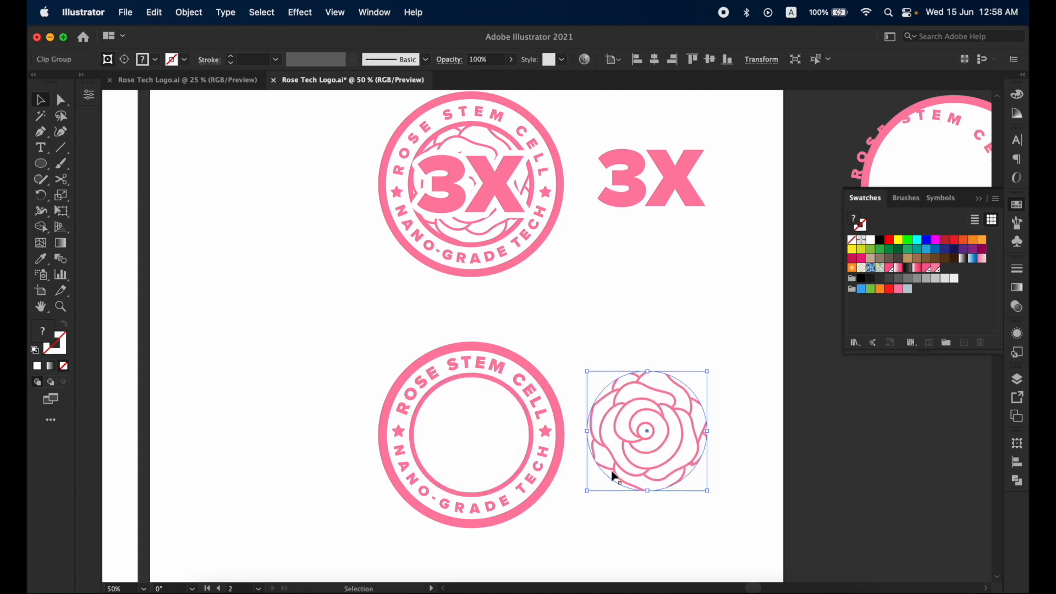
key("super+z")
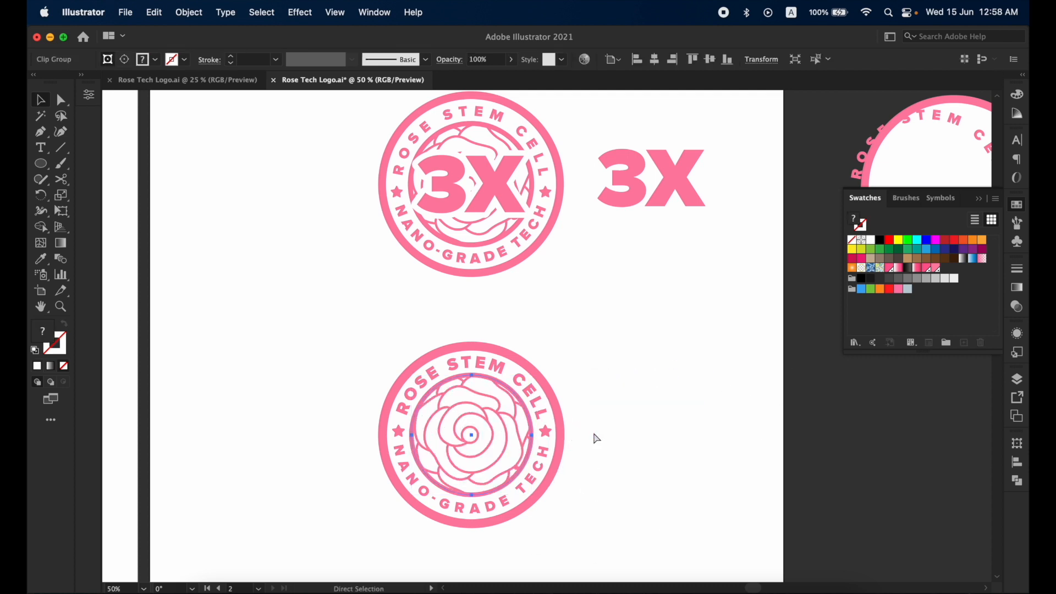
left_click(617, 332)
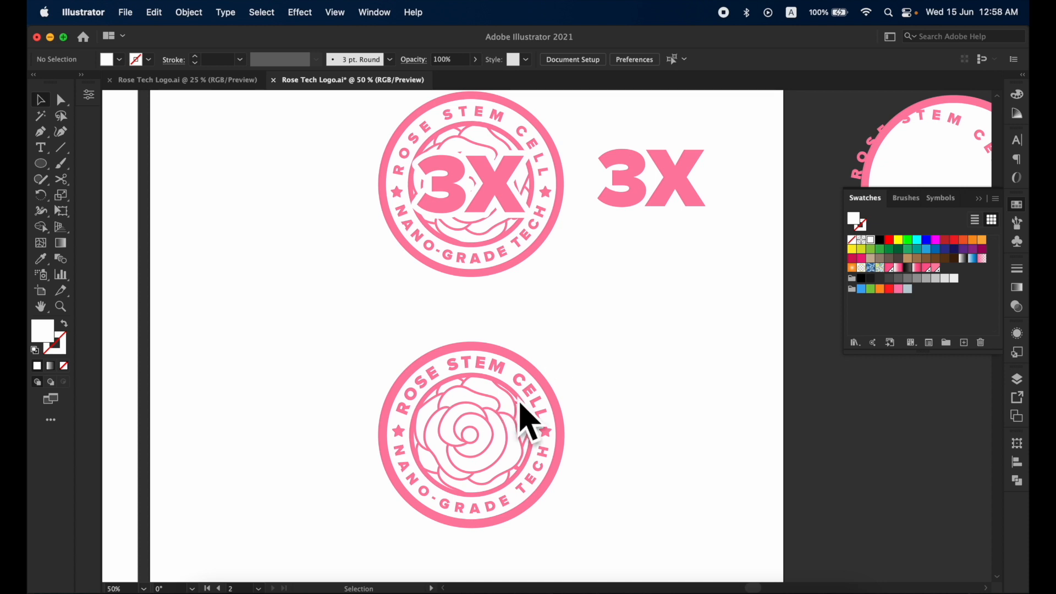
Move the separate pink 3X artwork down beside the new badge.
left_click(682, 187)
left_click_drag(682, 187, 658, 402)
key("a")
key("v")
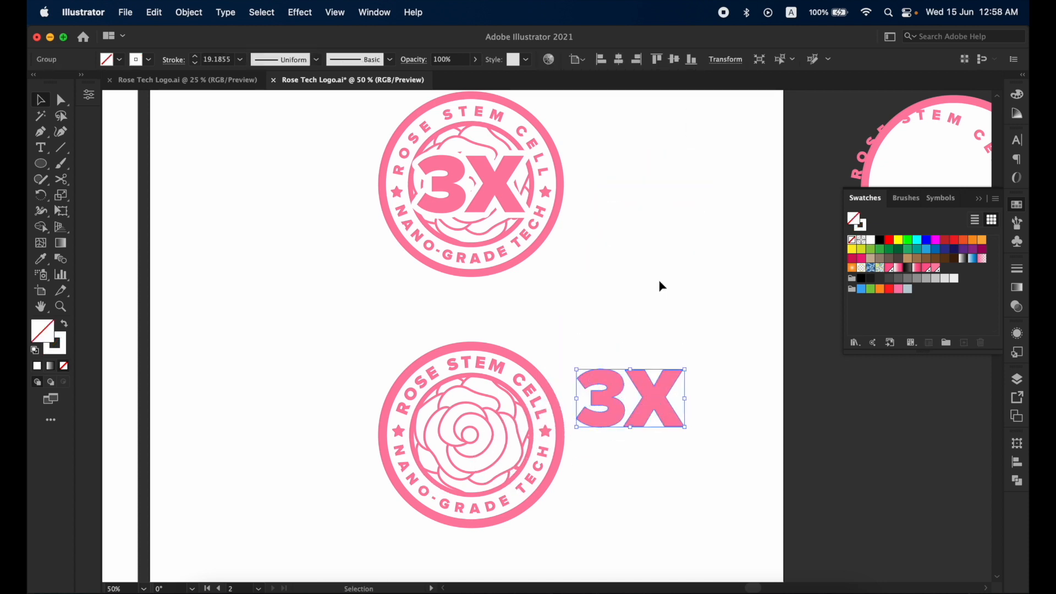
Try adding 3X as a new text object above the 3X artwork, and delete it.
left_click(652, 283)
key("t")
left_click(610, 300)
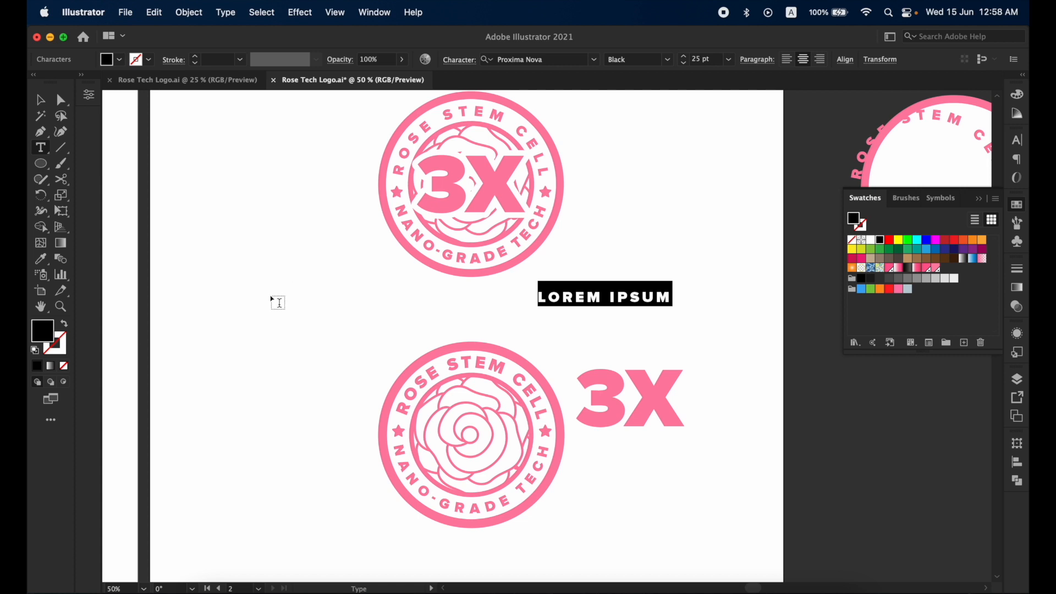
type("3X")
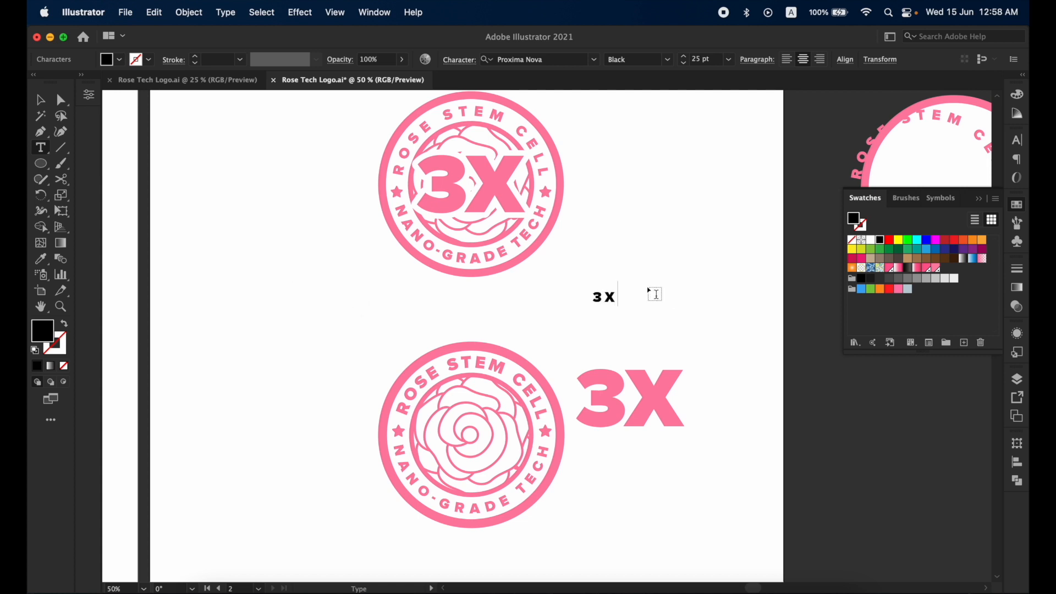
key("Escape")
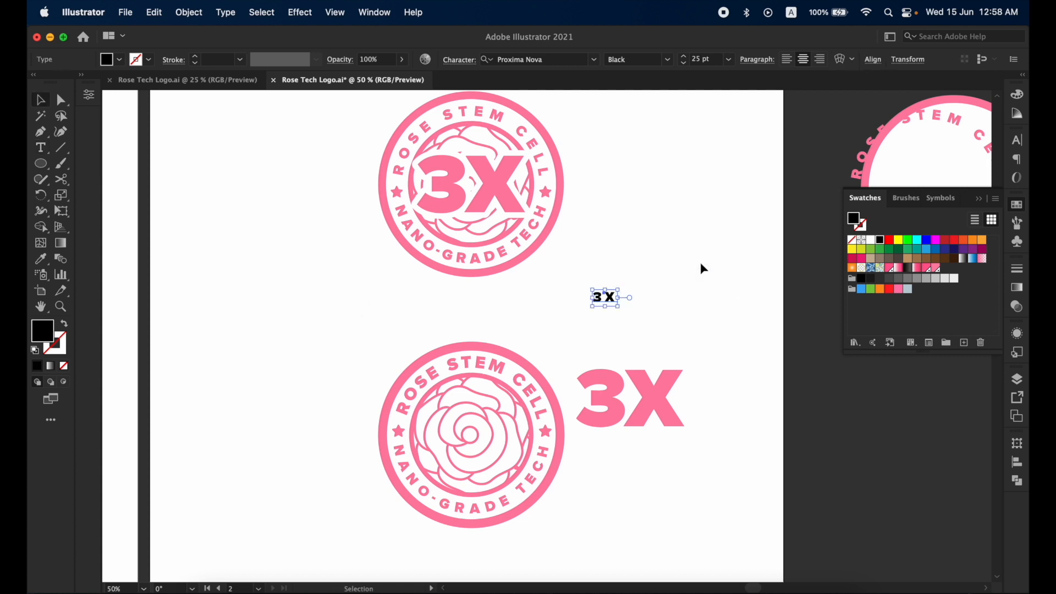
key("Delete")
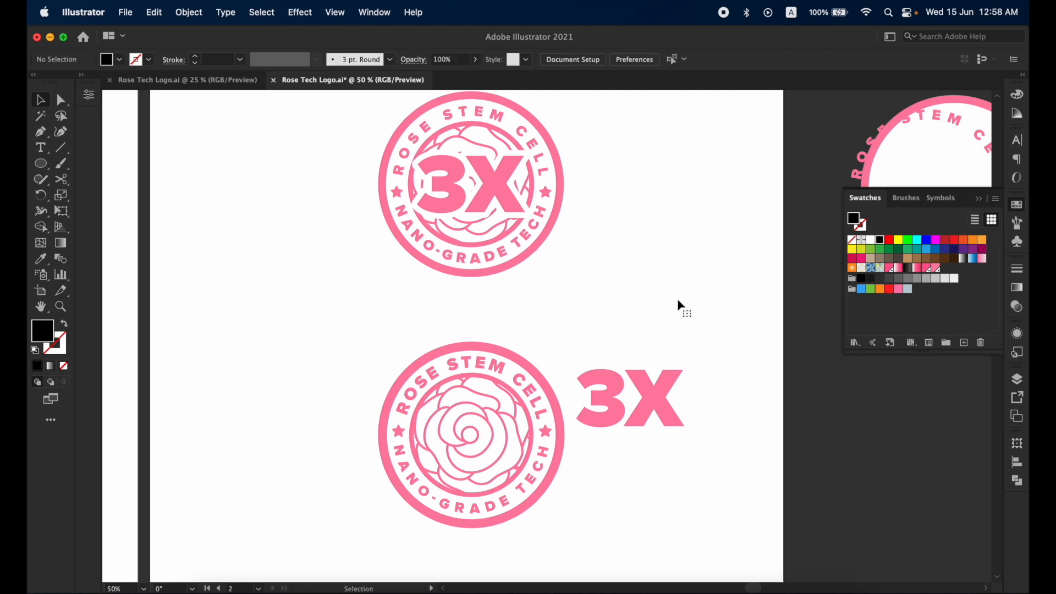
Remove the 3X group's white stroke, leaving only the pink fill, and place it over the rose at the new badge's centre.
left_click_drag(666, 400, 715, 422)
left_click(61, 352)
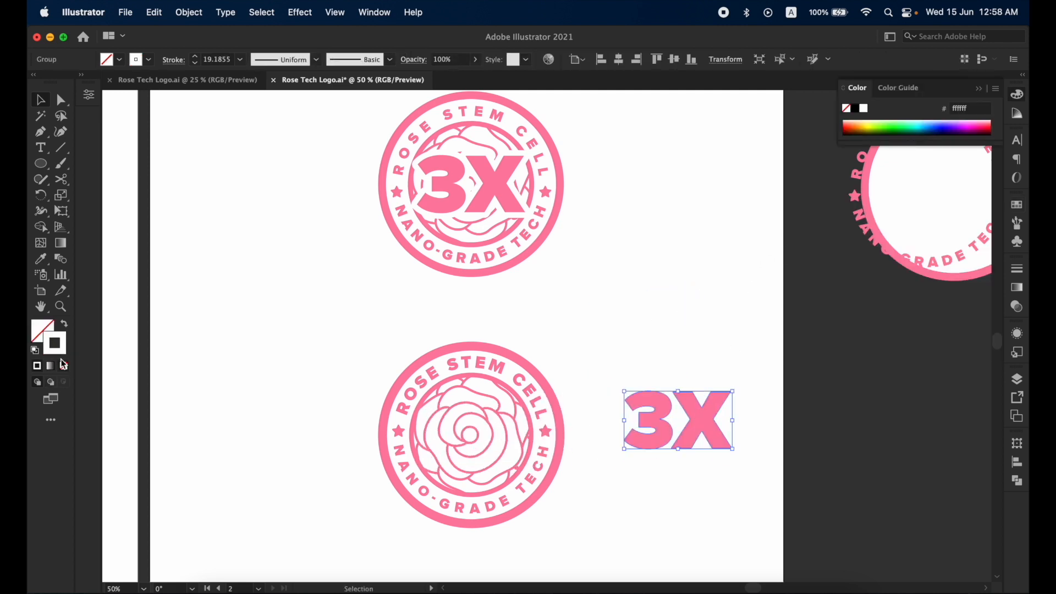
left_click(65, 323)
left_click(43, 330)
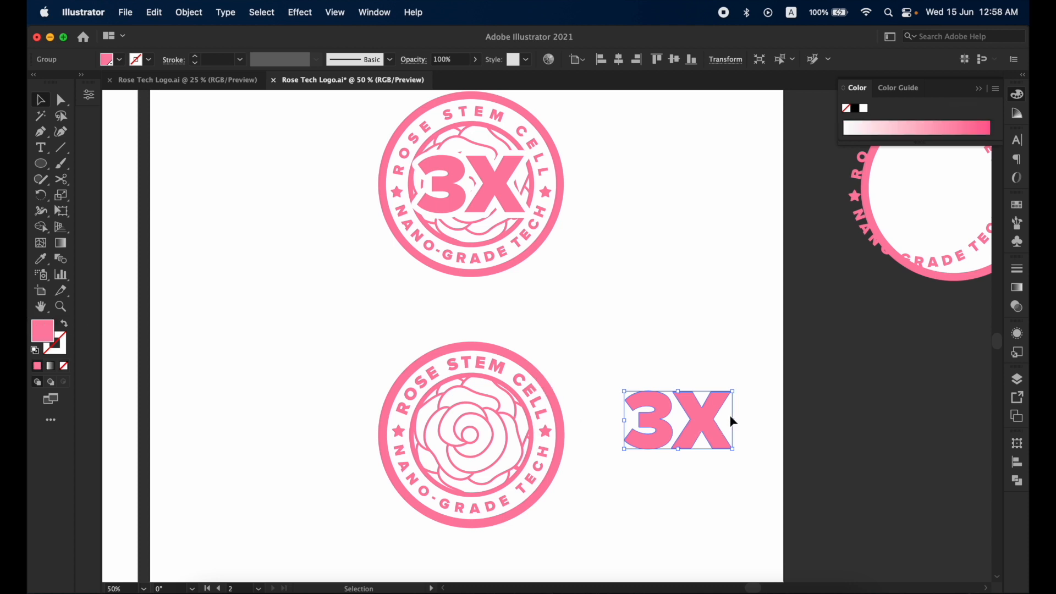
left_click_drag(731, 421, 494, 428)
left_click(602, 383)
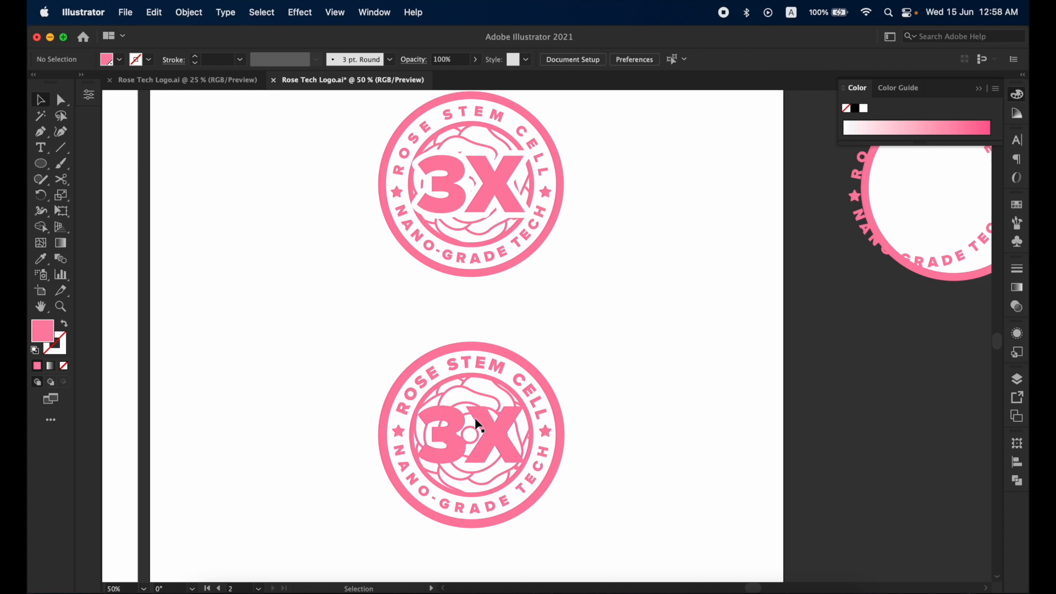
Add a white stroke to the 3X group on the lower badge as a group-level appearance attribute.
left_click(485, 426)
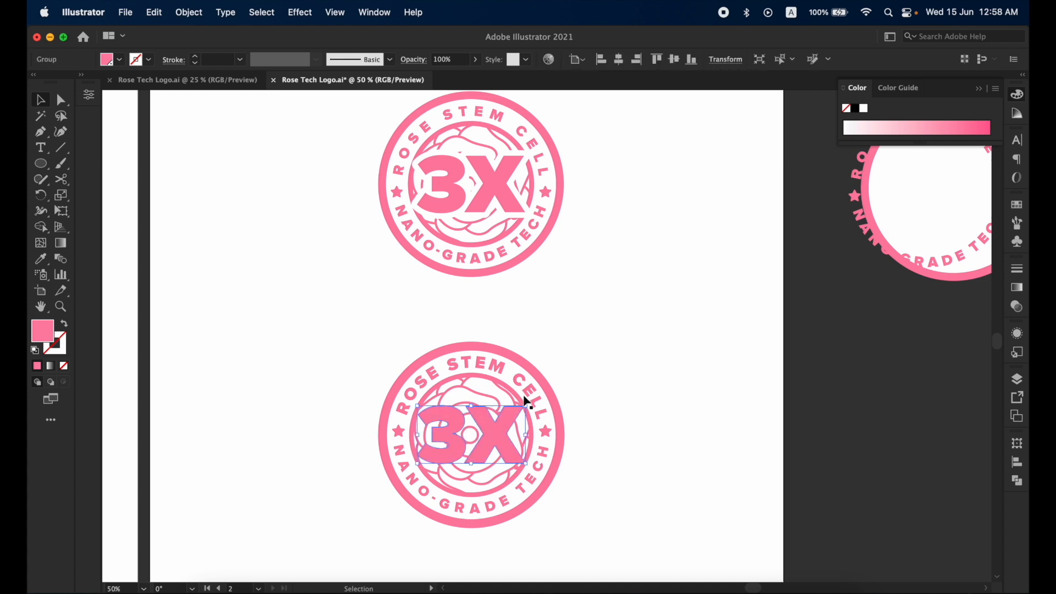
left_click(1018, 338)
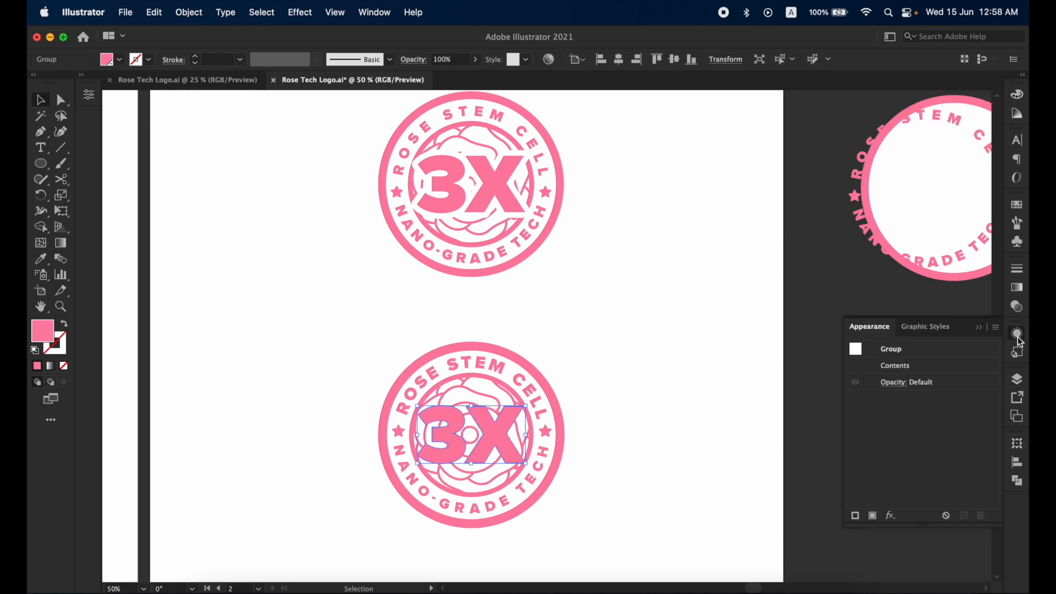
left_click(371, 14)
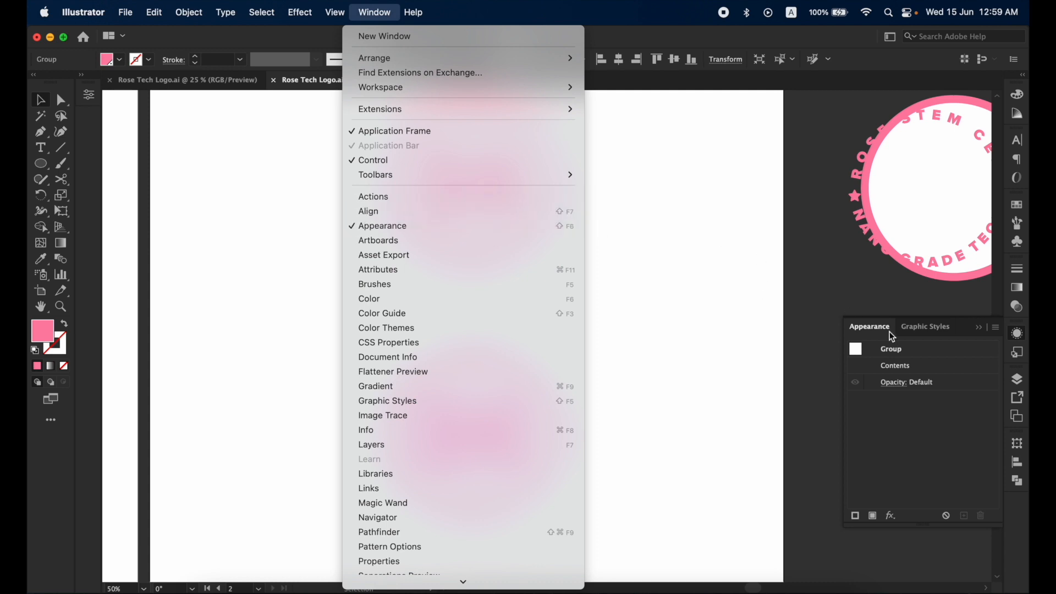
left_click(915, 413)
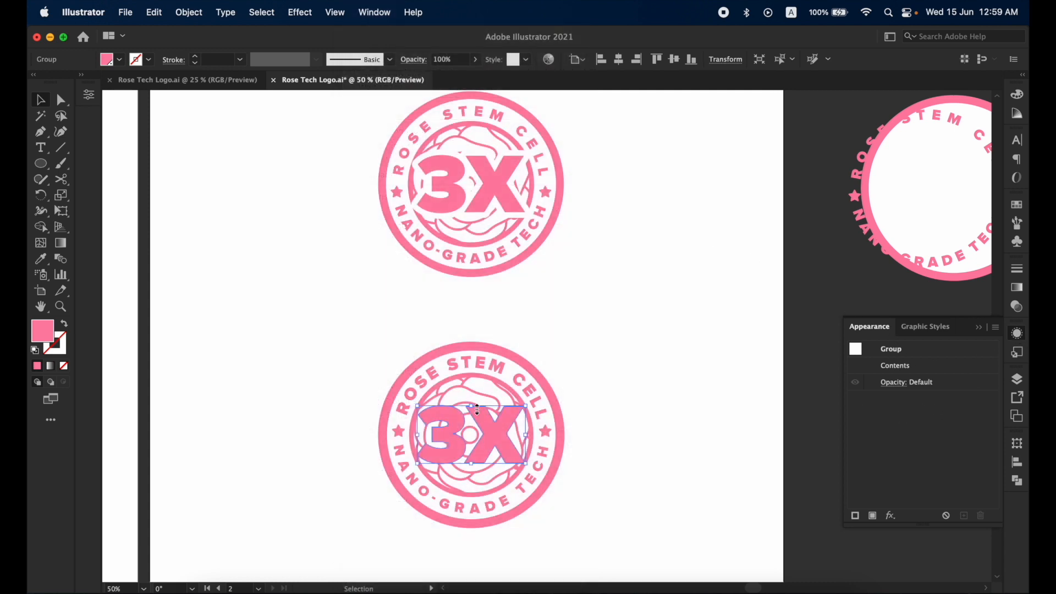
left_click(855, 517)
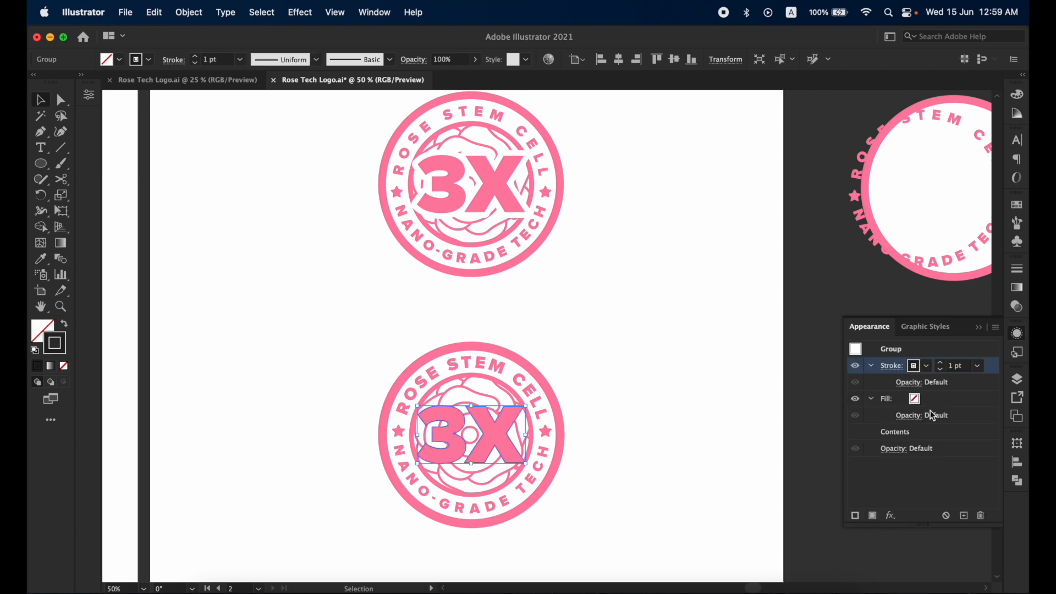
left_click(928, 367)
left_click(805, 388)
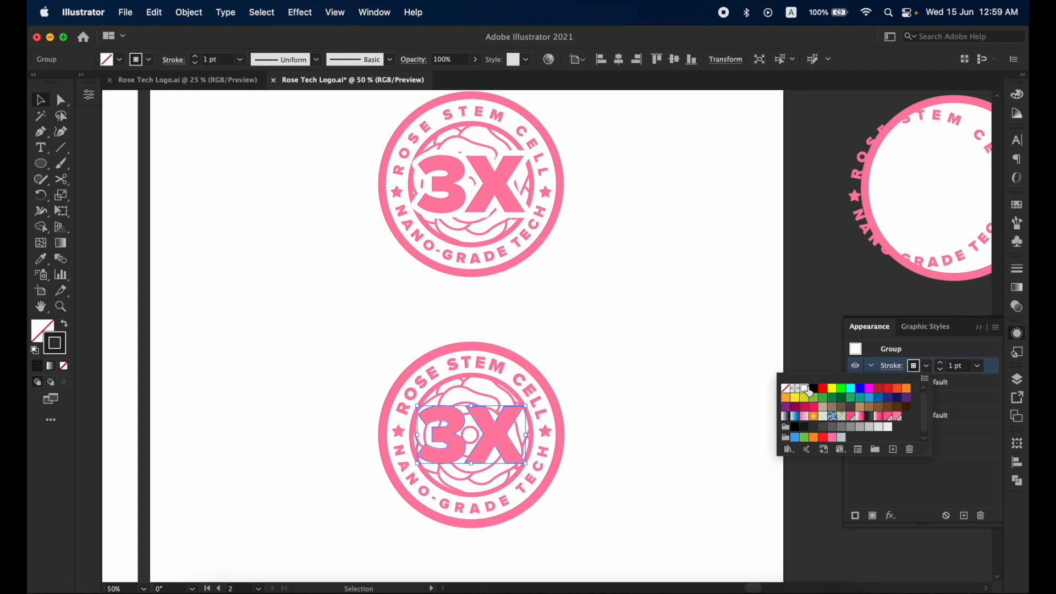
Thicken the 3X group's white stroke to 13 pt and place it below the group's contents in the appearance stack.
left_click(940, 366)
left_click(940, 366)
left_click(940, 365)
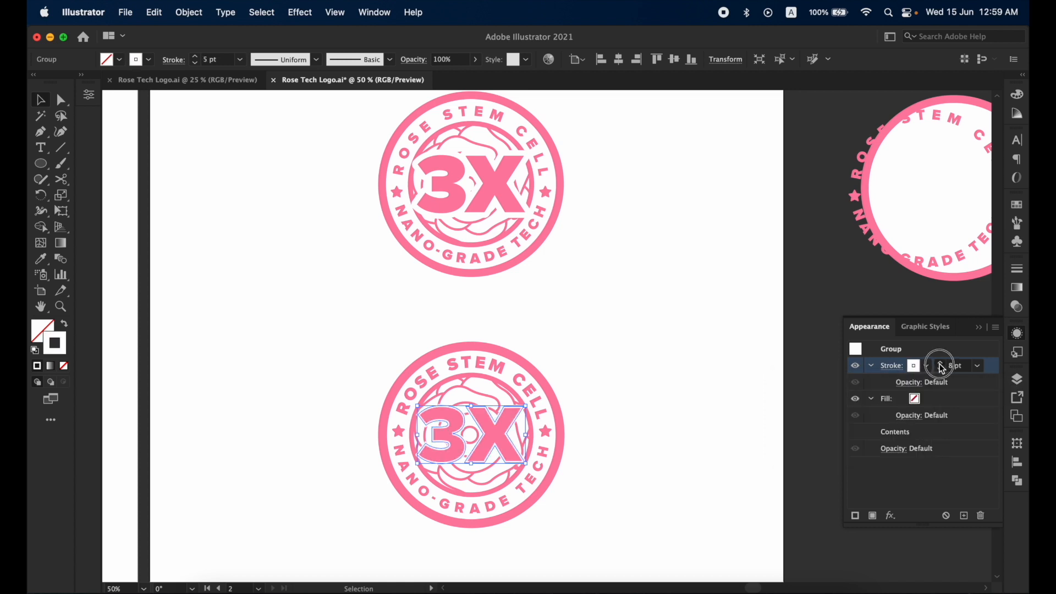
left_click(940, 365)
left_click(941, 366)
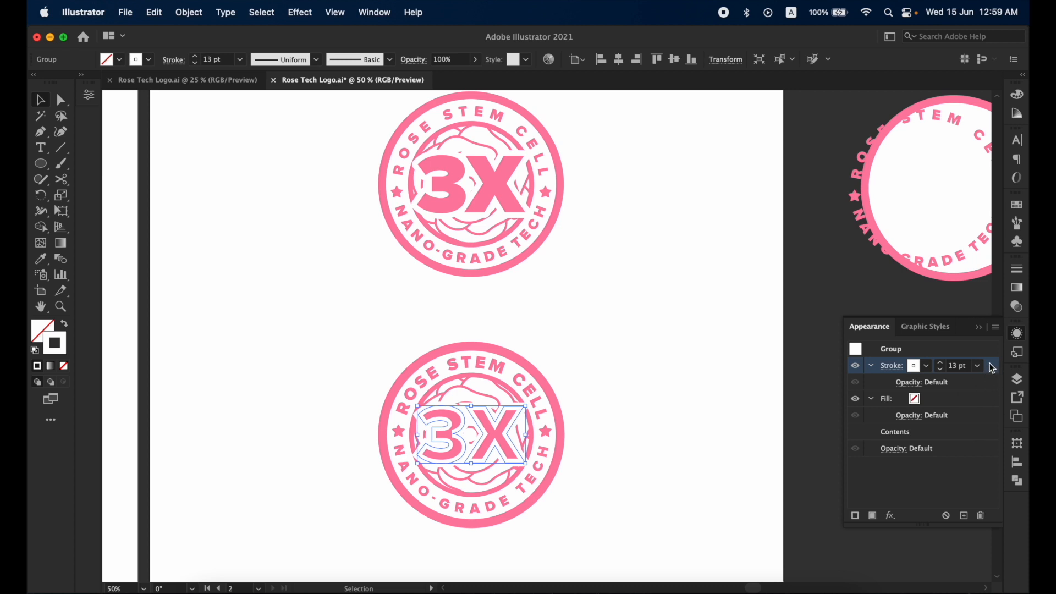
mouse_move(991, 368)
left_mouse_down()
mouse_move(963, 432)
mouse_move(985, 389)
mouse_move(972, 406)
mouse_move(970, 441)
left_mouse_up()
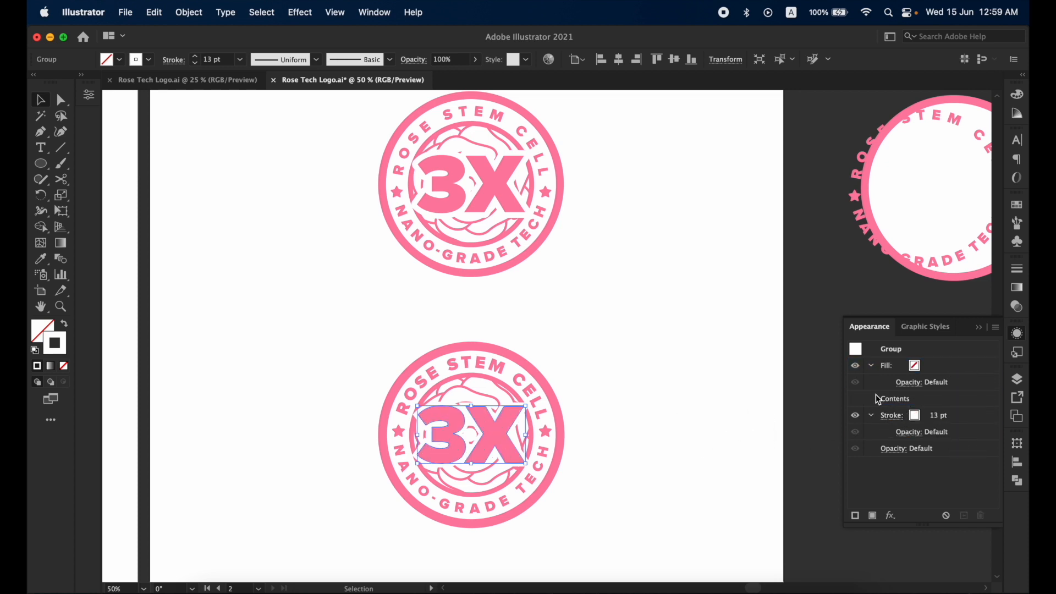
Set the weight of the white stroke behind the 3X group to 15 pt.
left_click(549, 357)
left_click(512, 420)
left_click(935, 418)
left_click(942, 414)
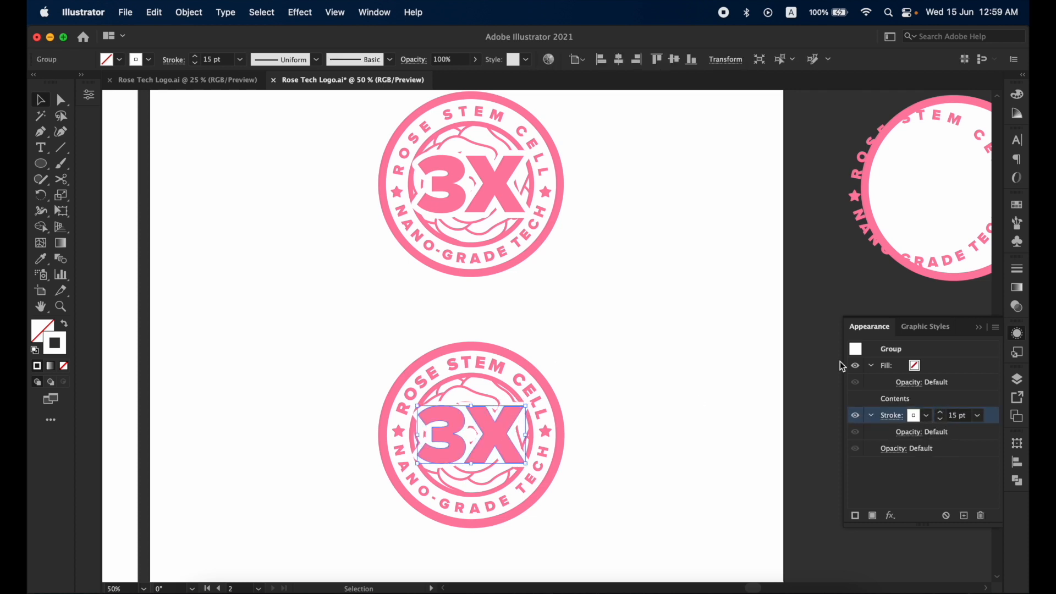
left_click(676, 321)
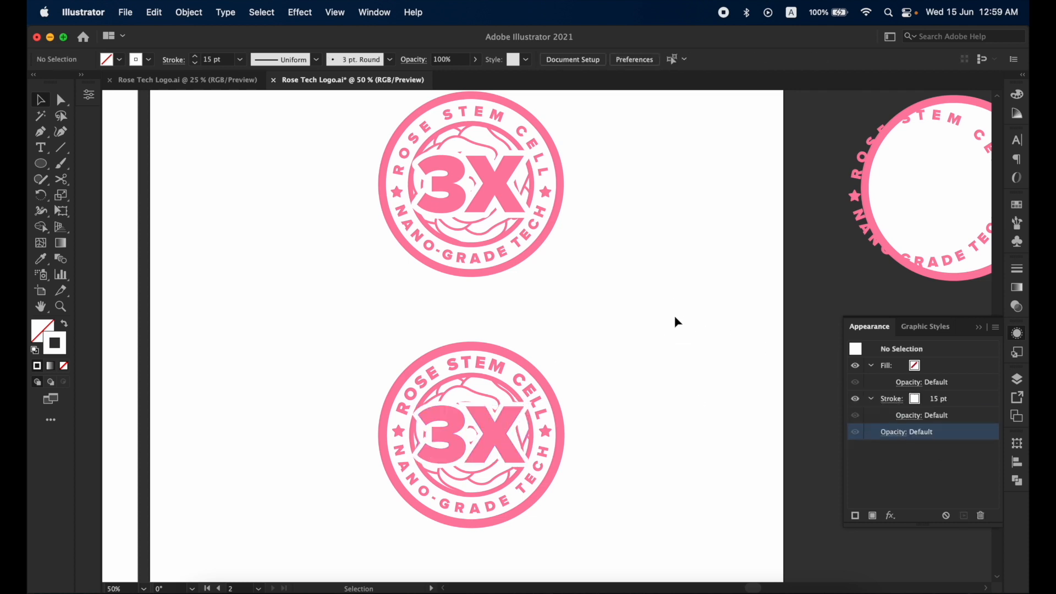
Bring up the detailed stroke settings for the 3X group and examine its white outline close up at the X's upper-right corner.
left_click(509, 431)
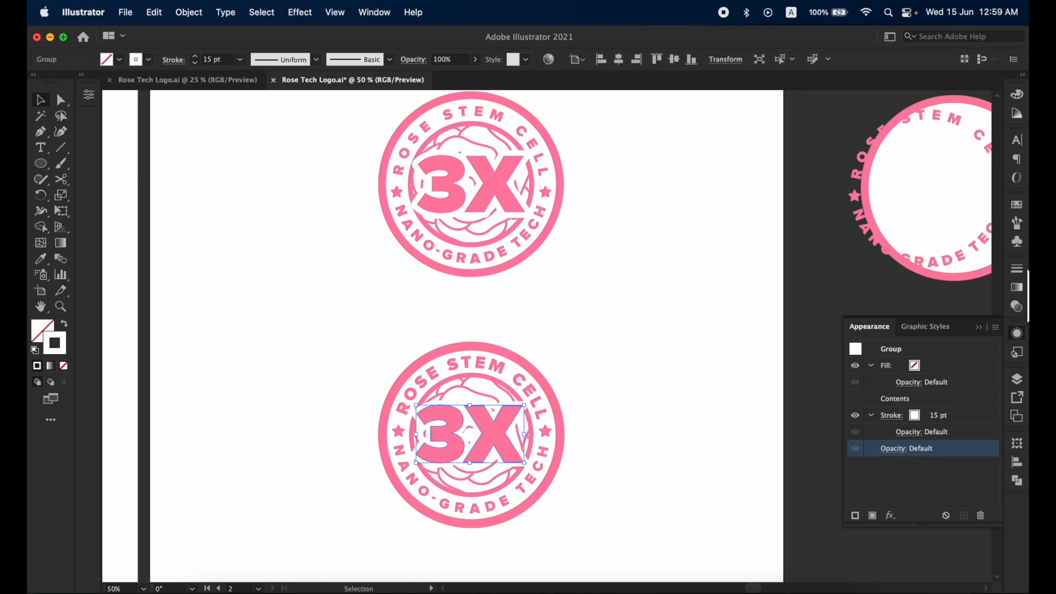
left_click(1018, 270)
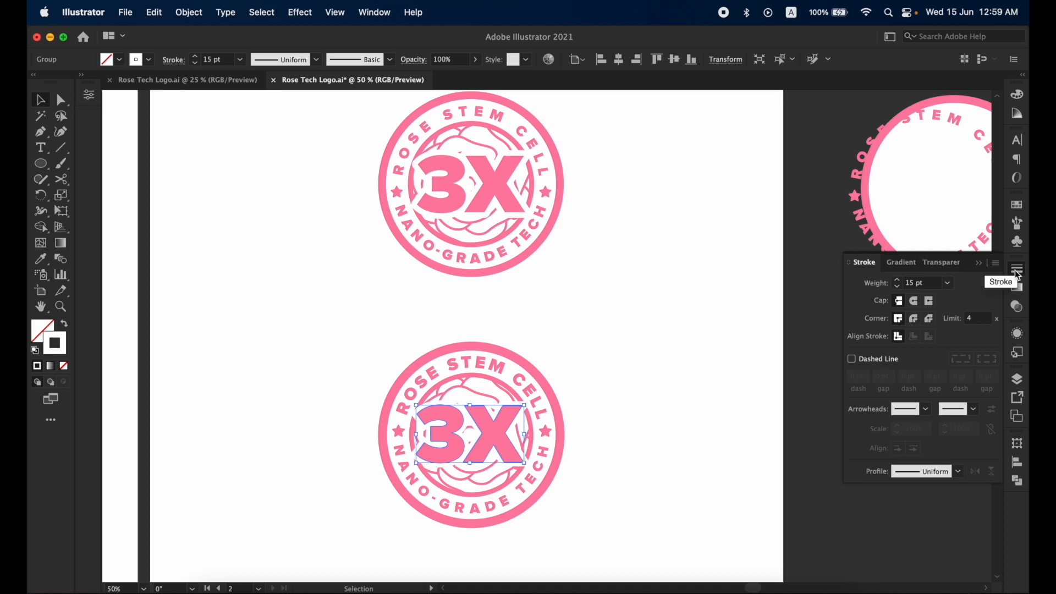
left_click(379, 11)
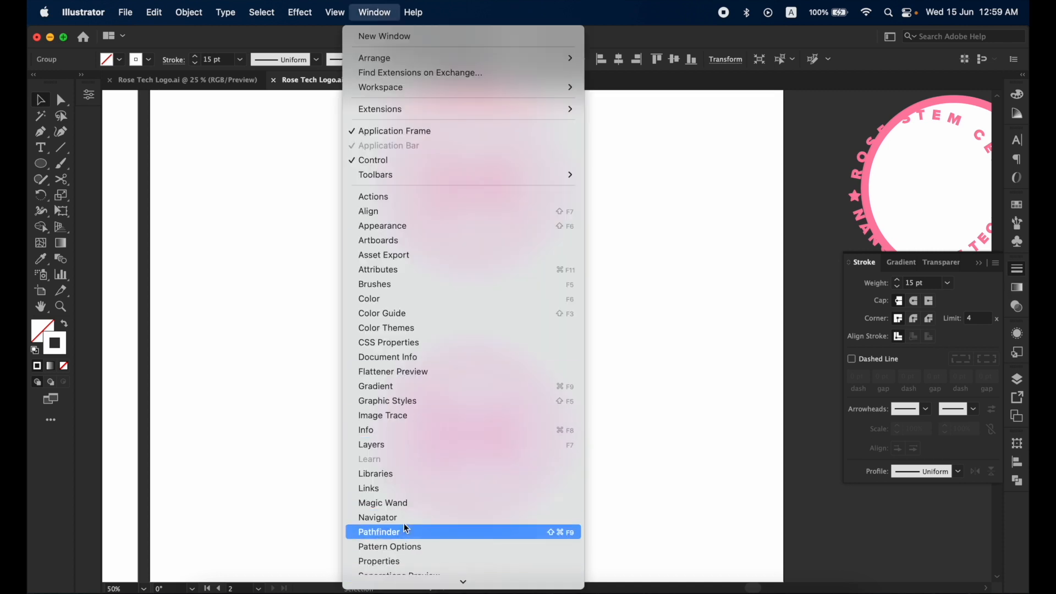
scroll(438, 486, "down", 4)
scroll(439, 492, "down", 4)
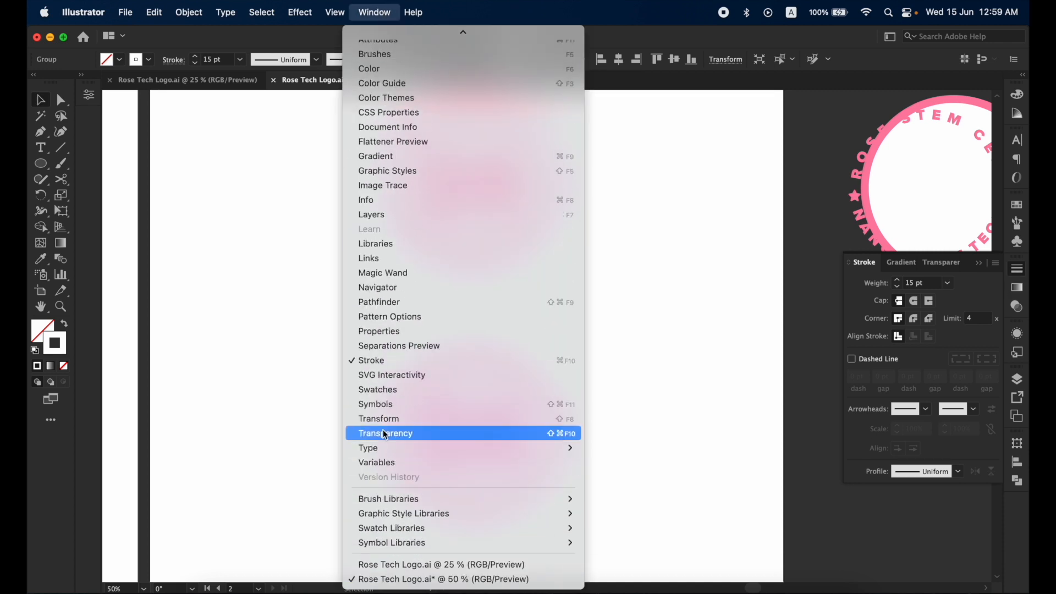
left_click(914, 346)
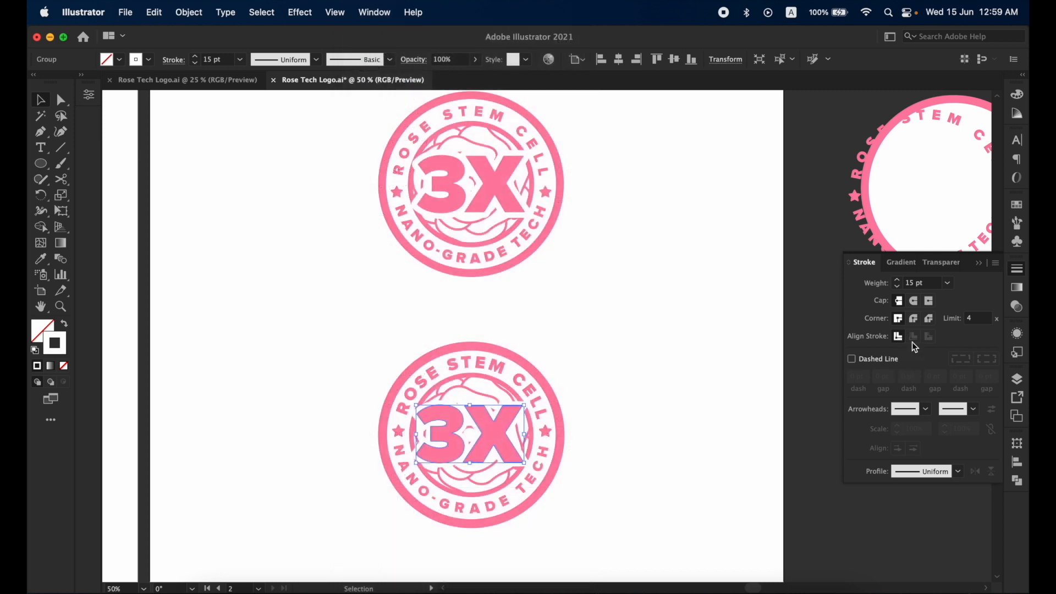
key("z")
left_click_drag(492, 385, 556, 432)
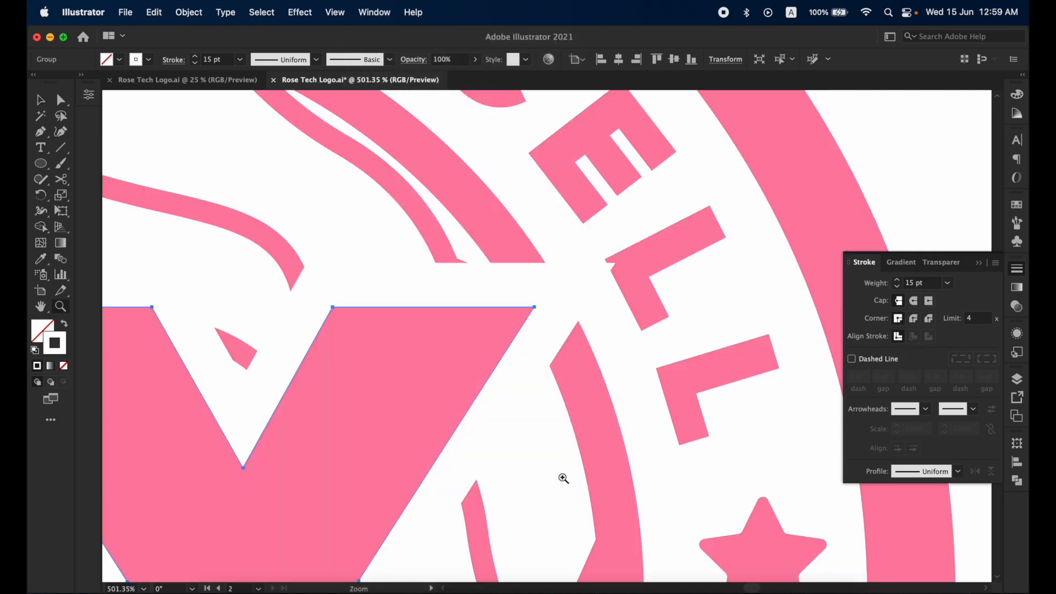
key("v")
left_click(462, 299)
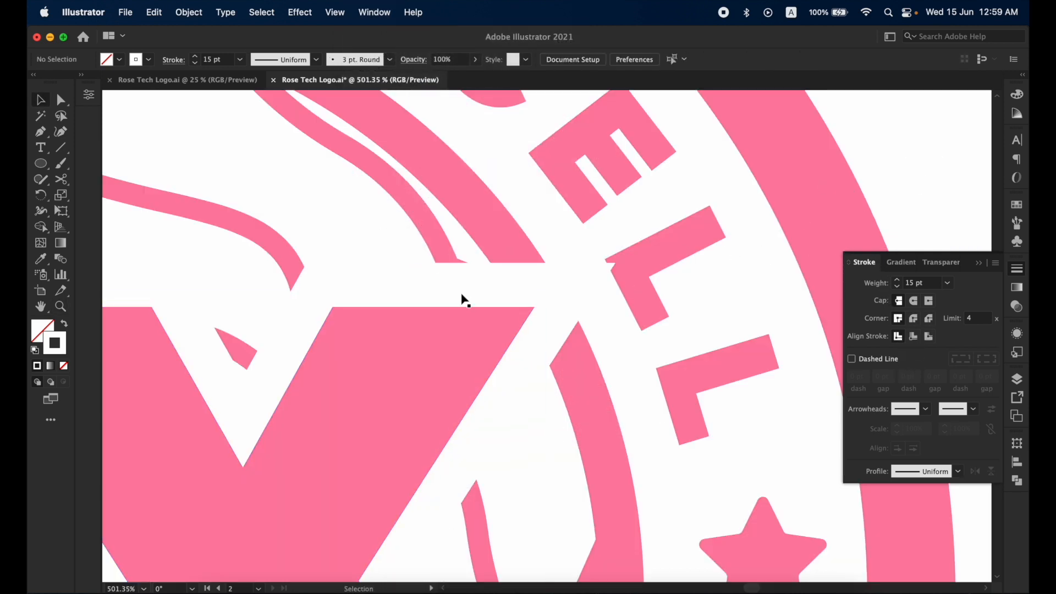
Change the corner style of the 3X group's white stroke to Round Join.
left_click(387, 337)
key("super+z")
key("super+z")
key("super+z")
key("super+z")
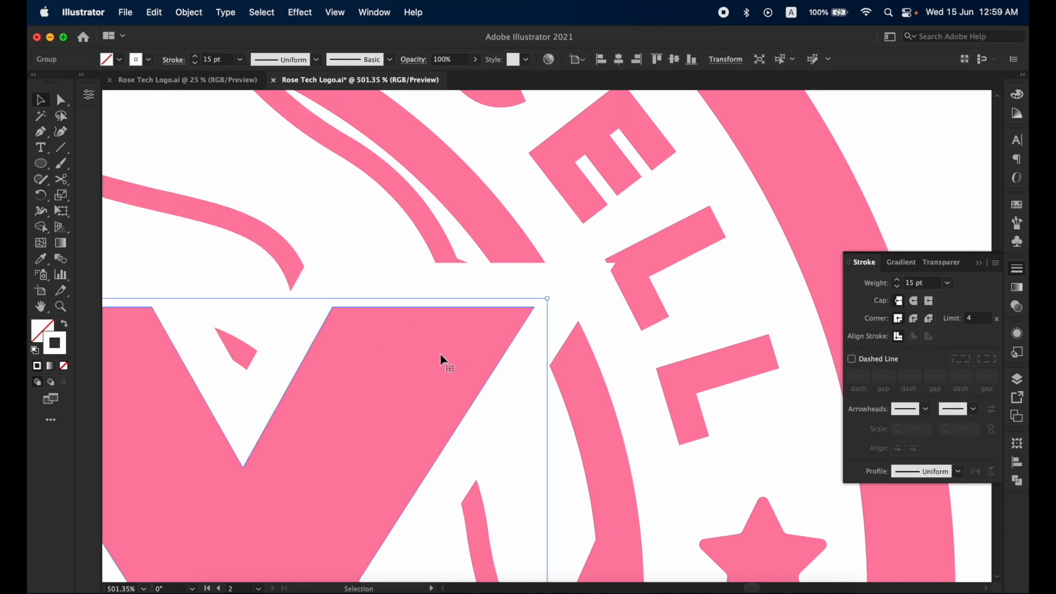
left_click(913, 319)
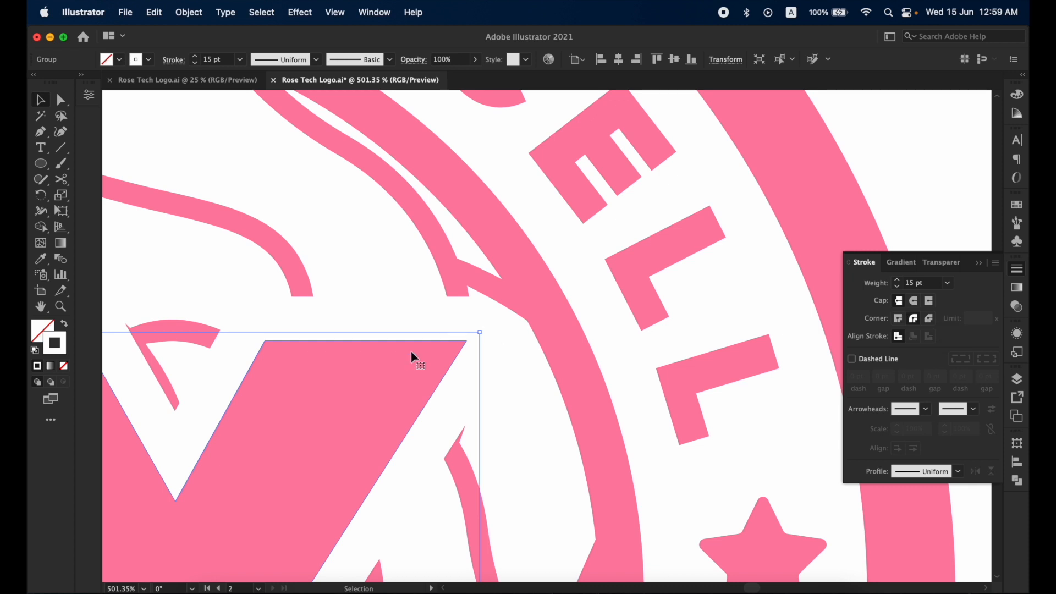
Reposition the 3X group so it sits centred over the rose inside the new badge.
left_click_drag(413, 359, 457, 323)
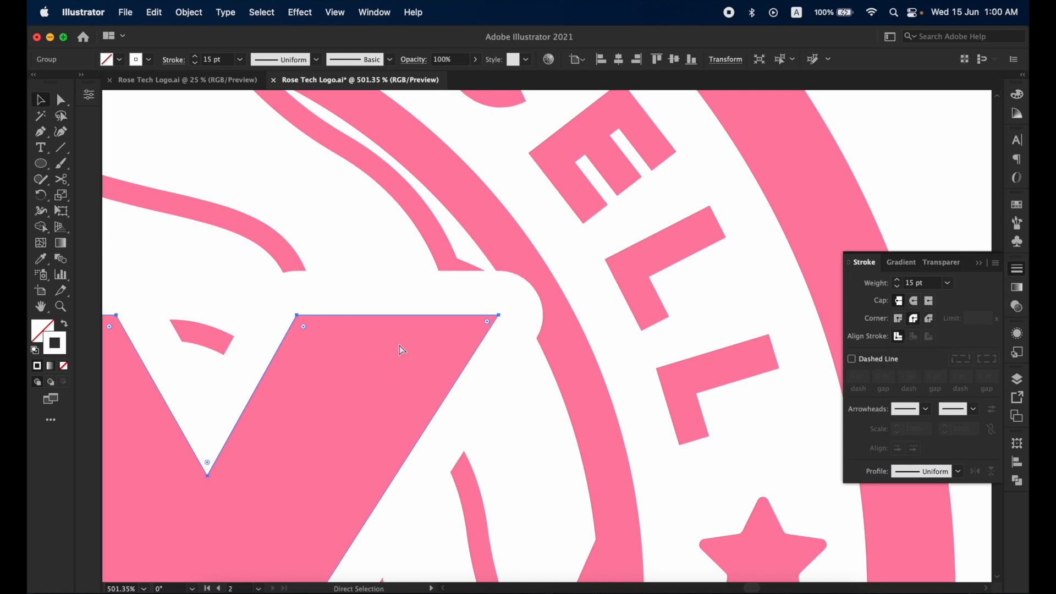
key("super+1")
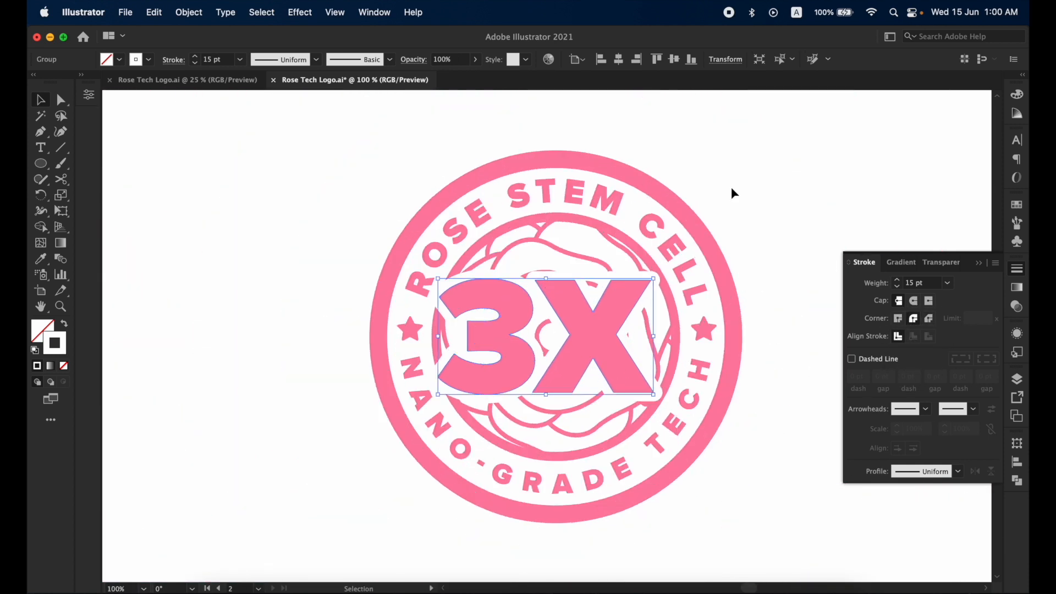
left_click(731, 193)
left_click_drag(632, 302, 642, 309)
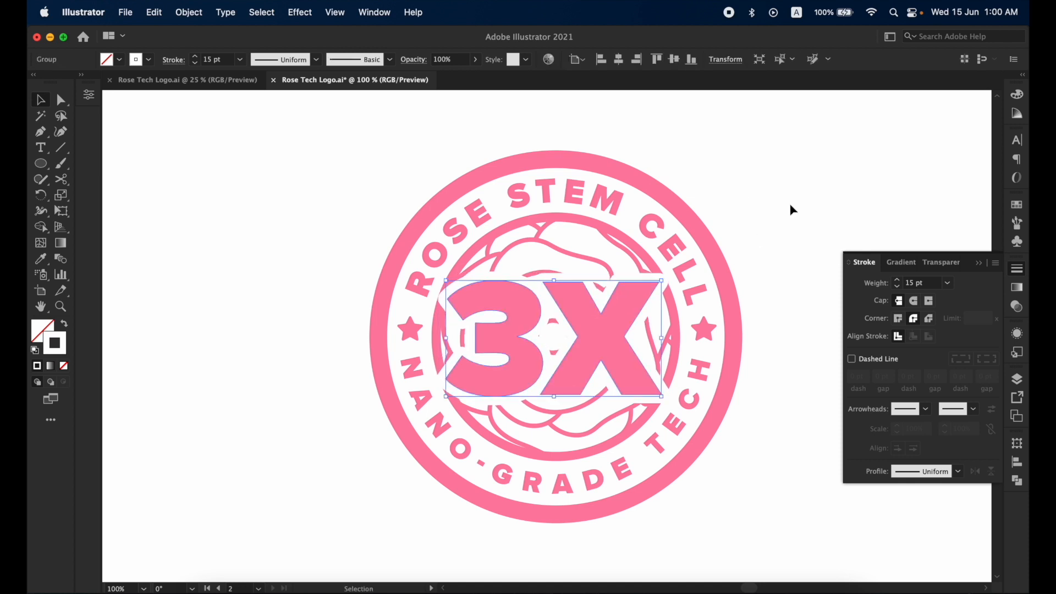
left_click(794, 206)
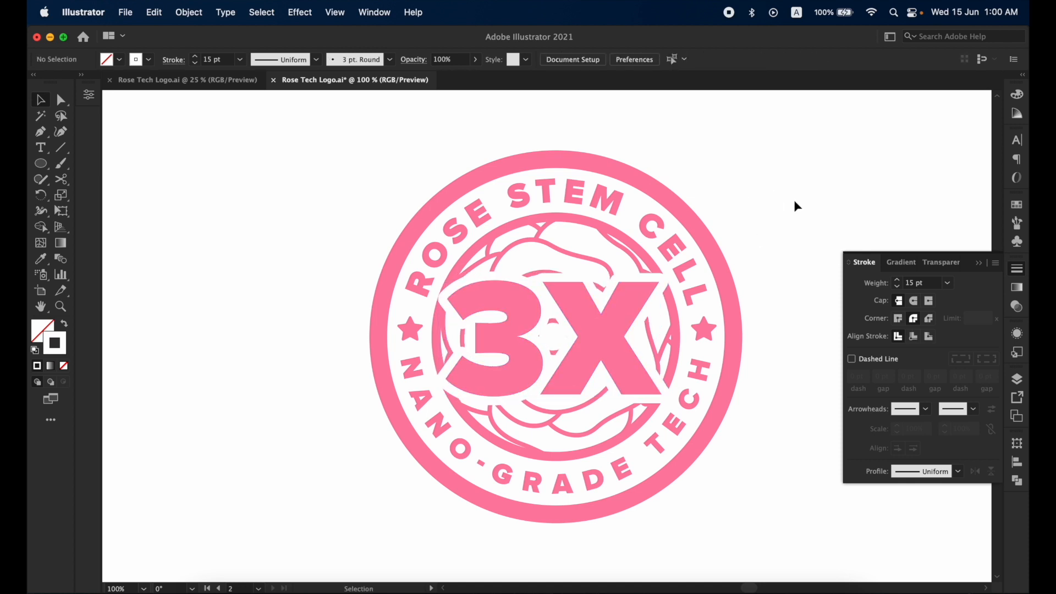
Separate the spare curved text and stars from the white circle beside the artboard, placing them below it.
key("super+minus")
key("super+minus")
key("super+minus")
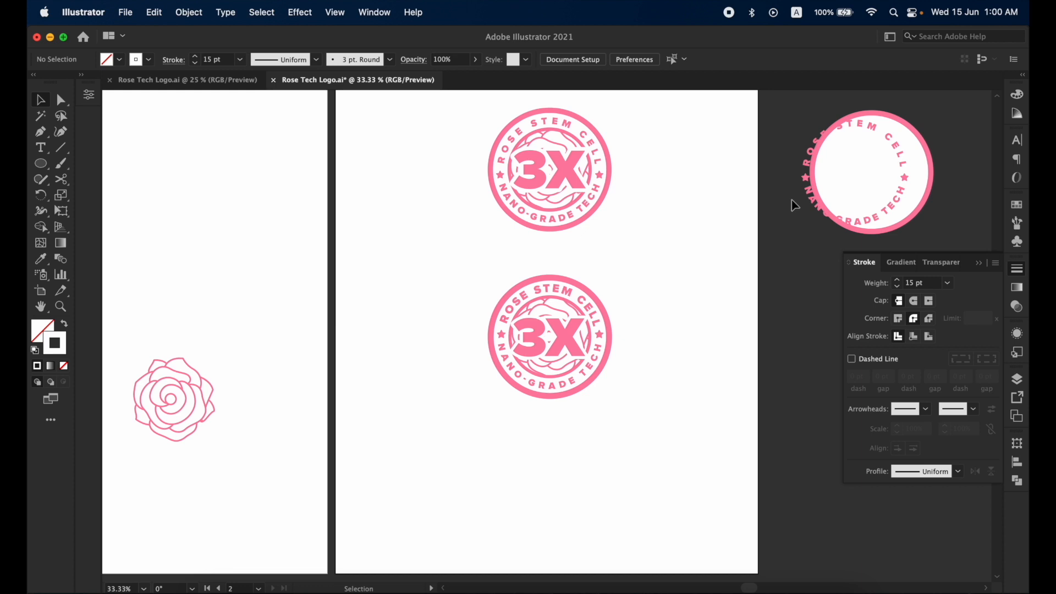
mouse_move(709, 332)
left_mouse_down()
mouse_move(694, 401)
mouse_move(639, 416)
left_mouse_up()
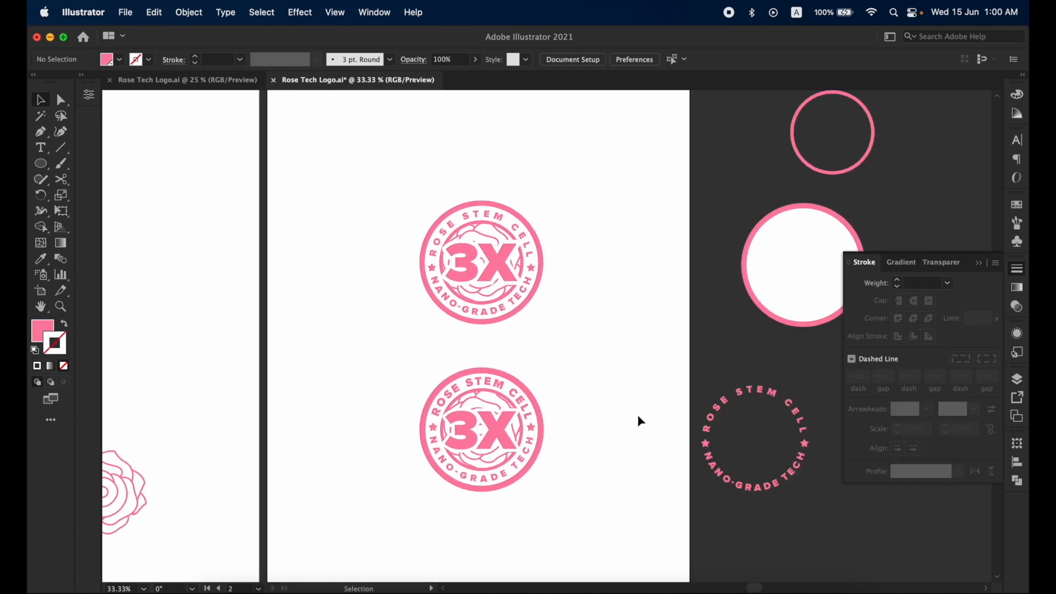